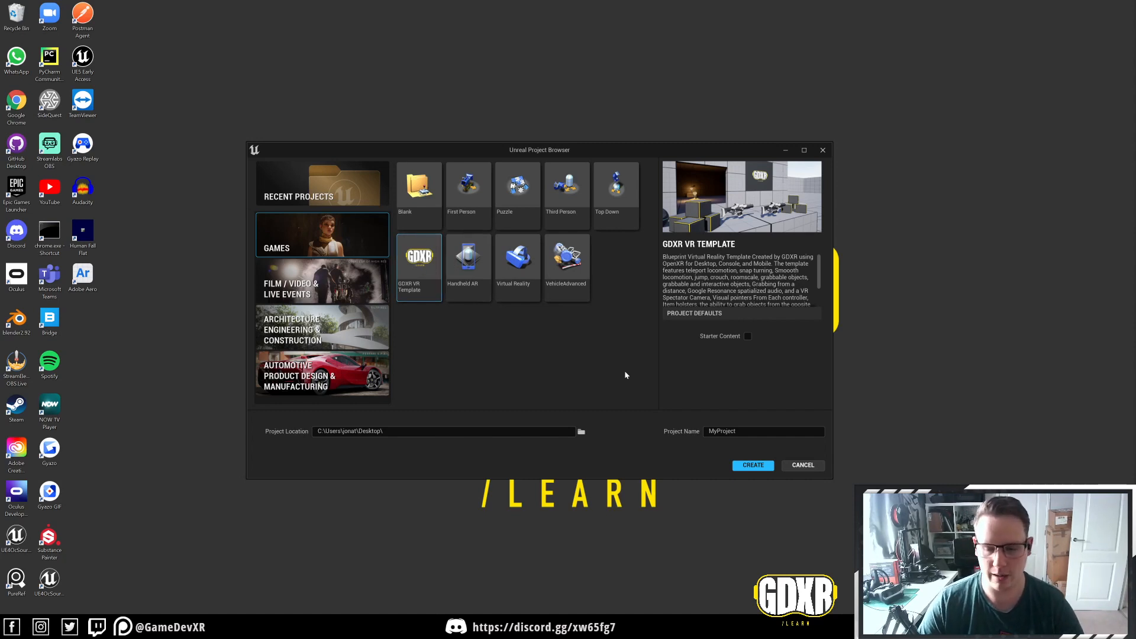
Step: Create a new Template folder on the Desktop from the location browser and go inside it
{"action": "left_click", "coordinate": [581, 433]}
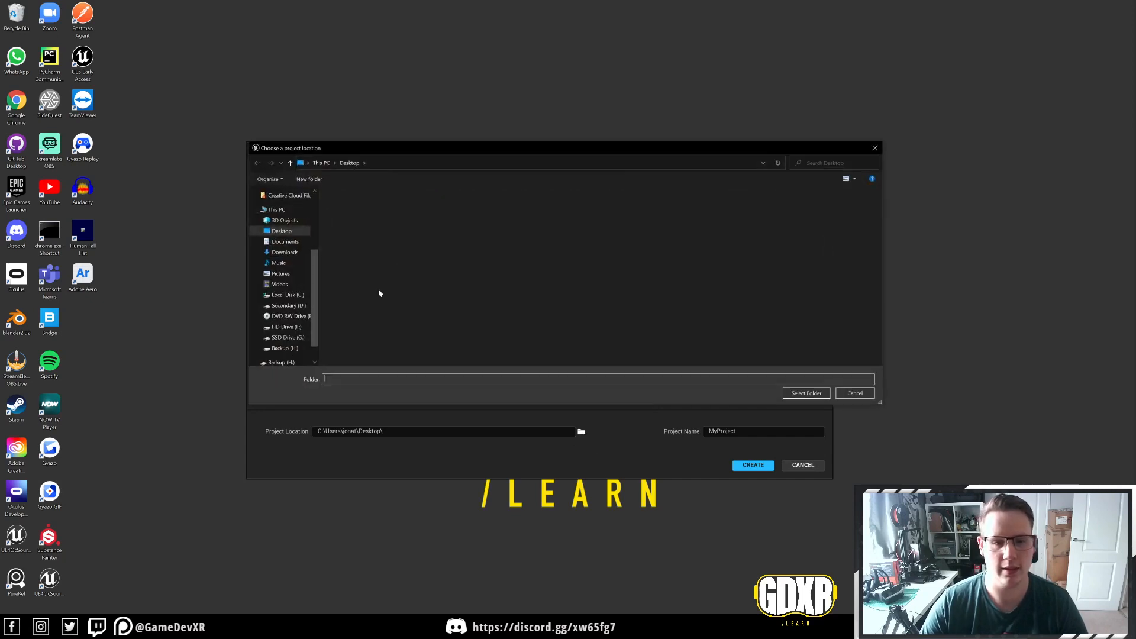
{"action": "right_click", "coordinate": [509, 296]}
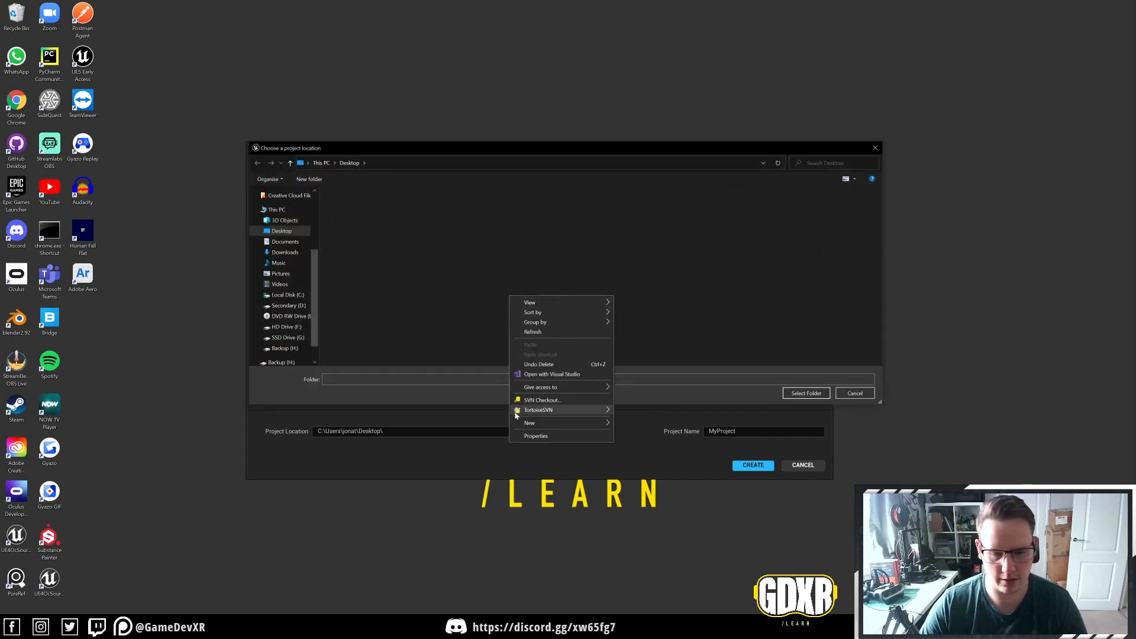
{"action": "mouse_move", "coordinate": [561, 423]}
{"action": "left_click", "coordinate": [634, 423]}
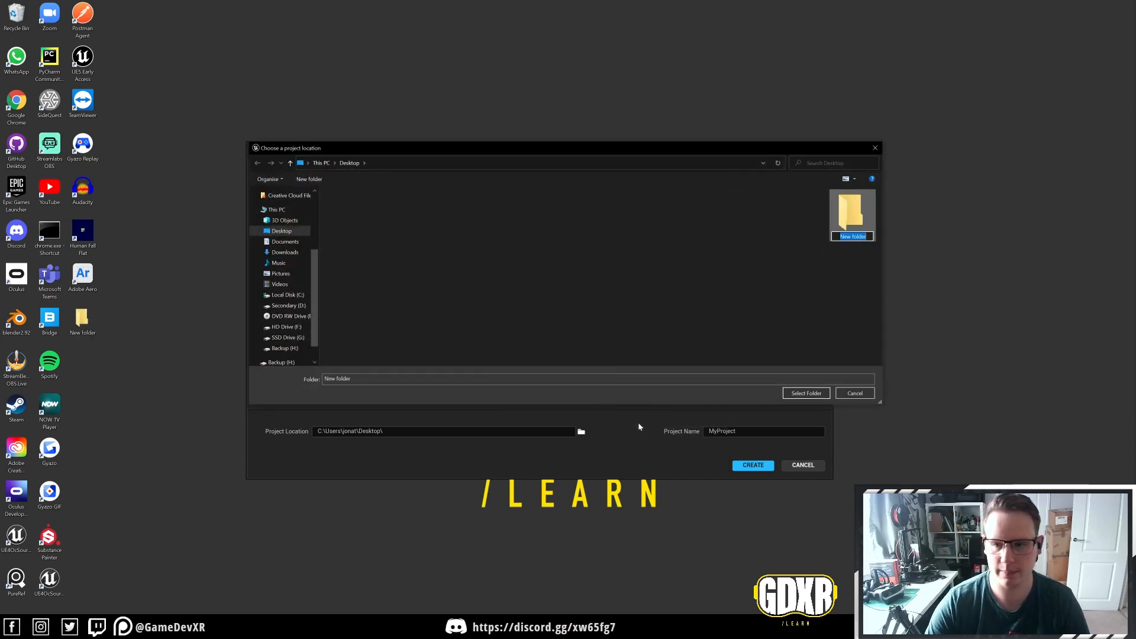
{"action": "type", "text": "Template"}
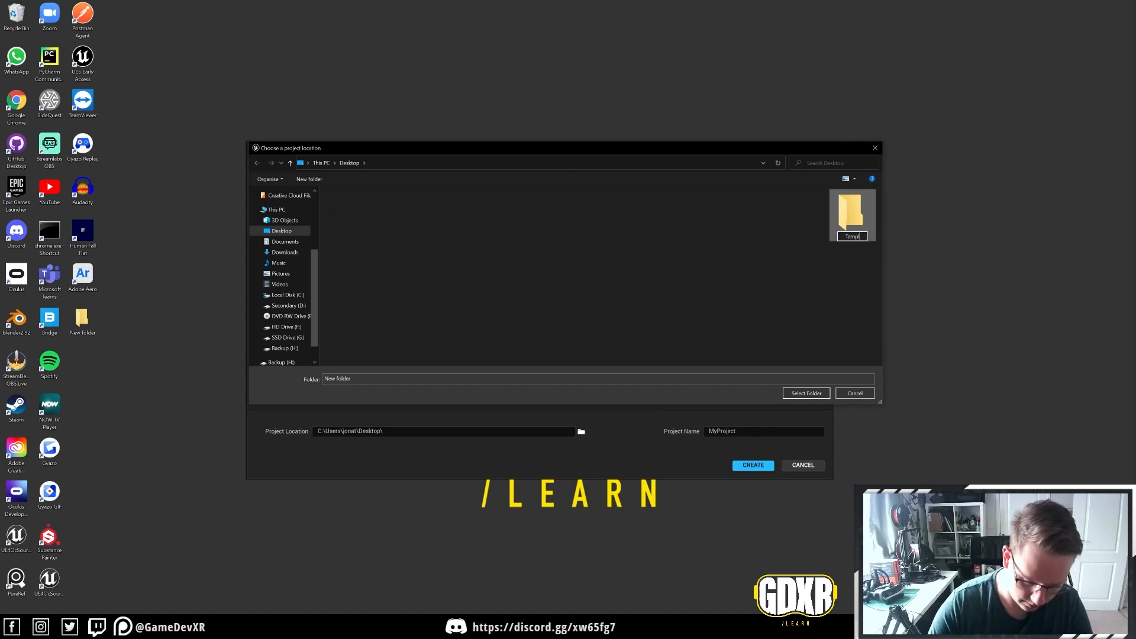
{"action": "key", "text": "Return"}
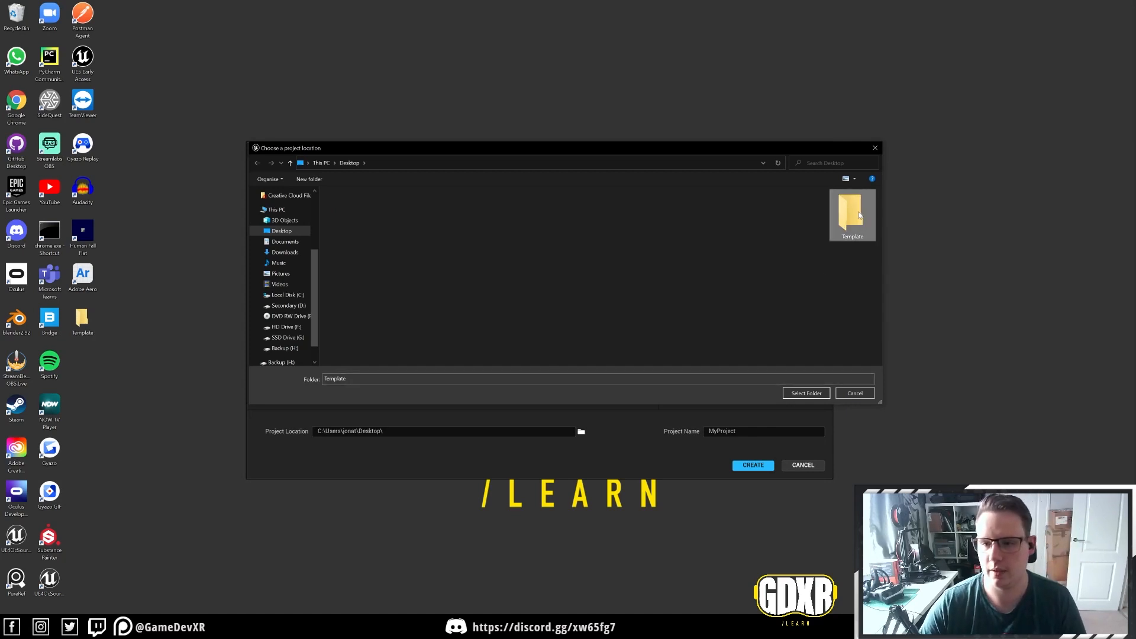
{"action": "double_click", "coordinate": [850, 215]}
Step: Confirm the Template location, name the project GDXRVRTempalte and create it
{"action": "left_click", "coordinate": [806, 393]}
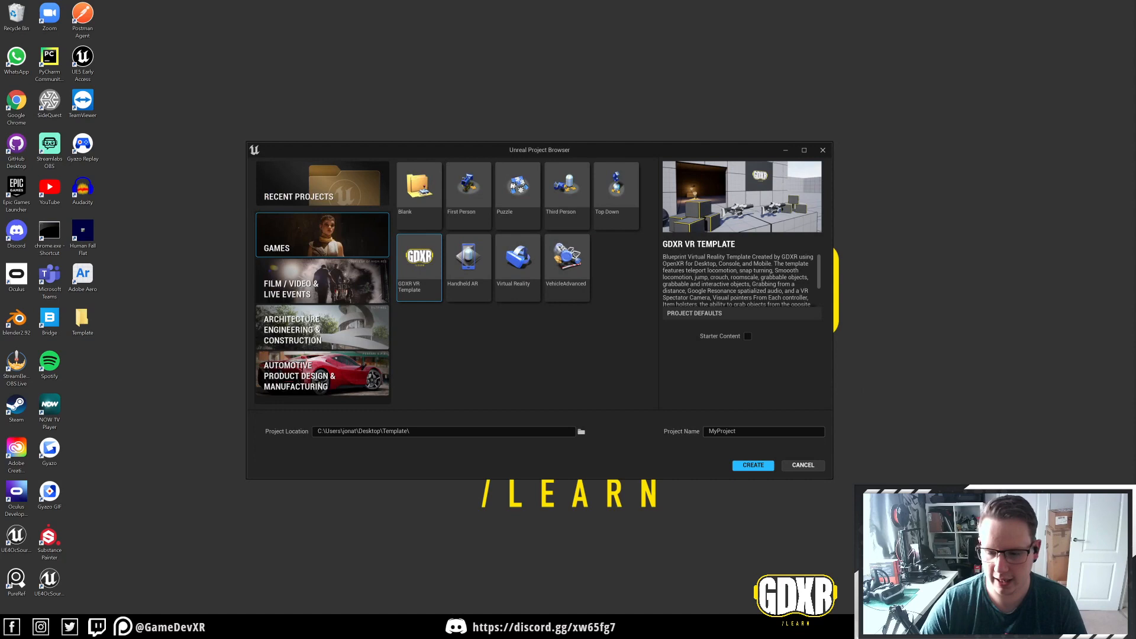
{"action": "double_click", "coordinate": [722, 430]}
{"action": "type", "text": "GD"}
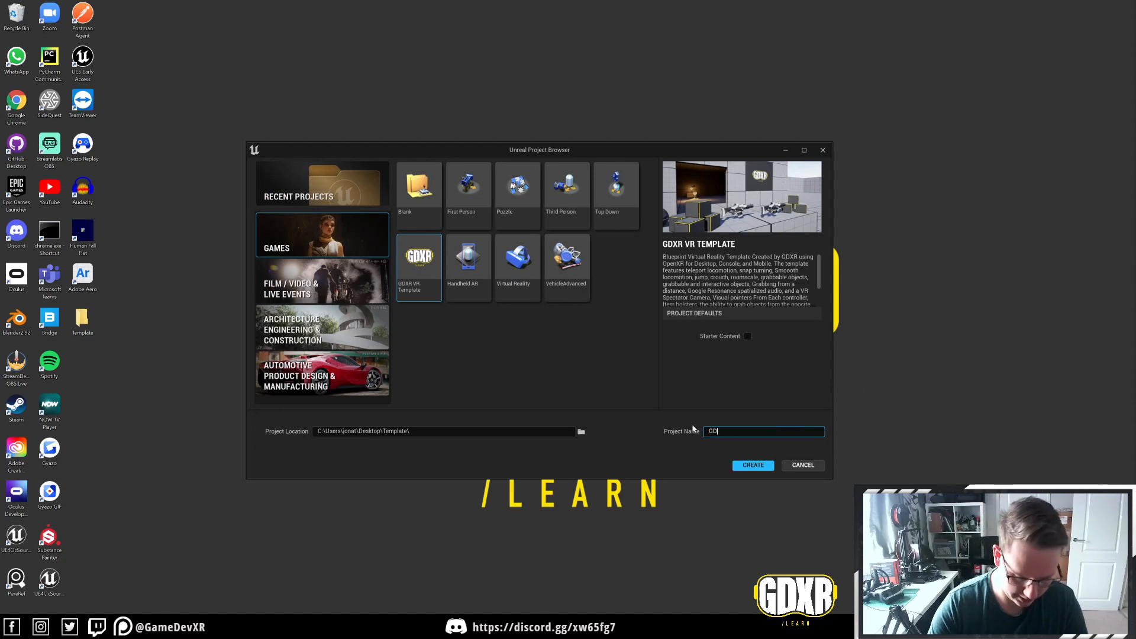
{"action": "type", "text": "XR"}
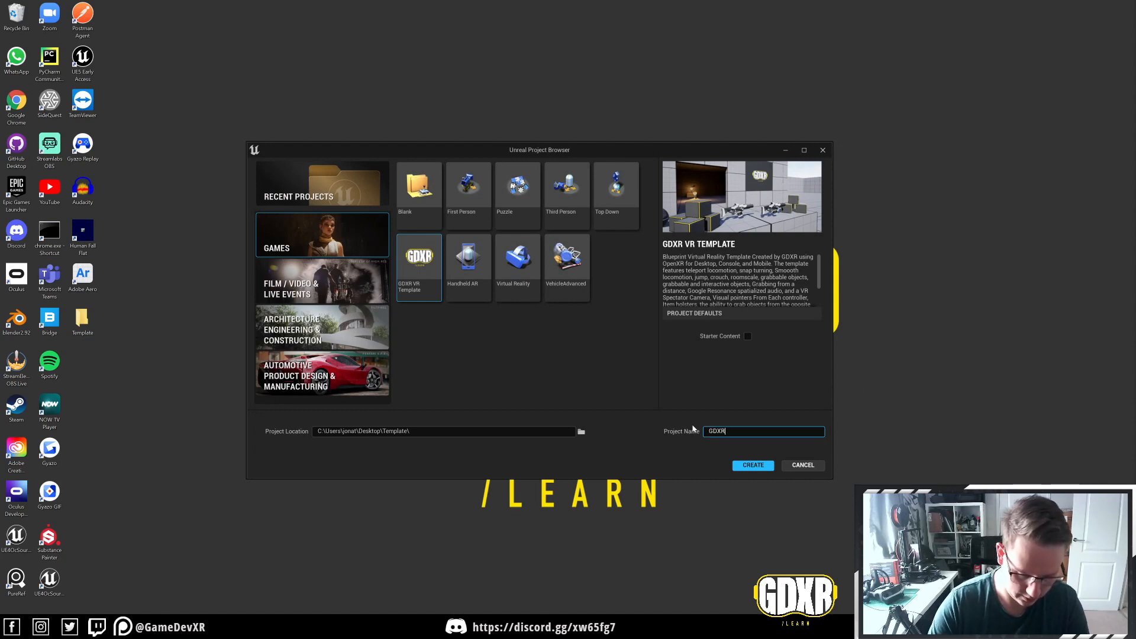
{"action": "type", "text": "VCT"}
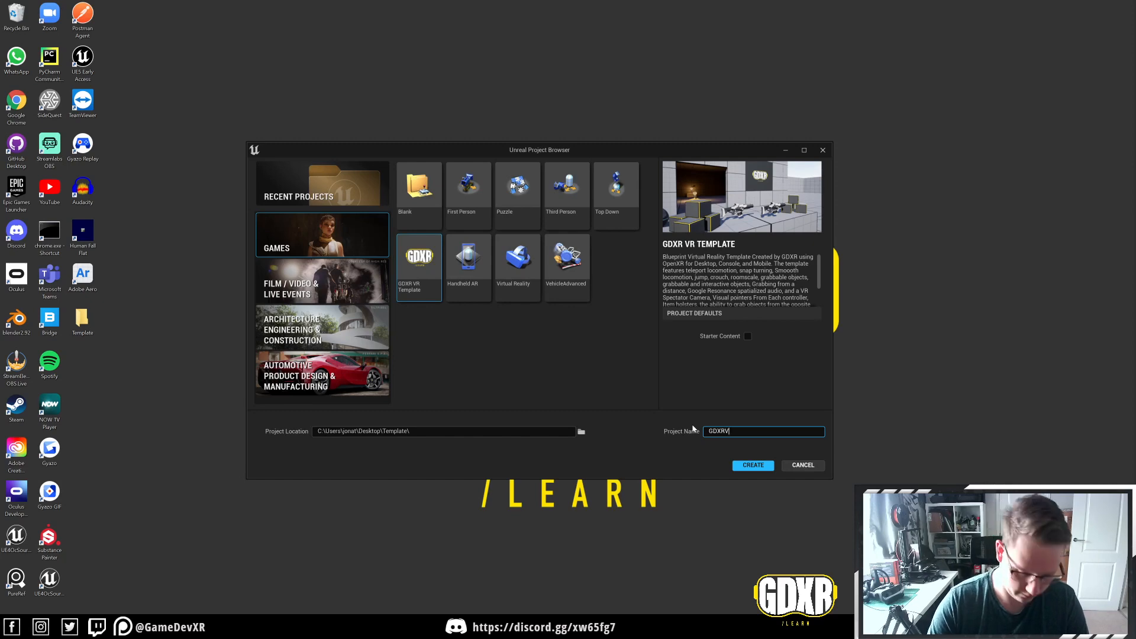
{"action": "type", "text": "empalte"}
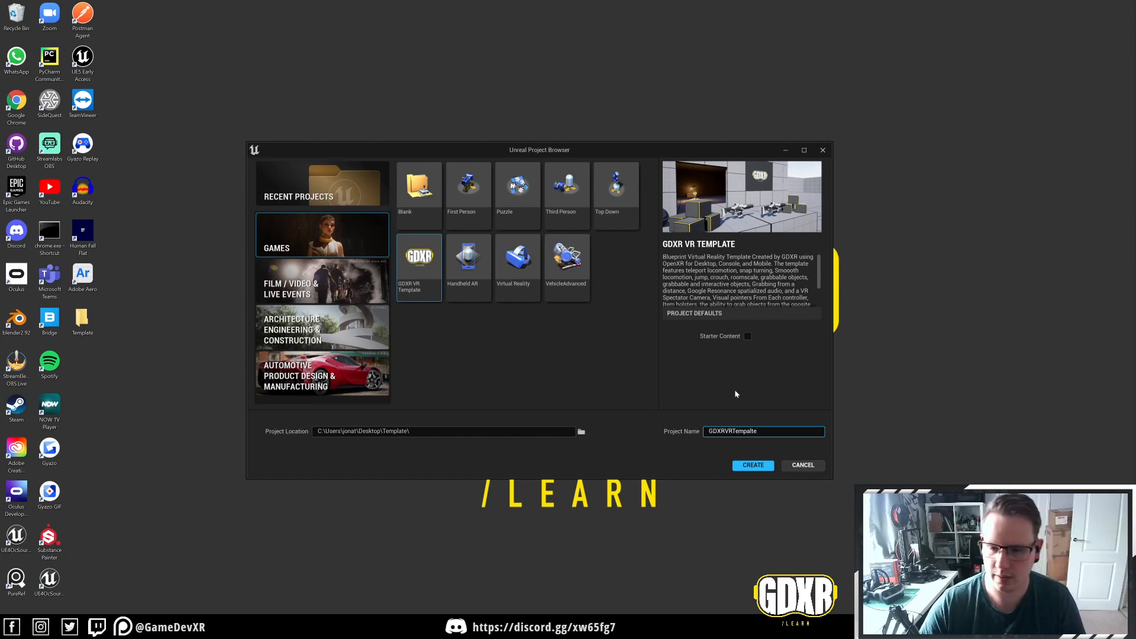
{"action": "left_click", "coordinate": [752, 465]}
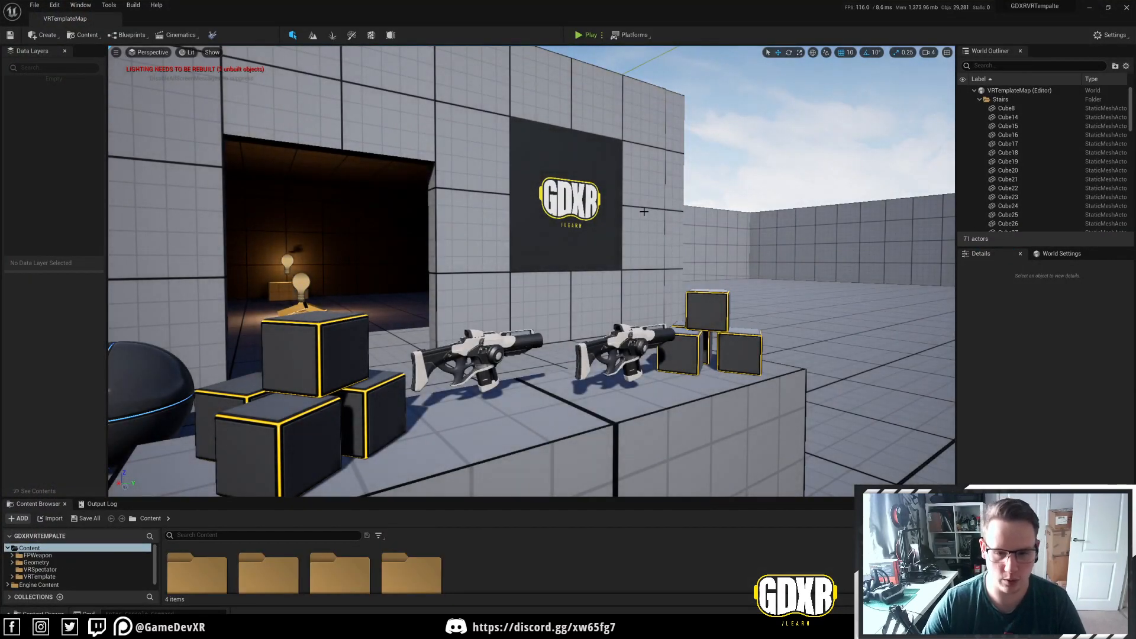
{"action": "scroll", "coordinate": [567, 210], "scroll_direction": "down", "scroll_amount": 3}
{"action": "scroll", "coordinate": [567, 210], "scroll_direction": "down", "scroll_amount": 3}
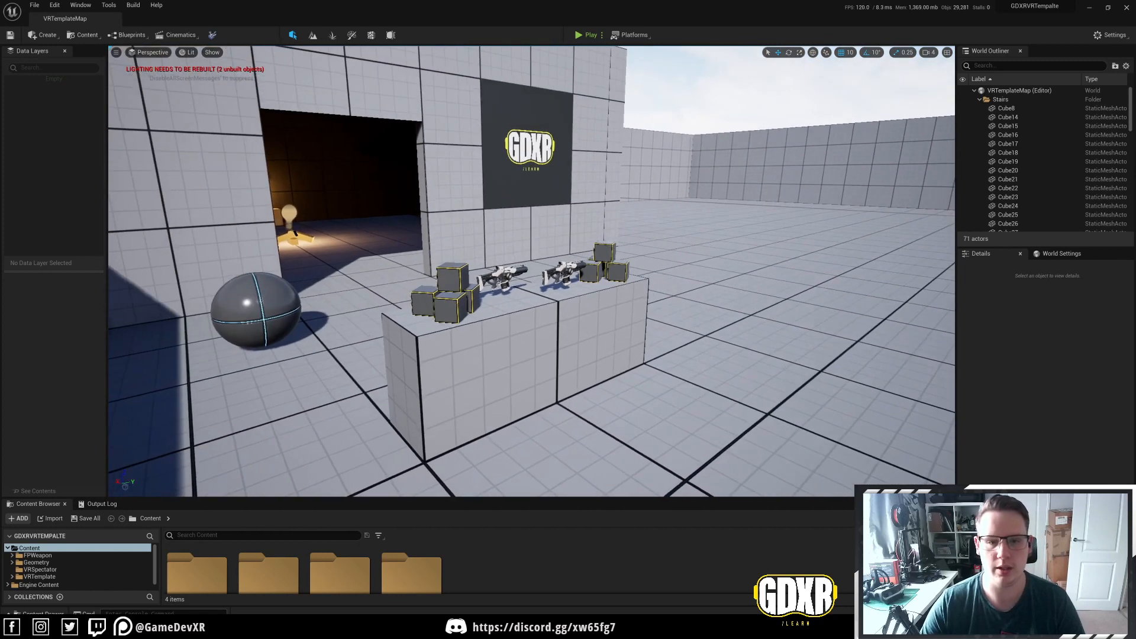
{"action": "scroll", "coordinate": [568, 211], "scroll_direction": "down", "scroll_amount": 2}
{"action": "scroll", "coordinate": [567, 210], "scroll_direction": "down", "scroll_amount": 2}
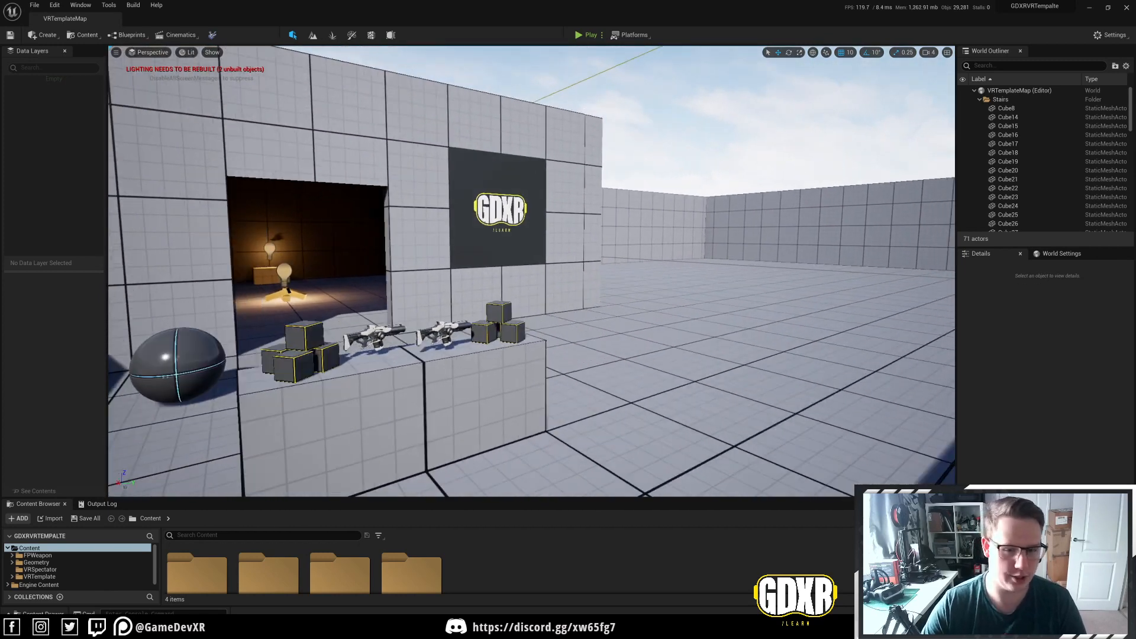
Step: Fly the view across the room and place a white Cube on the open floor
{"action": "right_click_drag", "start_coordinate": [578, 207], "coordinate": [579, 208]}
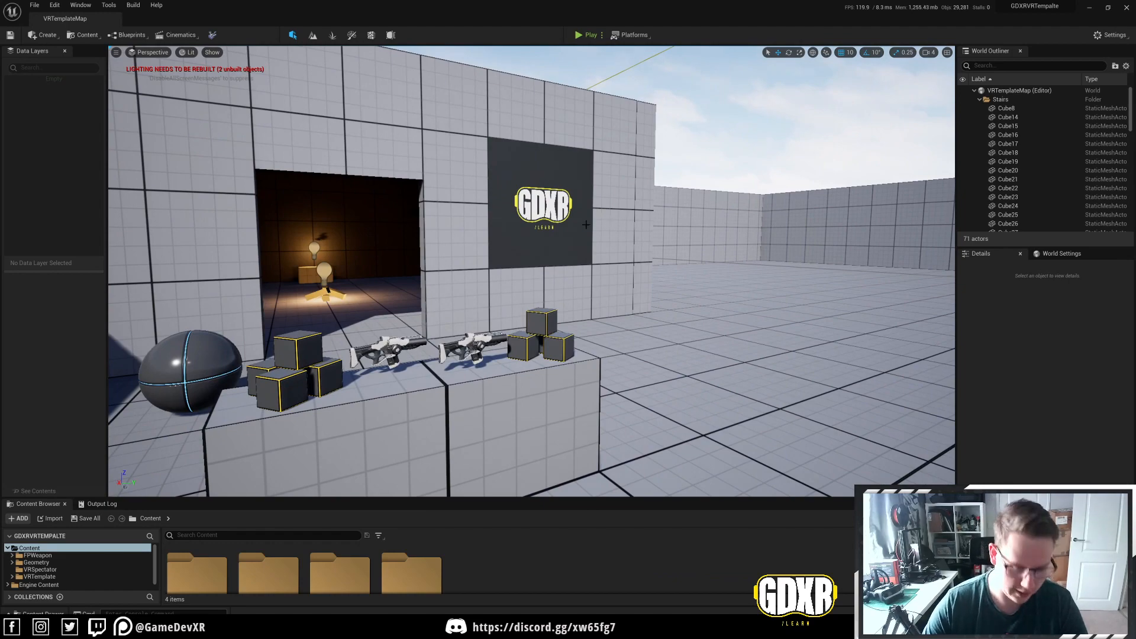
{"action": "right_click_drag", "start_coordinate": [601, 225], "coordinate": [601, 224]}
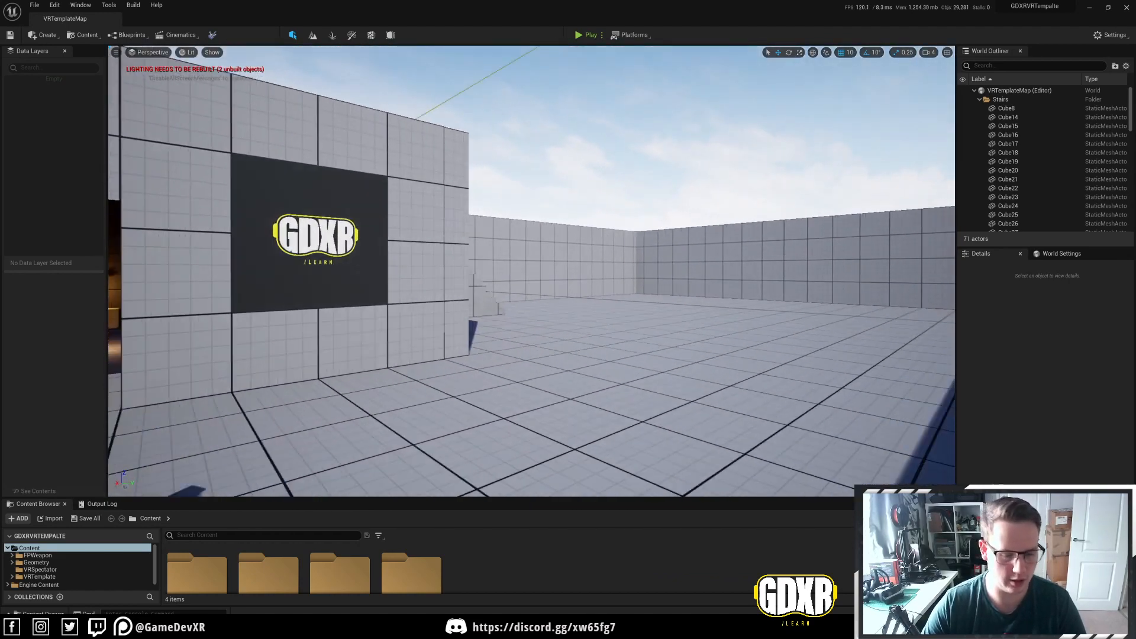
{"action": "right_click_drag", "start_coordinate": [520, 170], "coordinate": [521, 169]}
{"action": "left_click_drag", "start_coordinate": [104, 113], "coordinate": [206, 109]}
{"action": "left_click", "coordinate": [45, 35]}
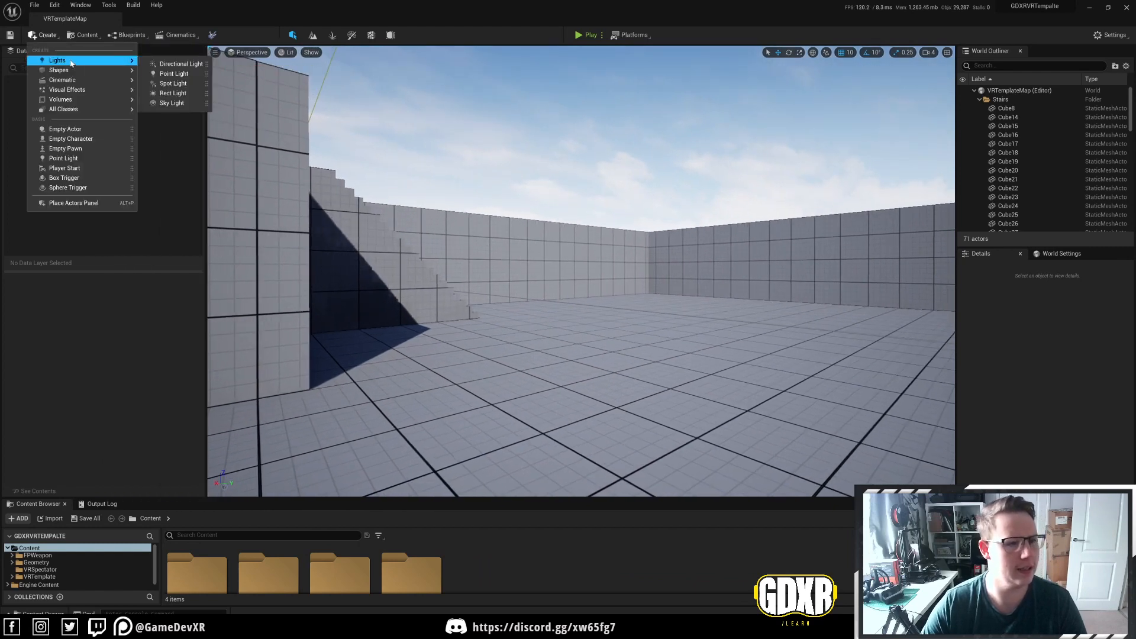
{"action": "mouse_move", "coordinate": [144, 67]}
{"action": "left_mouse_down"}
{"action": "mouse_move", "coordinate": [570, 347]}
{"action": "mouse_move", "coordinate": [612, 351]}
{"action": "mouse_move", "coordinate": [611, 287]}
{"action": "left_mouse_up"}
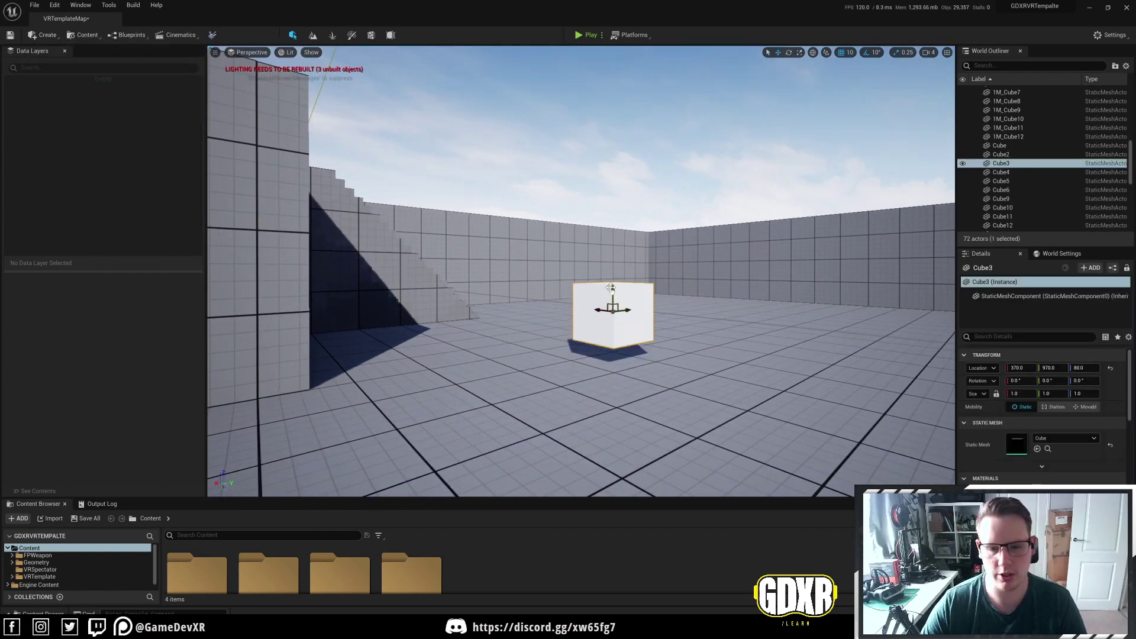
Step: Place a Sphere and a Cylinder to the right of the cube
{"action": "left_click", "coordinate": [47, 36]}
{"action": "mouse_move", "coordinate": [59, 70]}
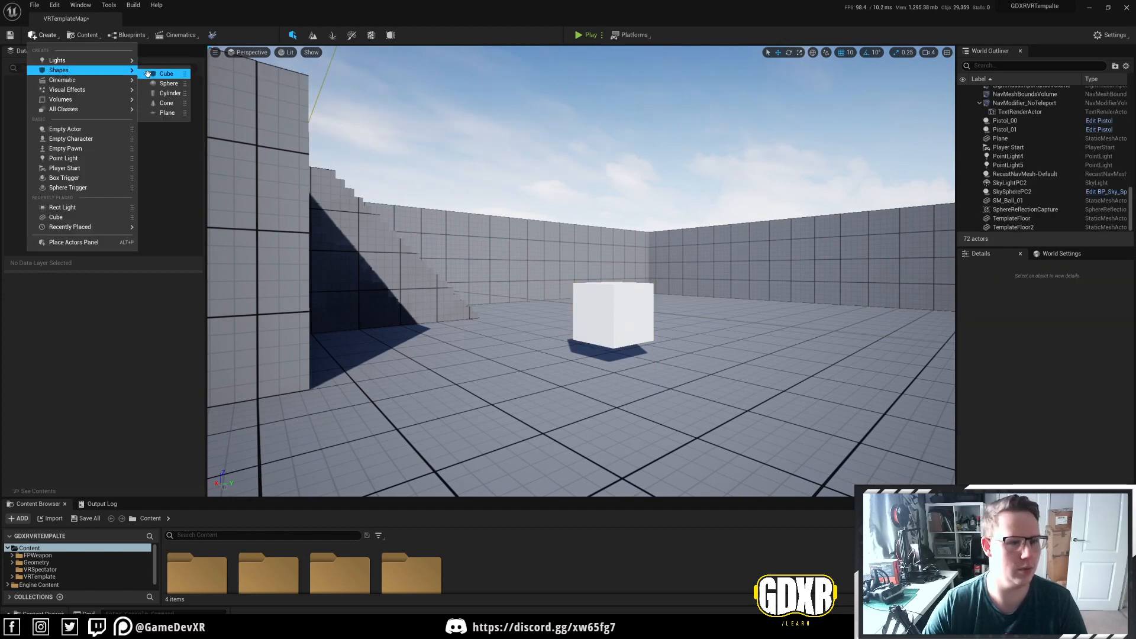
{"action": "mouse_move", "coordinate": [168, 83]}
{"action": "left_mouse_down"}
{"action": "mouse_move", "coordinate": [761, 378]}
{"action": "mouse_move", "coordinate": [768, 280]}
{"action": "left_mouse_up"}
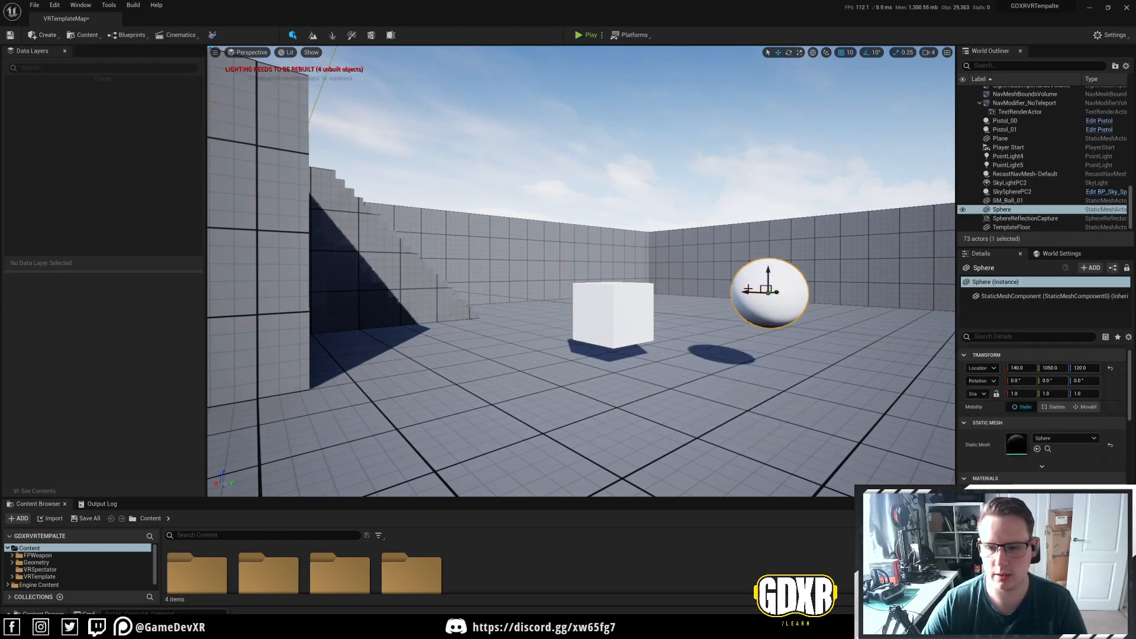
{"action": "right_click_drag", "start_coordinate": [748, 289], "coordinate": [324, 145]}
{"action": "left_click", "coordinate": [42, 36]}
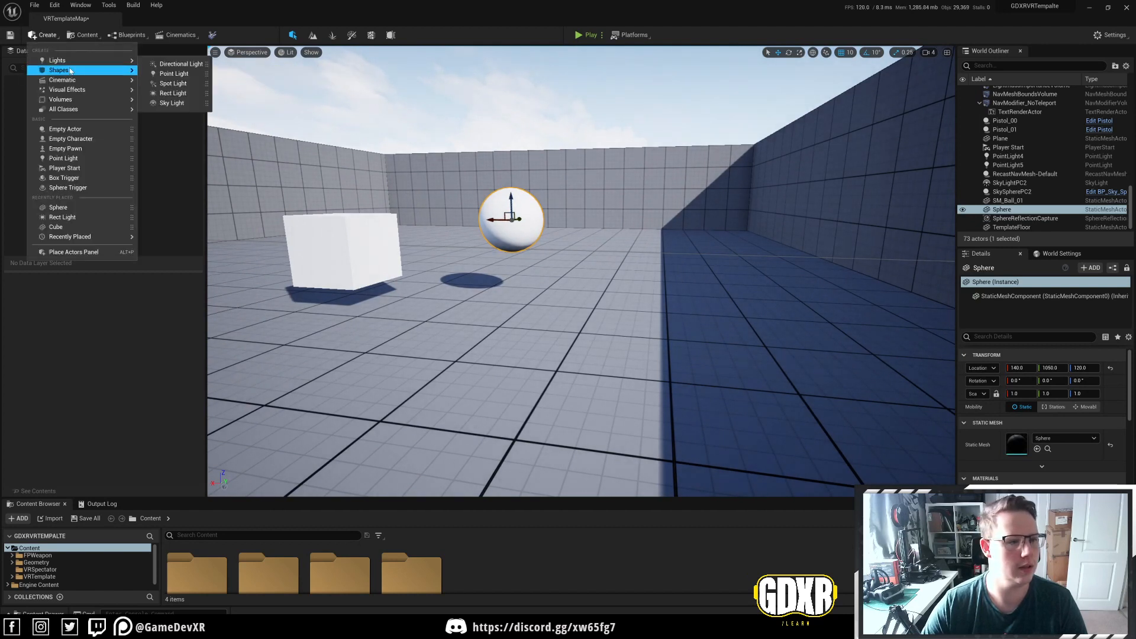
{"action": "mouse_move", "coordinate": [168, 83]}
{"action": "left_mouse_down"}
{"action": "mouse_move", "coordinate": [660, 308]}
{"action": "mouse_move", "coordinate": [653, 224]}
{"action": "left_mouse_up"}
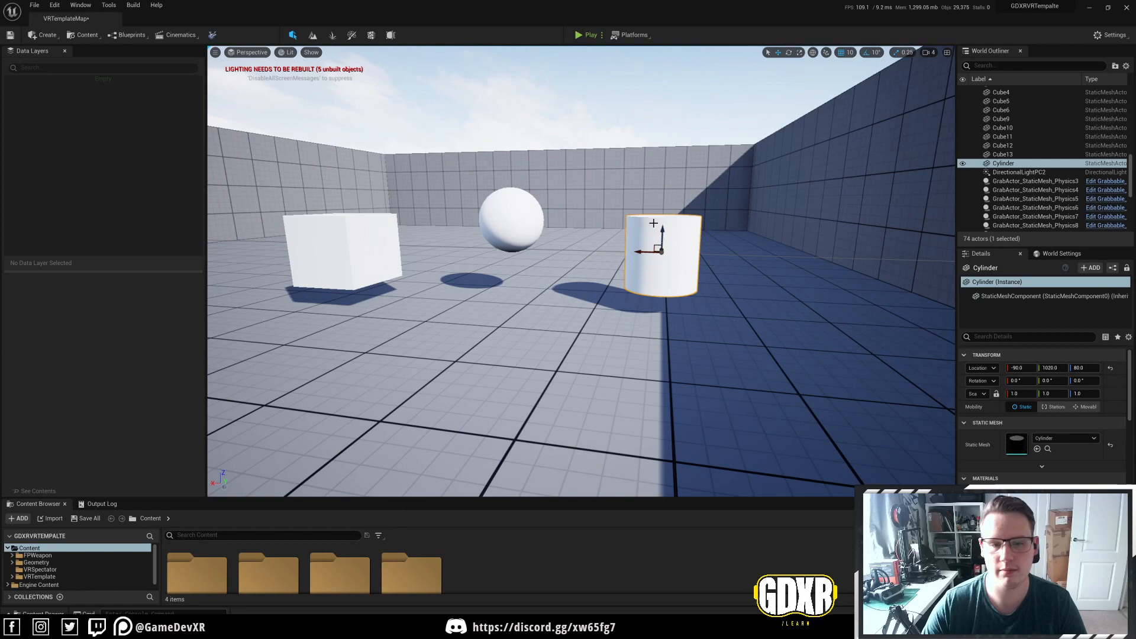
{"action": "right_click_drag", "start_coordinate": [654, 225], "coordinate": [653, 224]}
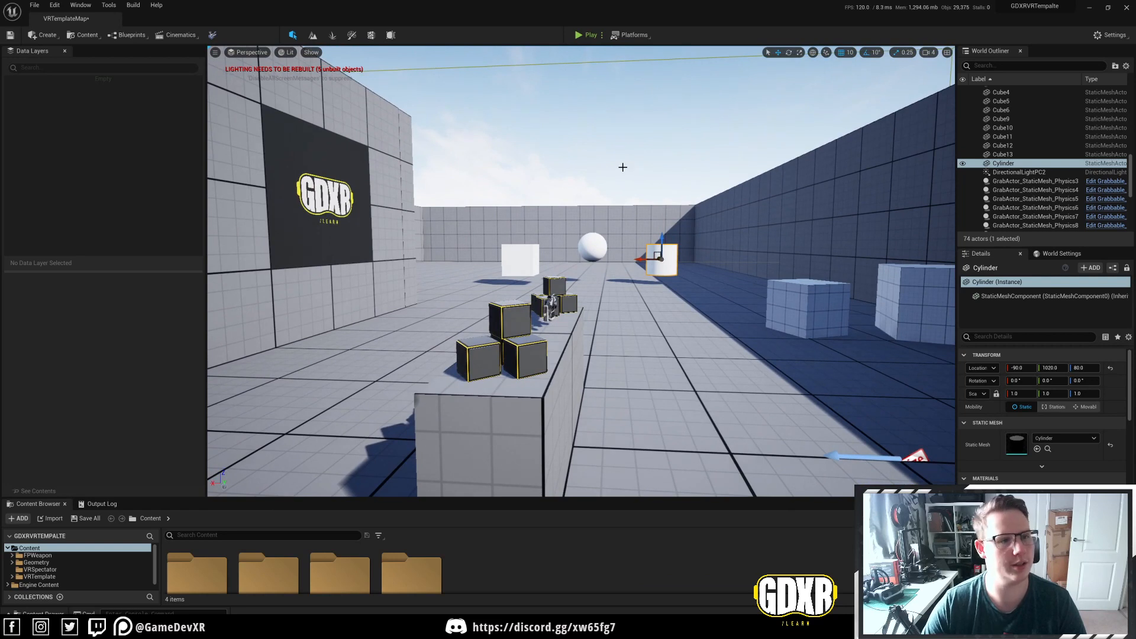
Step: Take a High Resolution Screenshot from the viewport options and close the editor
{"action": "left_click", "coordinate": [215, 53]}
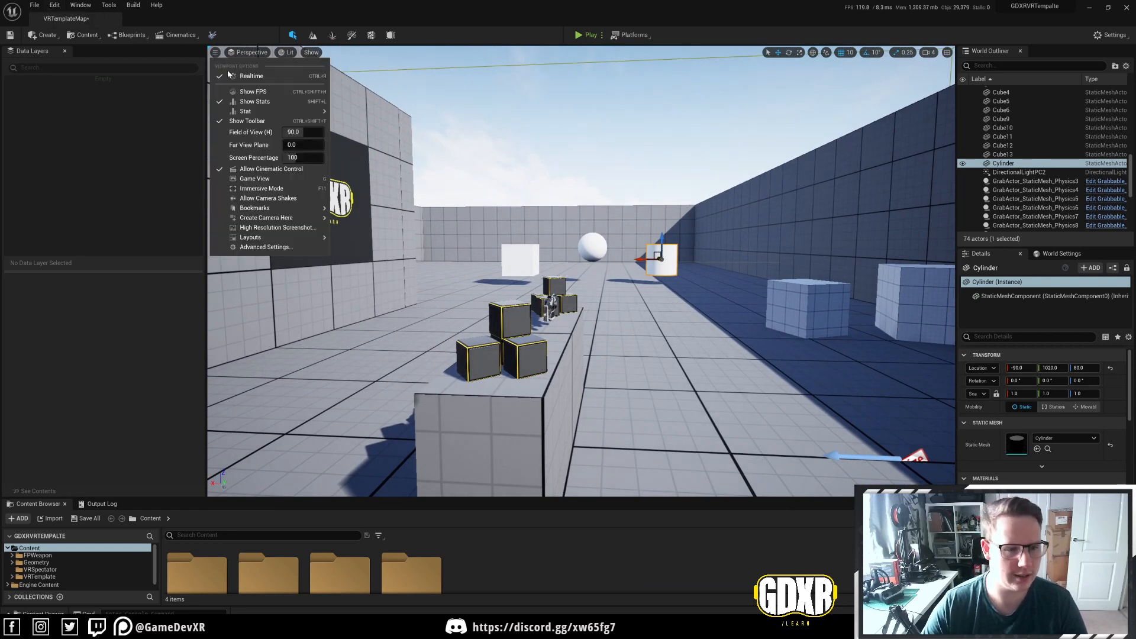
{"action": "left_click", "coordinate": [276, 227]}
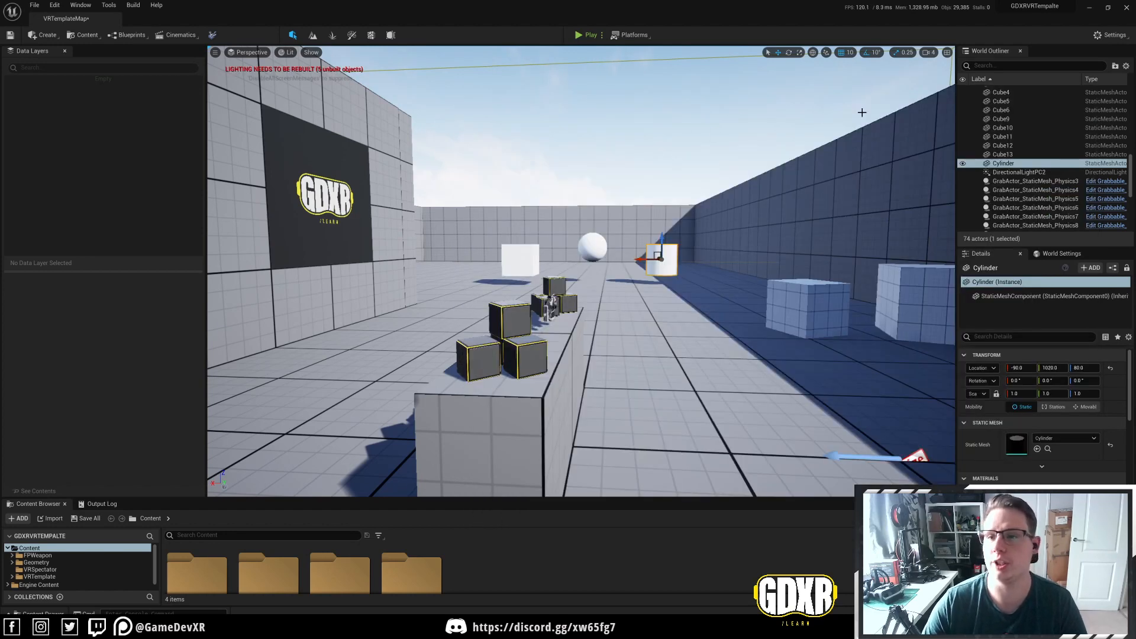
{"action": "left_click", "coordinate": [1127, 8]}
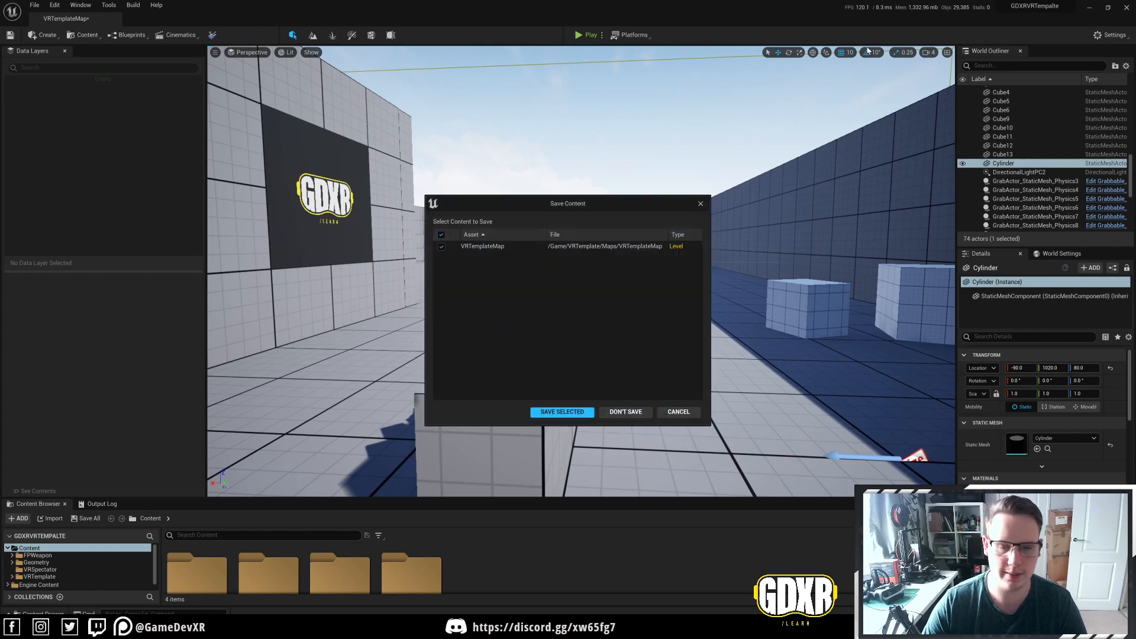
Step: Save the VRTemplateMap level on exit and tidy the Template folder on the desktop
{"action": "left_click", "coordinate": [556, 410]}
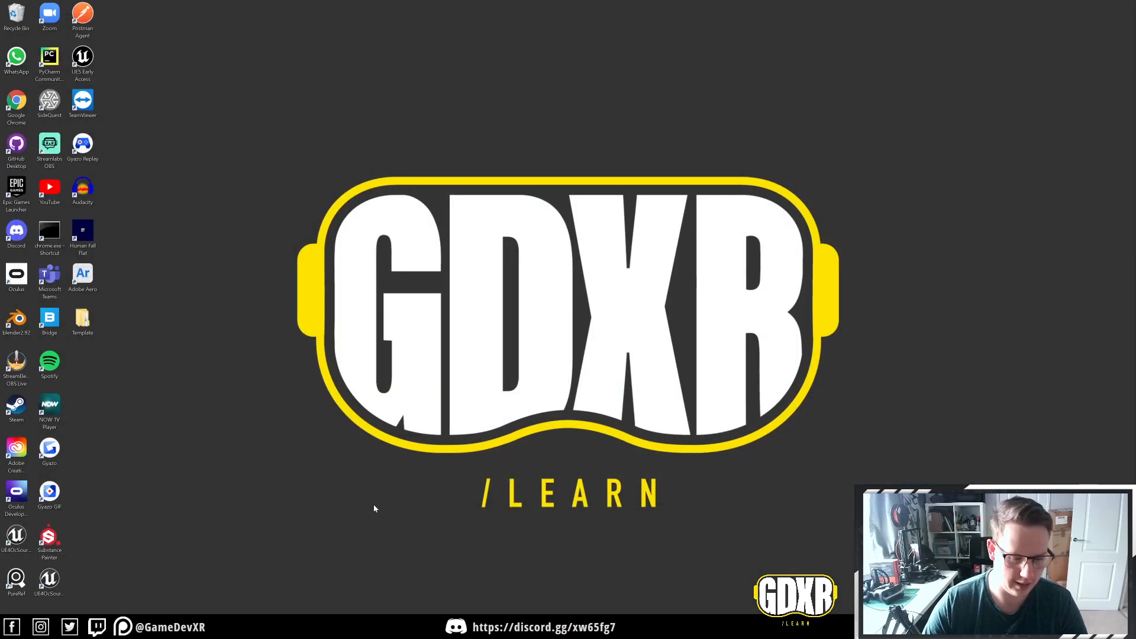
{"action": "left_click_drag", "start_coordinate": [82, 320], "coordinate": [226, 254]}
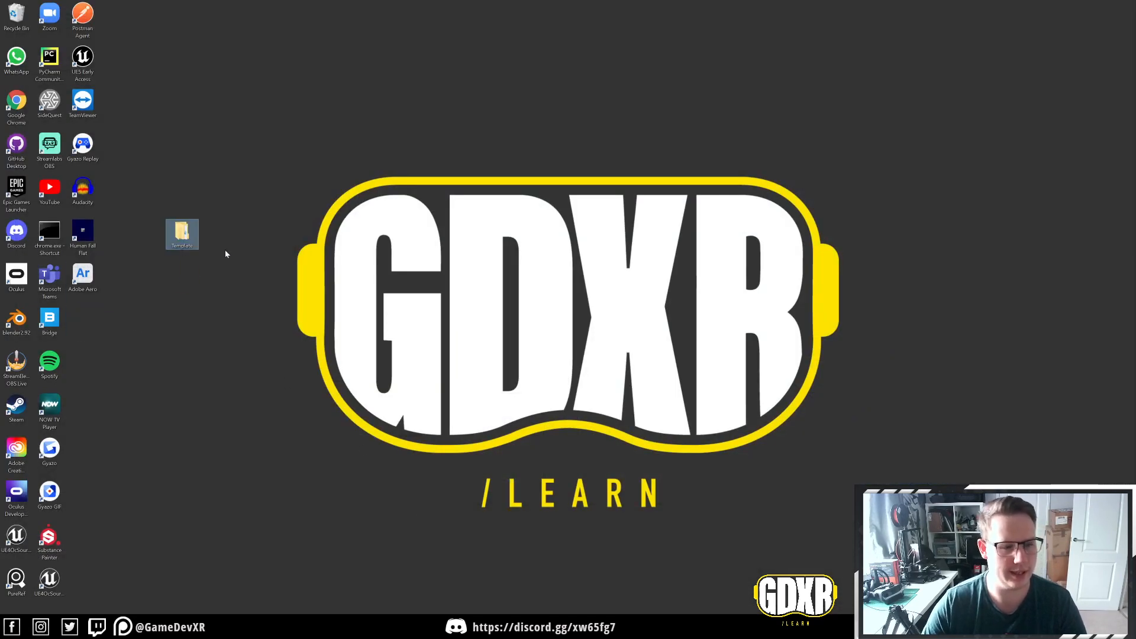
{"action": "left_click", "coordinate": [248, 238]}
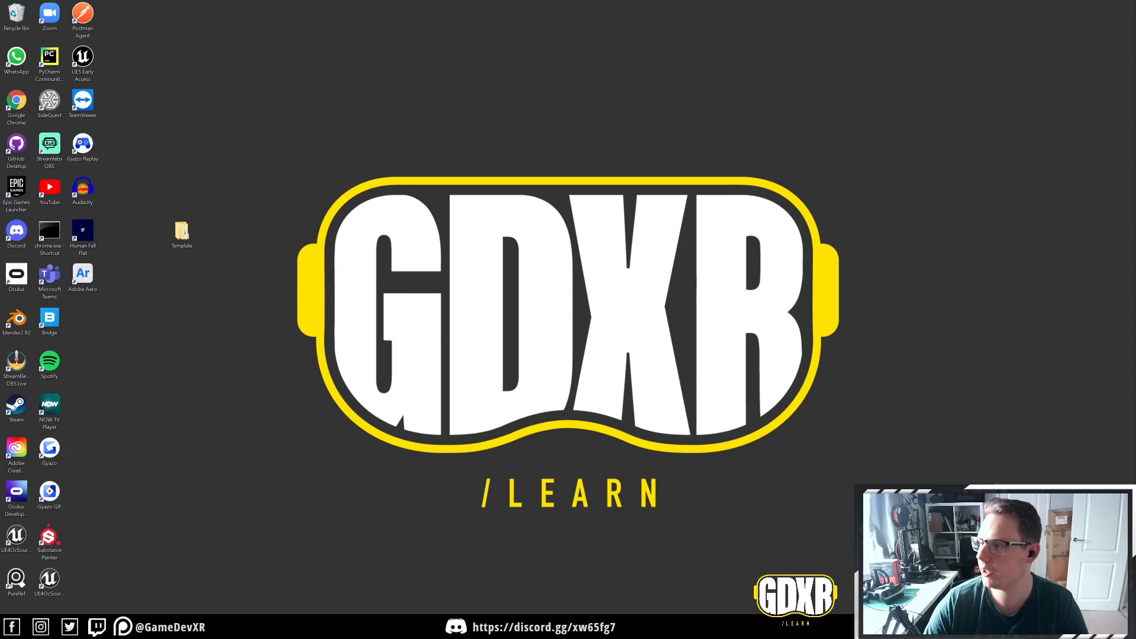
Step: Open a new File Explorer window on Local Disk (C:)
{"action": "key", "text": "super+e"}
{"action": "left_click_drag", "start_coordinate": [581, 87], "coordinate": [518, 87]}
{"action": "left_click", "coordinate": [265, 374]}
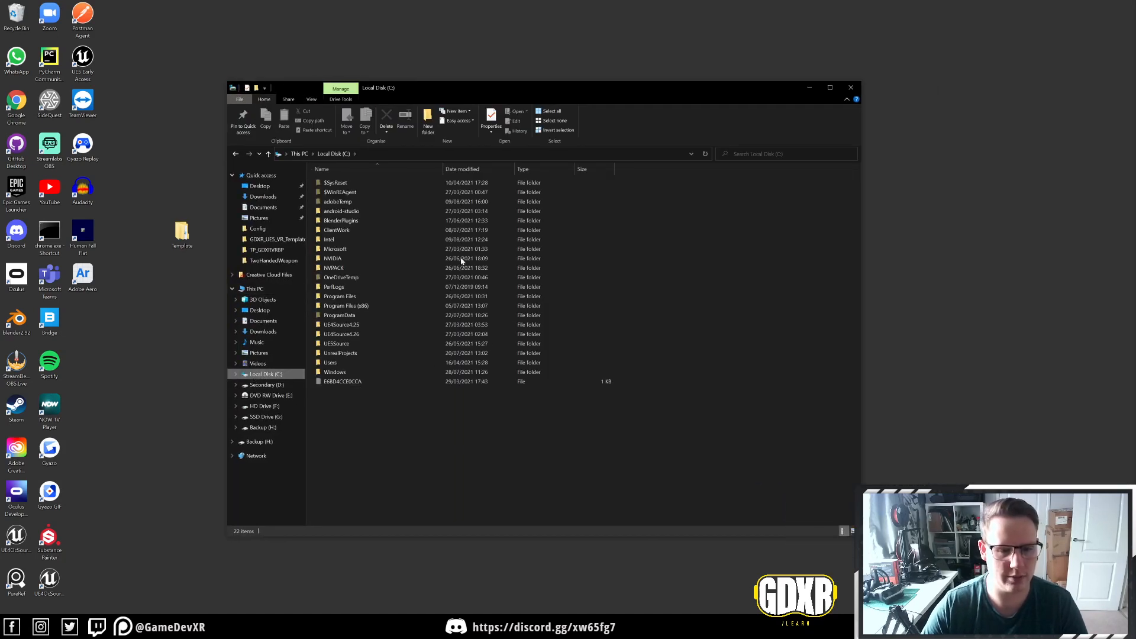
Step: Navigate into Program Files > Epic Games > UE_5.0EA > Templates
{"action": "double_click", "coordinate": [359, 301]}
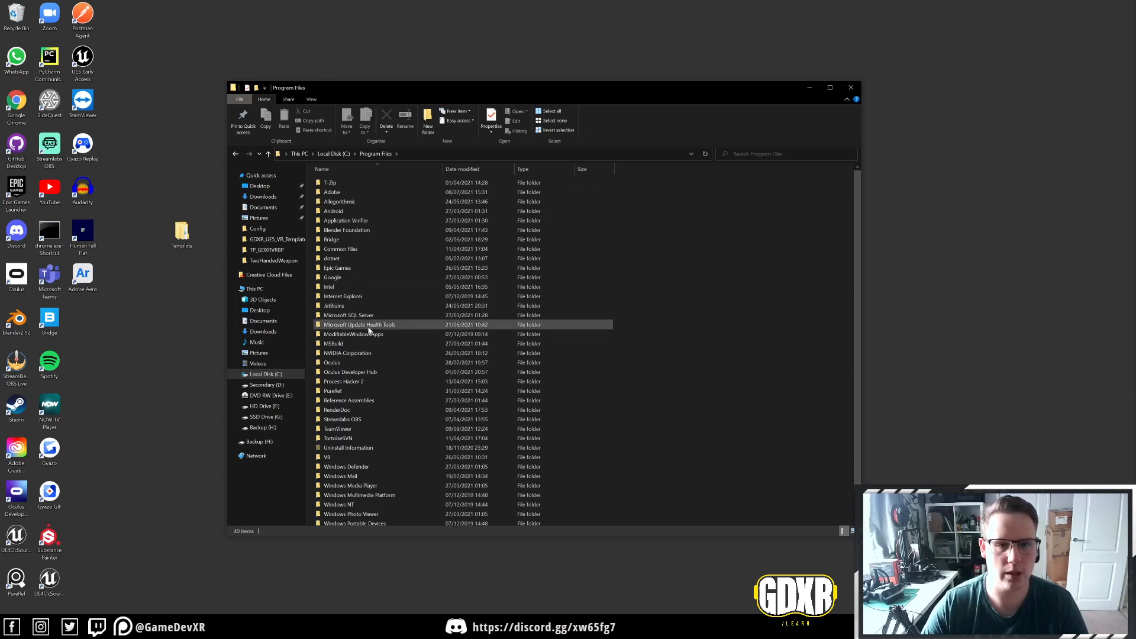
{"action": "double_click", "coordinate": [347, 268]}
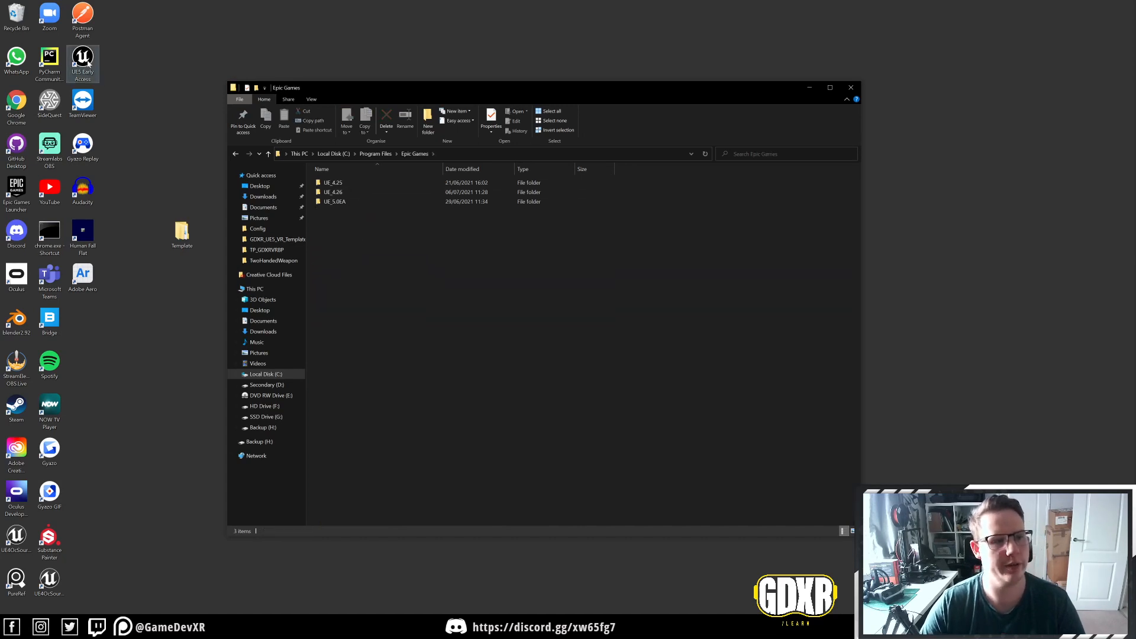
{"action": "double_click", "coordinate": [338, 203]}
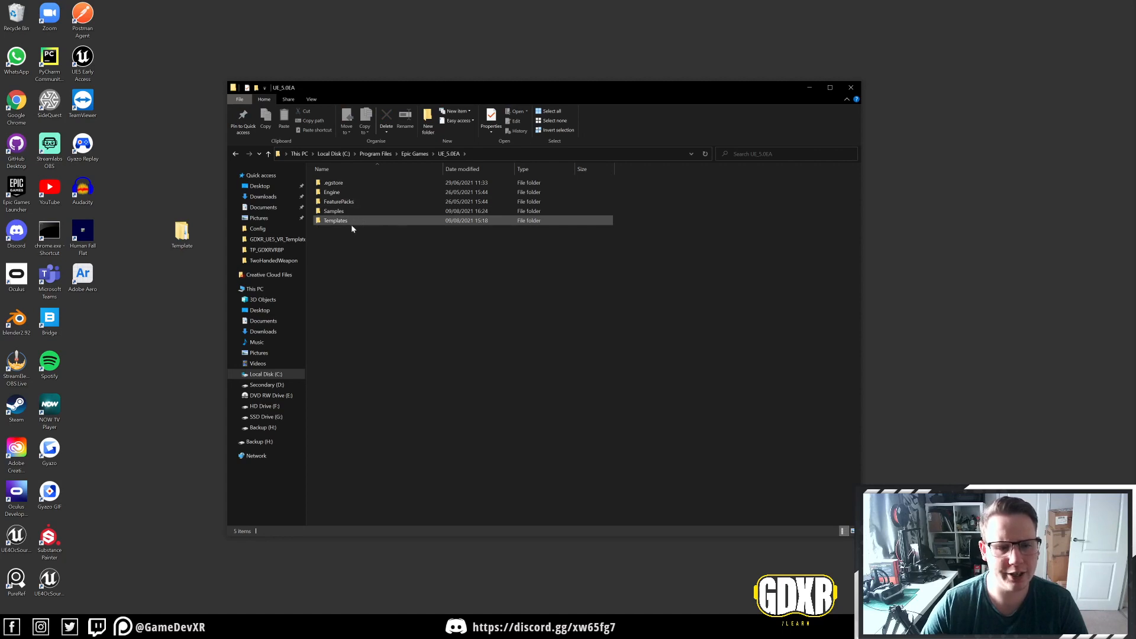
{"action": "double_click", "coordinate": [341, 222]}
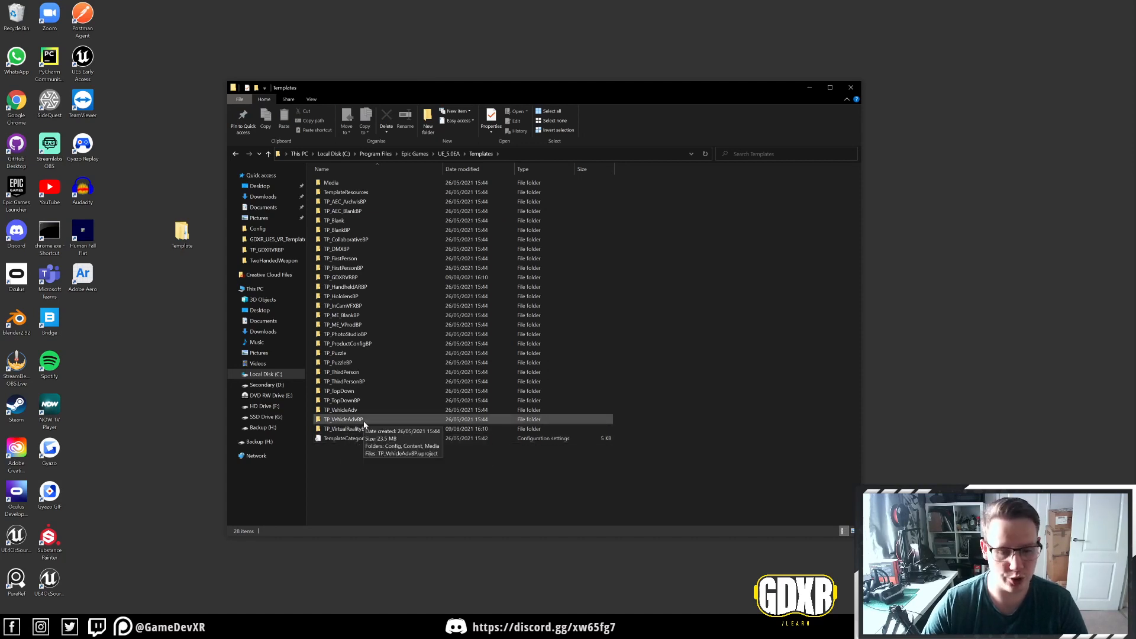
Step: Create a new folder named TP_VirtualRealityTutorialBP inside Templates
{"action": "right_click", "coordinate": [347, 466]}
{"action": "mouse_move", "coordinate": [367, 445]}
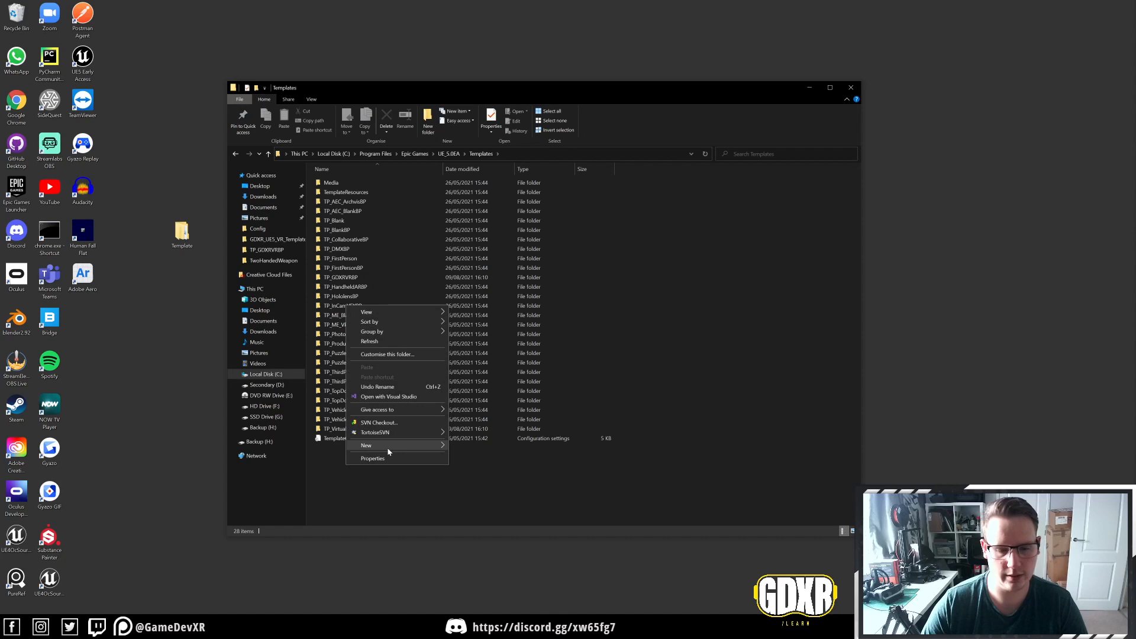
{"action": "left_click", "coordinate": [486, 446]}
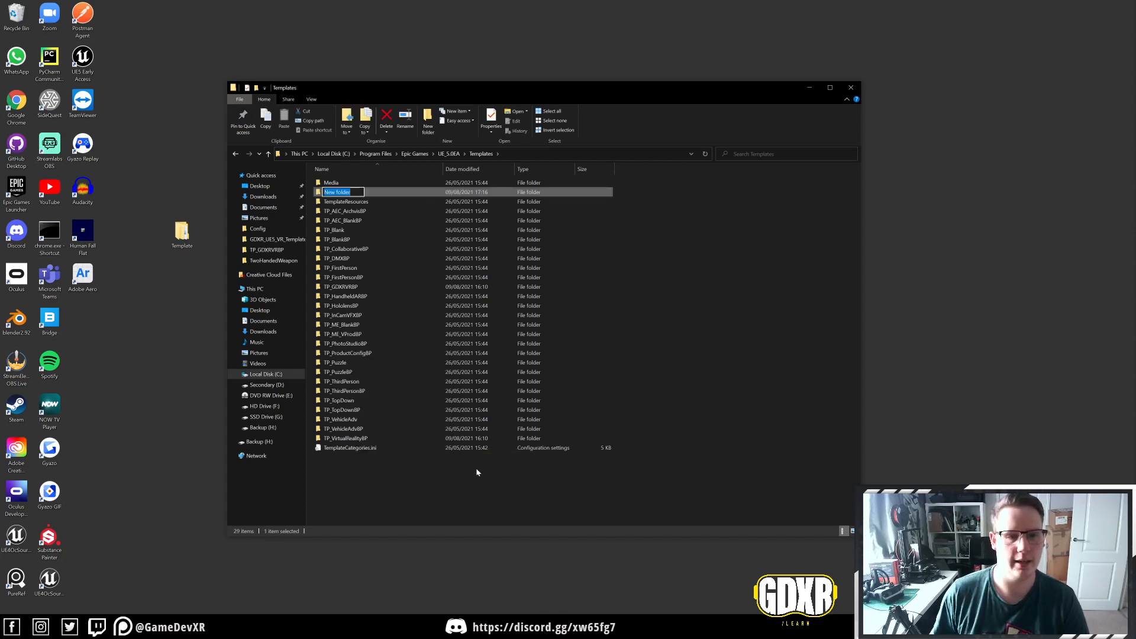
{"action": "type", "text": "TP_VirtualReal"}
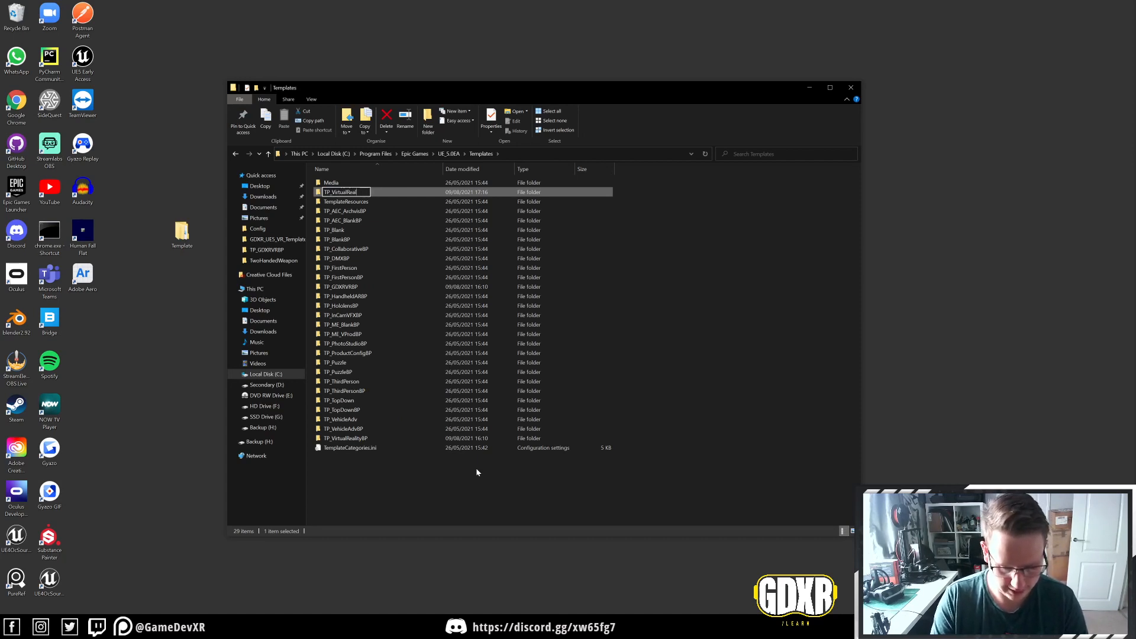
{"action": "type", "text": "ityTutorialBP"}
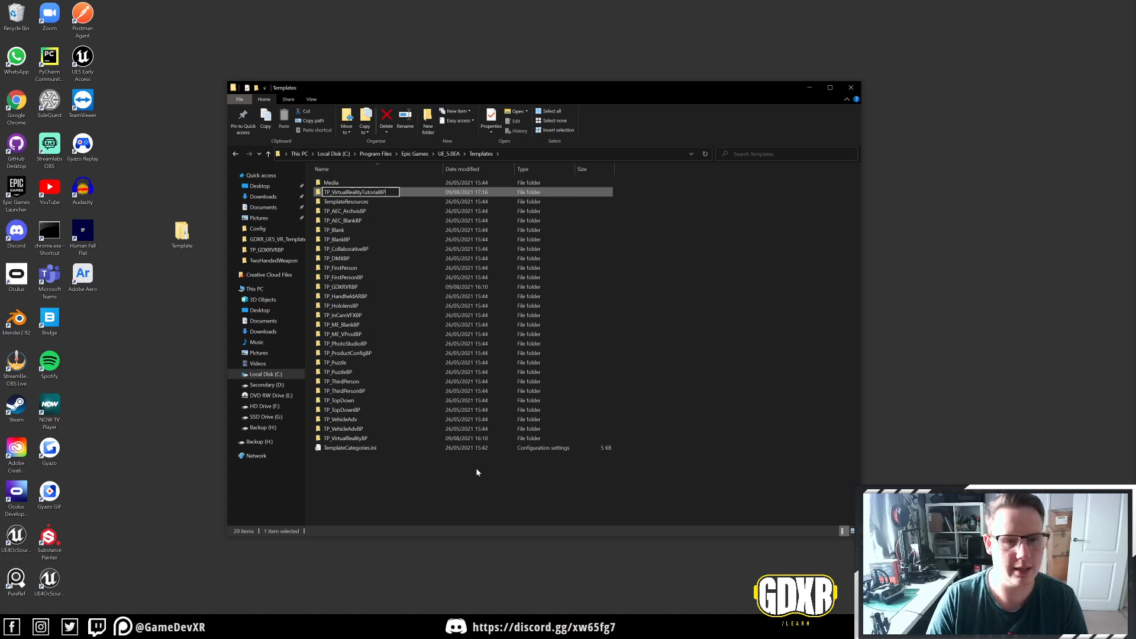
{"action": "key", "text": "Return"}
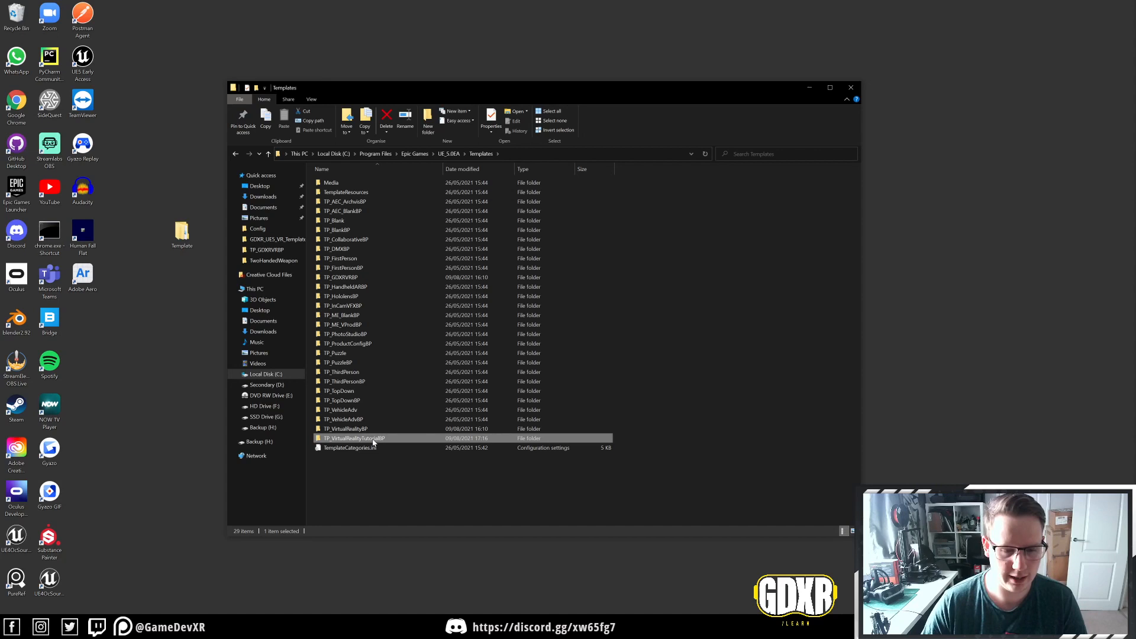
{"action": "right_click", "coordinate": [373, 441]}
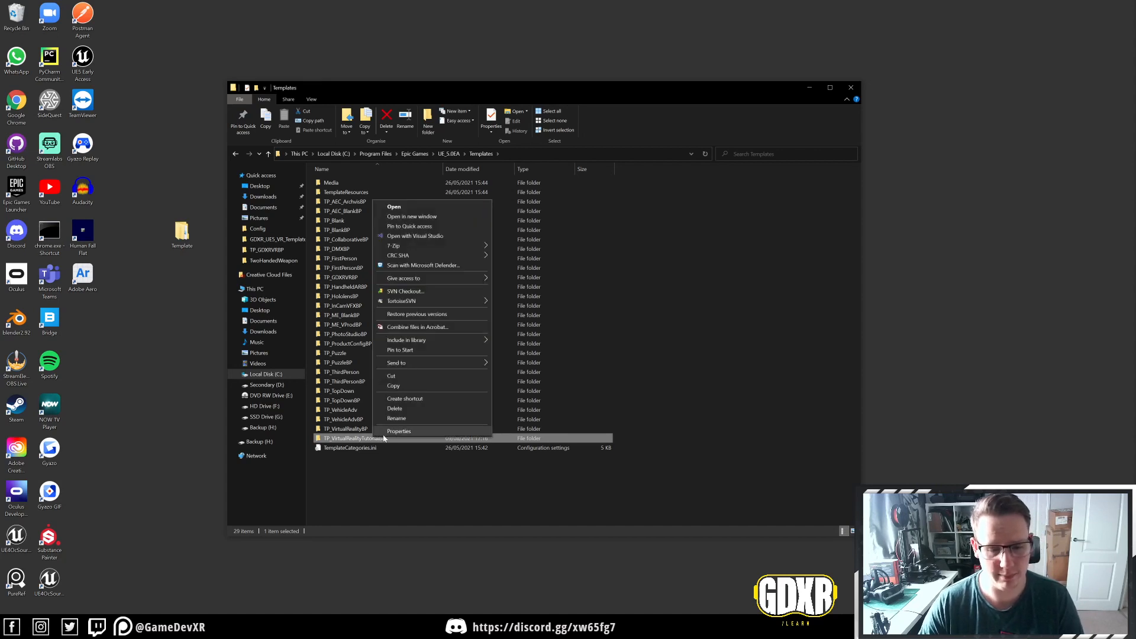
{"action": "left_click", "coordinate": [396, 418]}
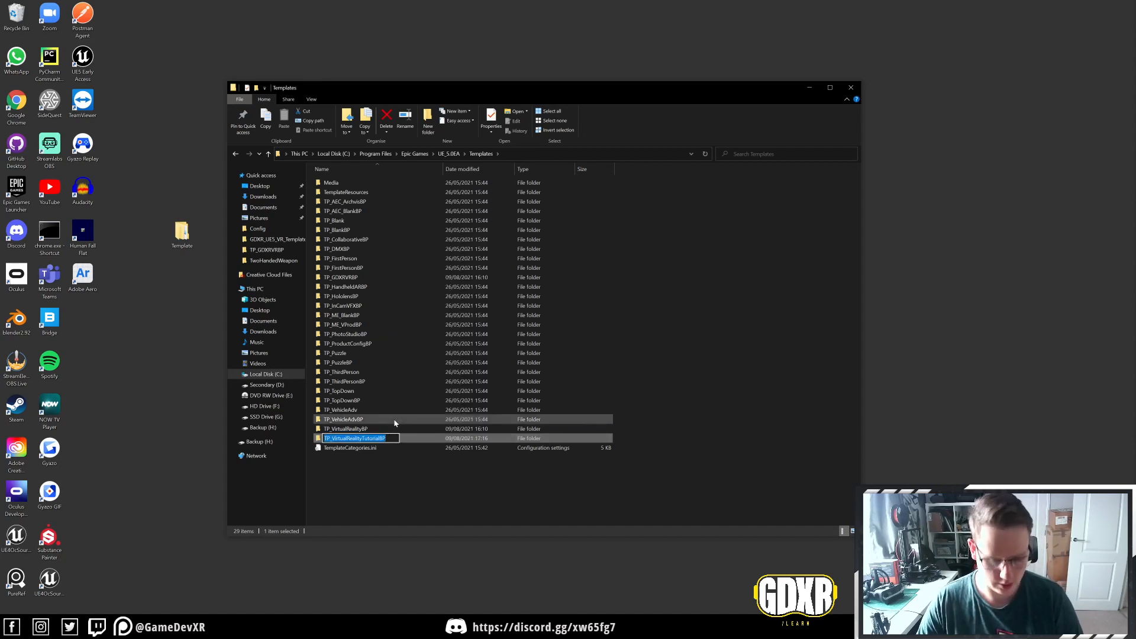
{"action": "key", "text": "Return"}
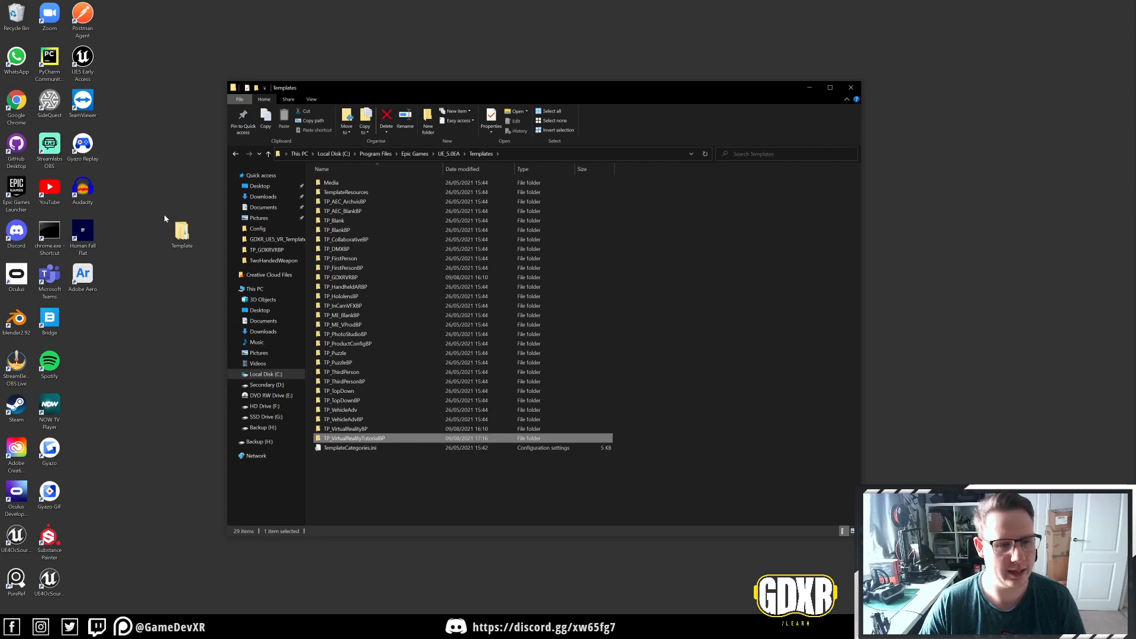
Step: Open Desktop\Template\GDXRVRTemplate in a second window arranged beside the Templates window
{"action": "double_click", "coordinate": [181, 233]}
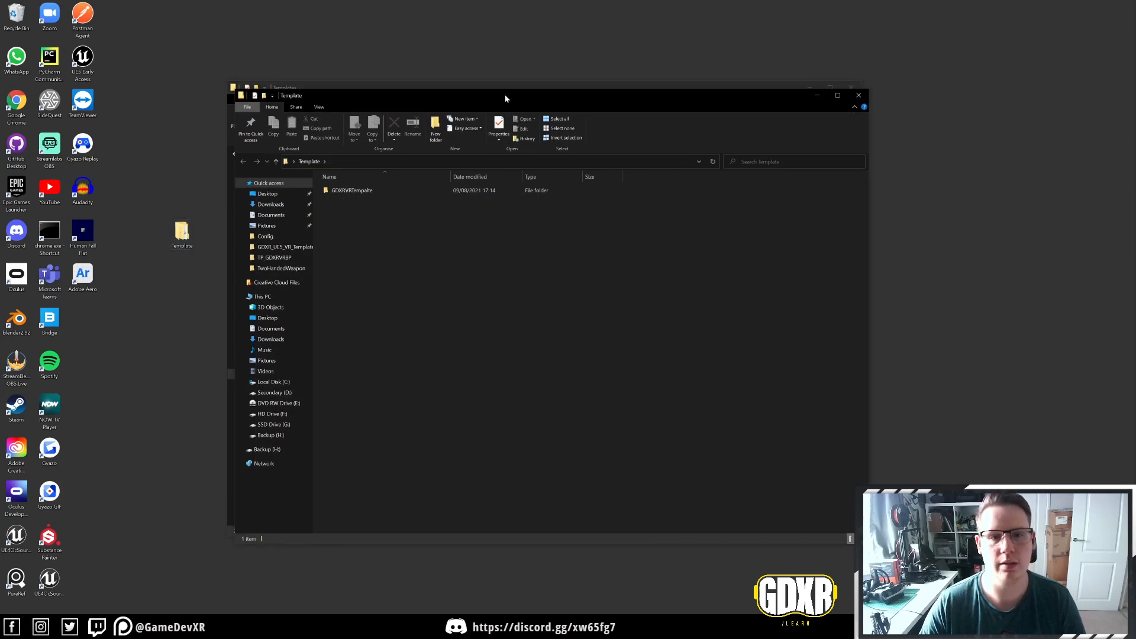
{"action": "left_click_drag", "start_coordinate": [505, 95], "coordinate": [1100, 101]}
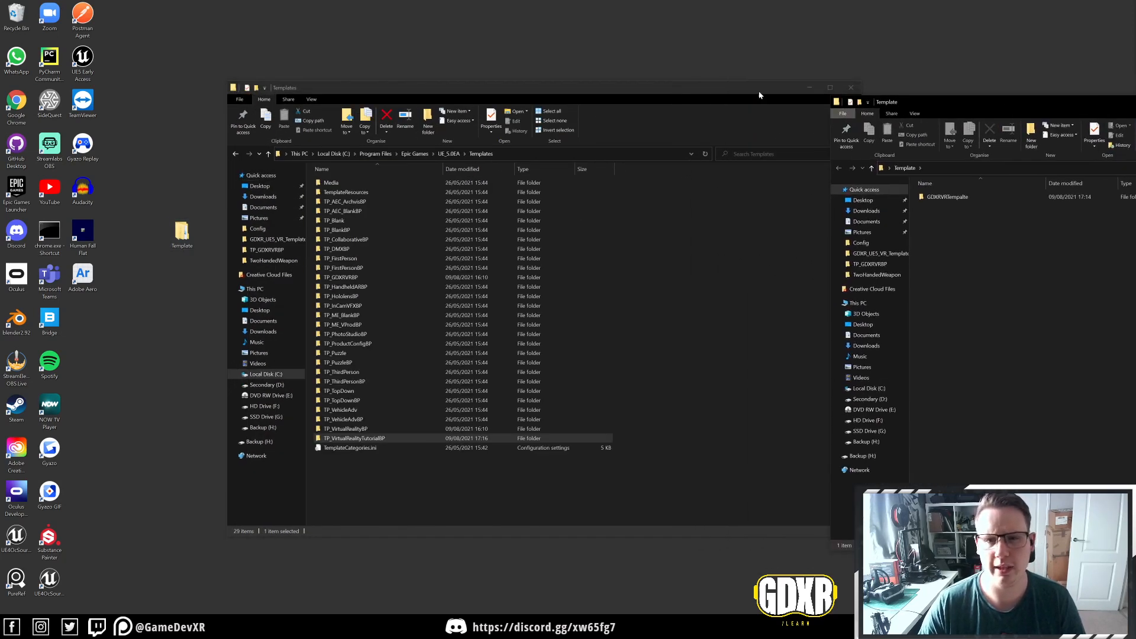
{"action": "left_click_drag", "start_coordinate": [758, 95], "coordinate": [568, 106]}
{"action": "left_click_drag", "start_coordinate": [672, 136], "coordinate": [738, 135]}
{"action": "double_click", "coordinate": [981, 197]}
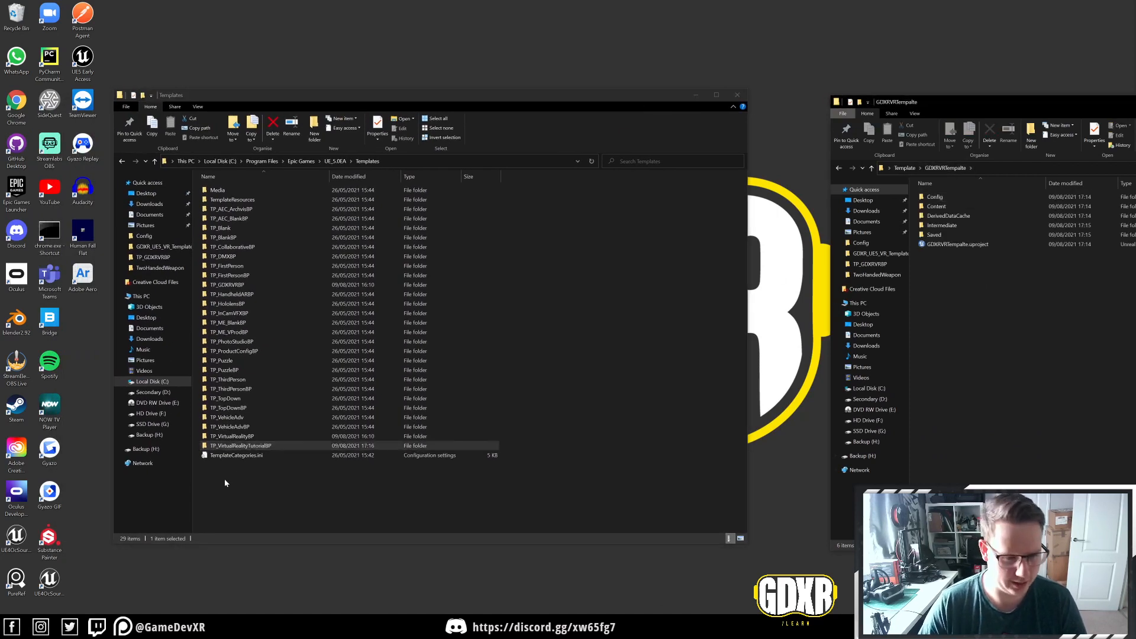
Step: Compare the empty tutorial folder with the contents of the TP_VirtualRealityBP template
{"action": "double_click", "coordinate": [255, 446]}
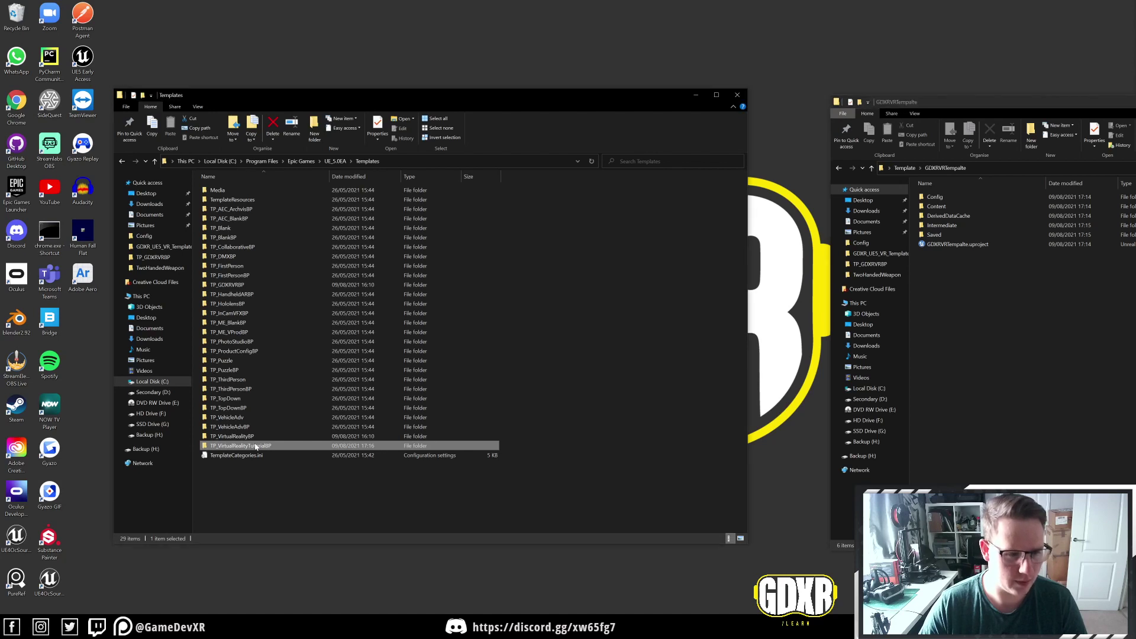
{"action": "left_click", "coordinate": [367, 161]}
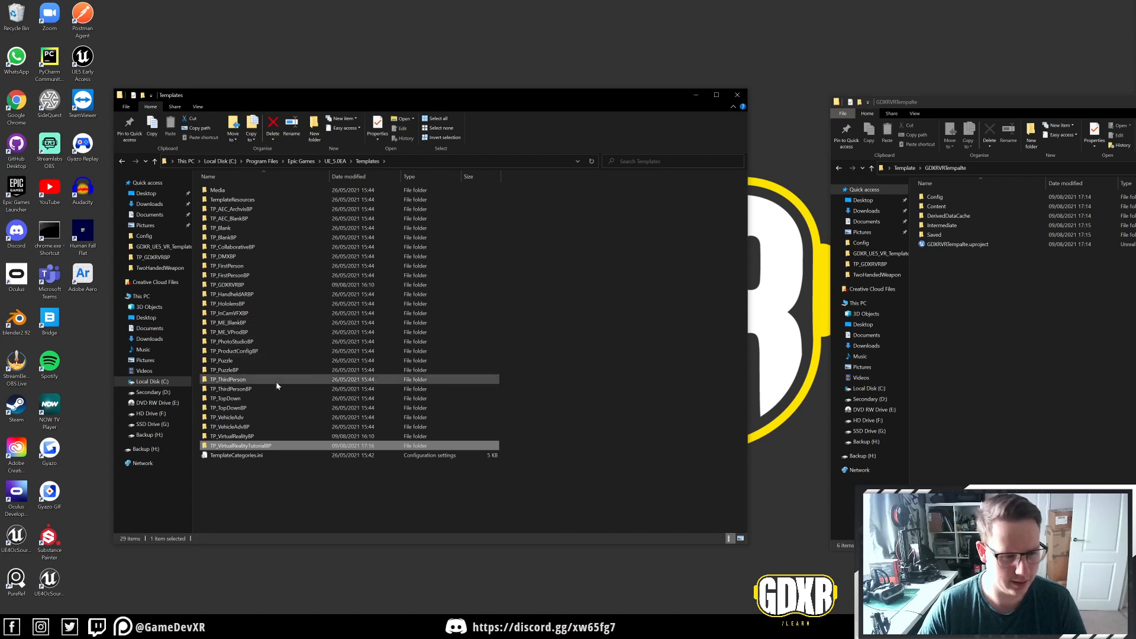
{"action": "double_click", "coordinate": [256, 436]}
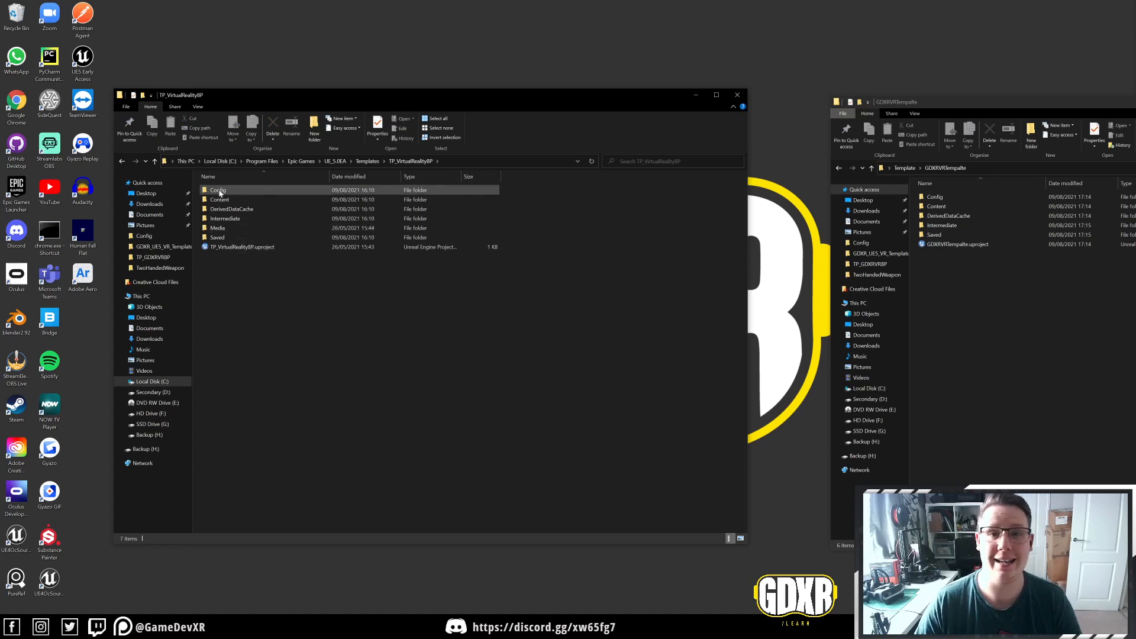
{"action": "left_click", "coordinate": [368, 162]}
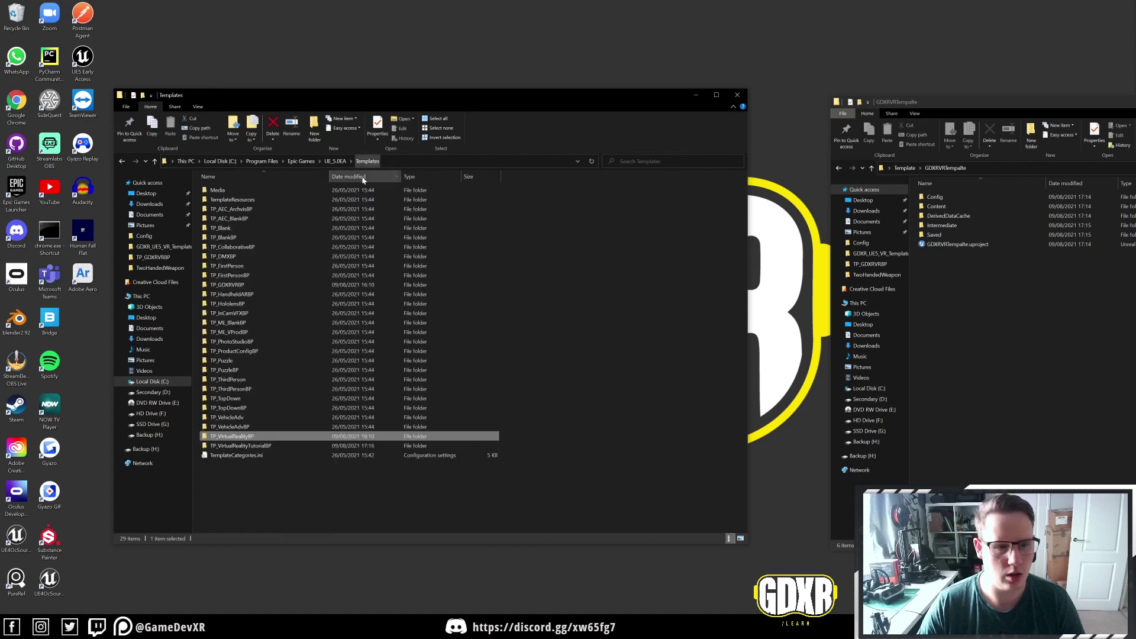
{"action": "double_click", "coordinate": [232, 447]}
{"action": "left_click_drag", "start_coordinate": [1001, 281], "coordinate": [928, 196]}
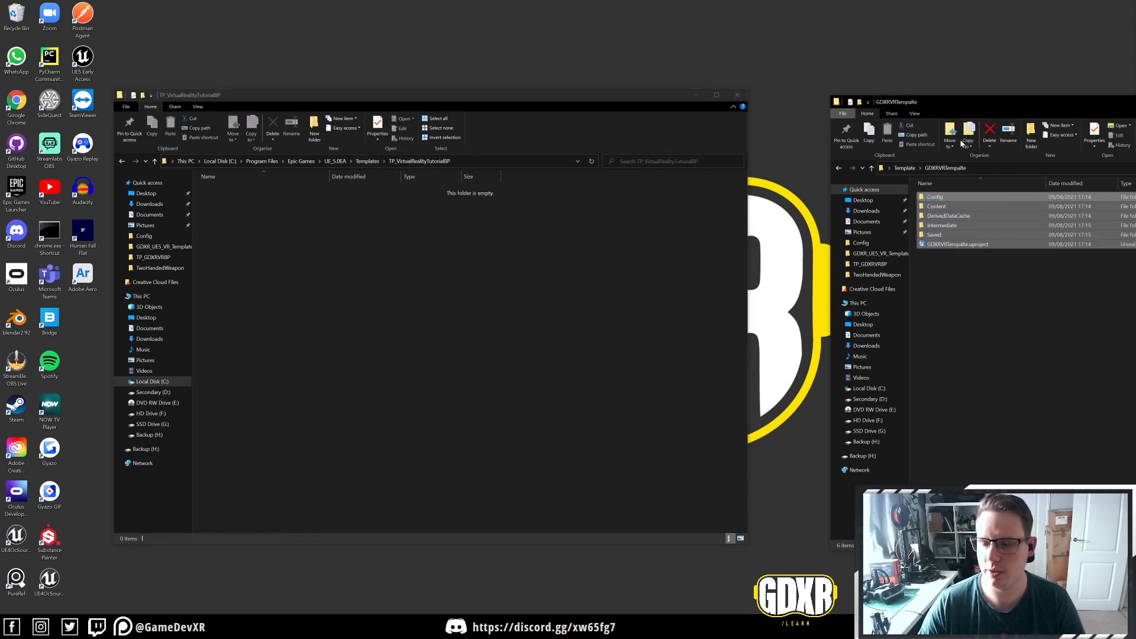
{"action": "left_click_drag", "start_coordinate": [971, 105], "coordinate": [875, 95]}
{"action": "right_click", "coordinate": [855, 227]}
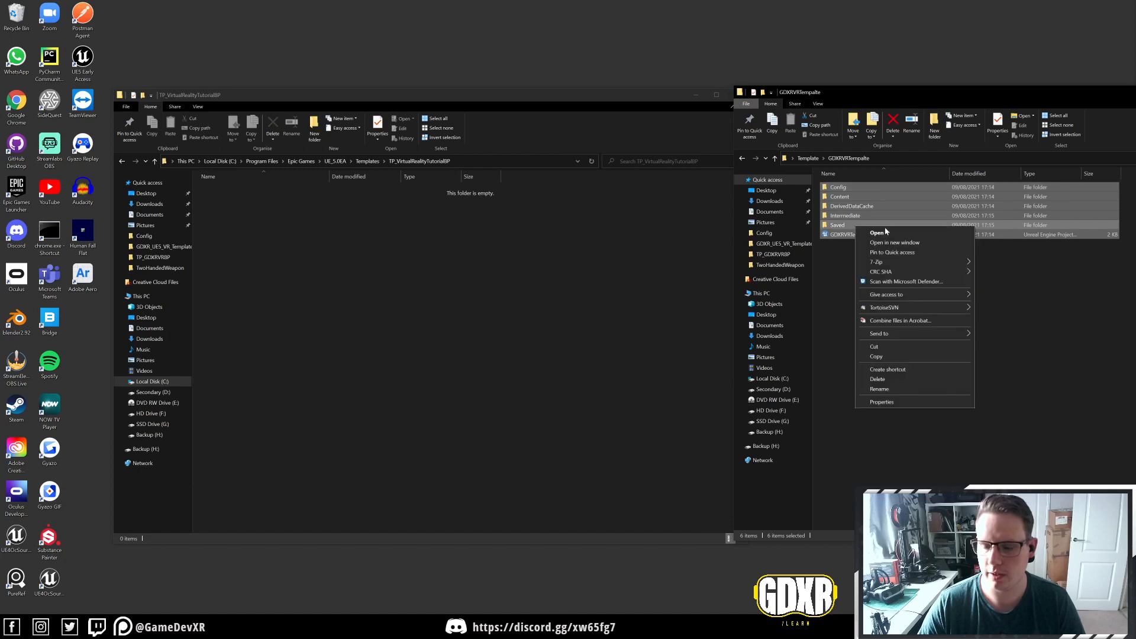
{"action": "left_click", "coordinate": [874, 358]}
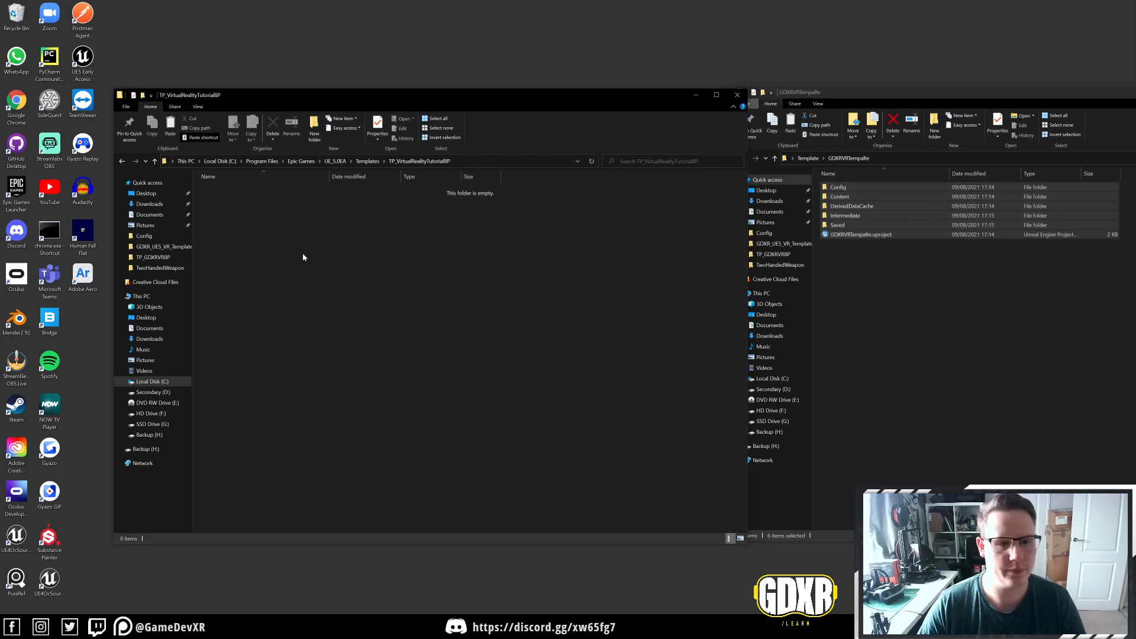
{"action": "right_click", "coordinate": [303, 257]}
{"action": "left_click", "coordinate": [330, 316]}
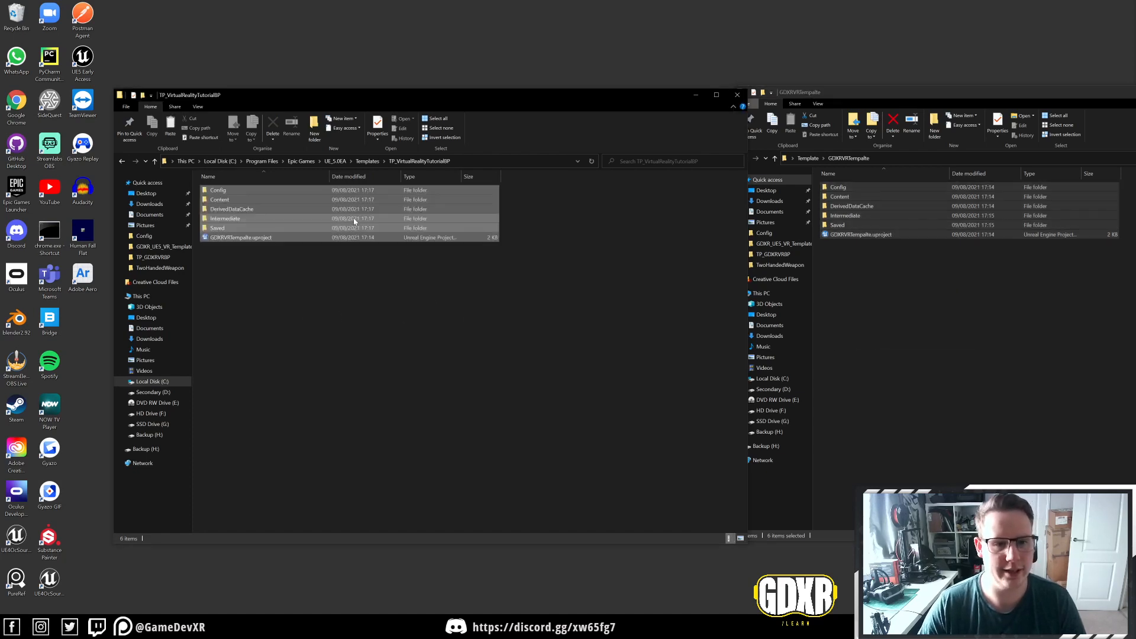
{"action": "left_click", "coordinate": [257, 263]}
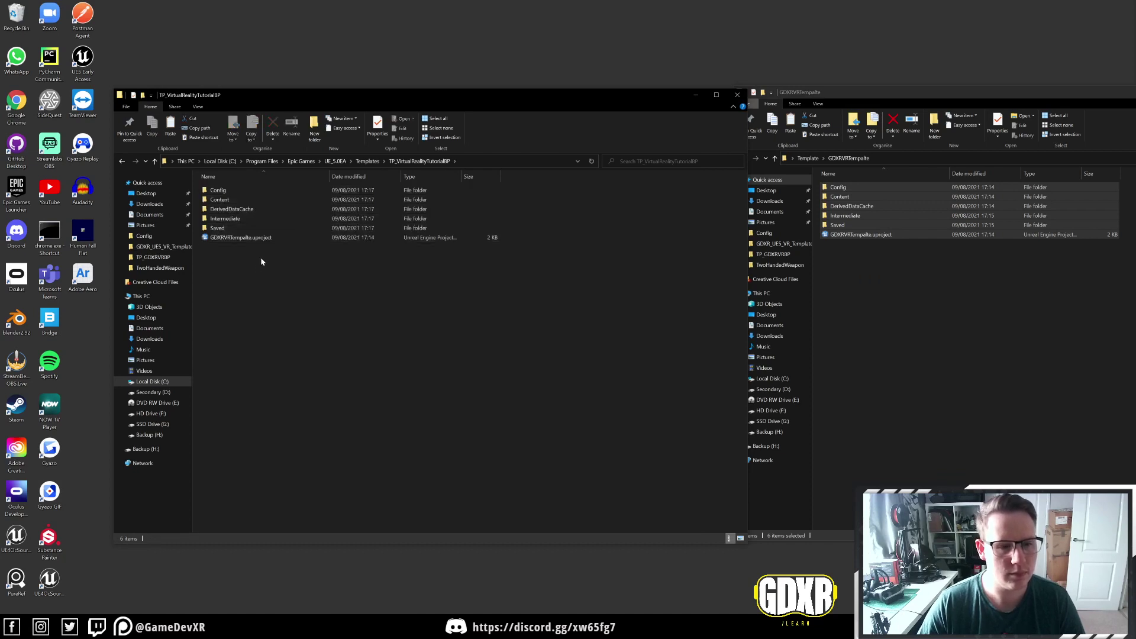
{"action": "left_click", "coordinate": [226, 230]}
{"action": "left_click", "coordinate": [233, 210], "text": "shift"}
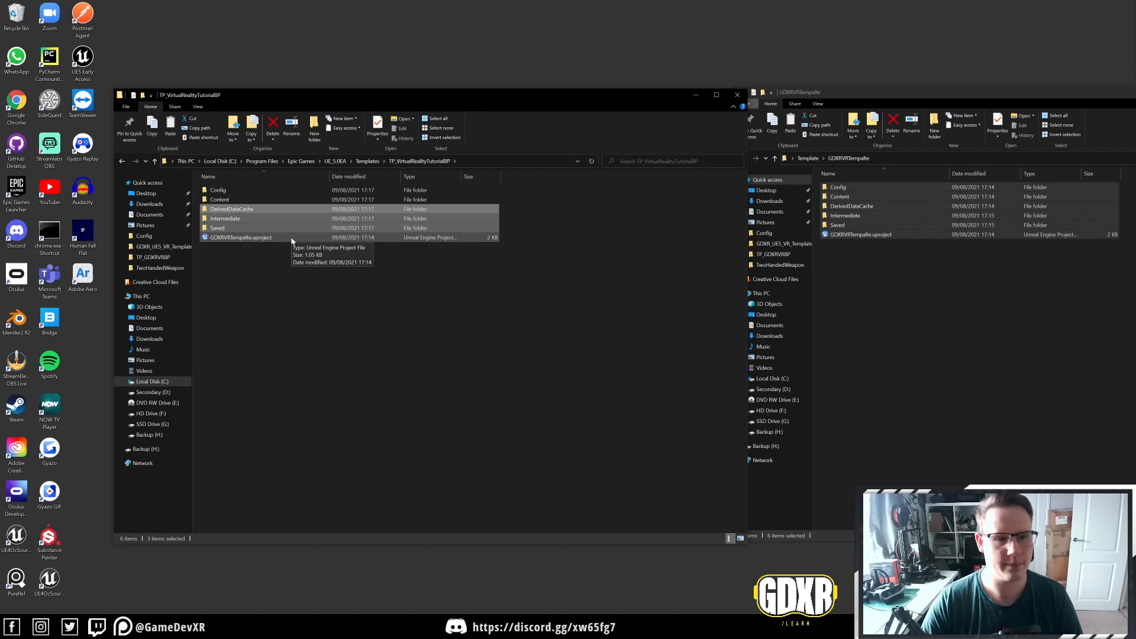
{"action": "key", "text": "Delete"}
{"action": "left_click", "coordinate": [227, 209]}
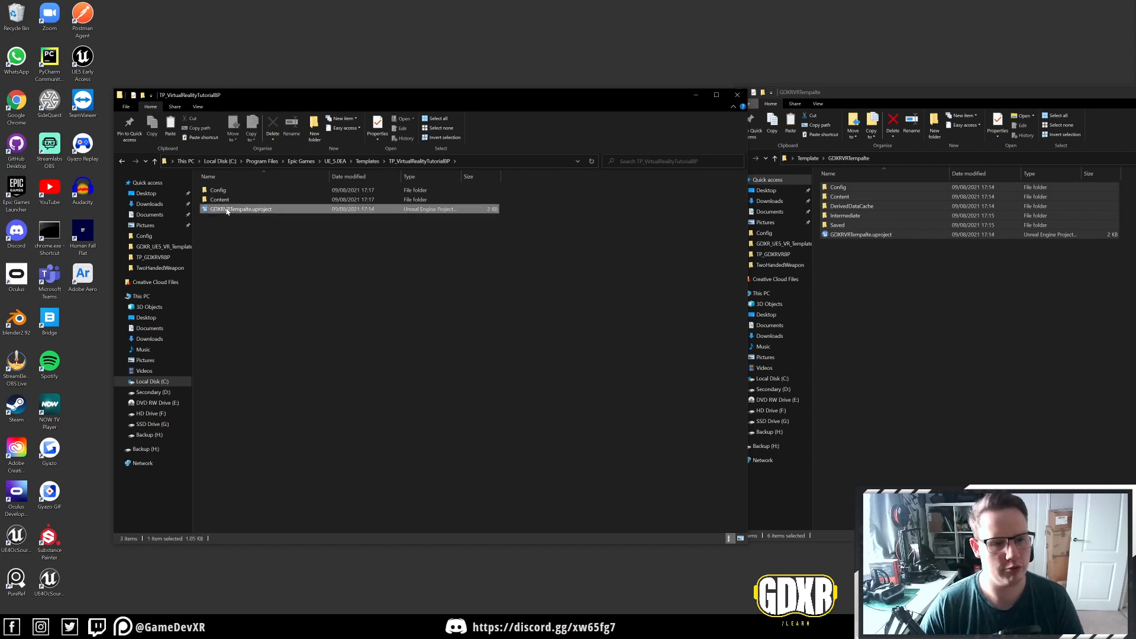
{"action": "right_click", "coordinate": [227, 210]}
{"action": "left_click", "coordinate": [258, 411]}
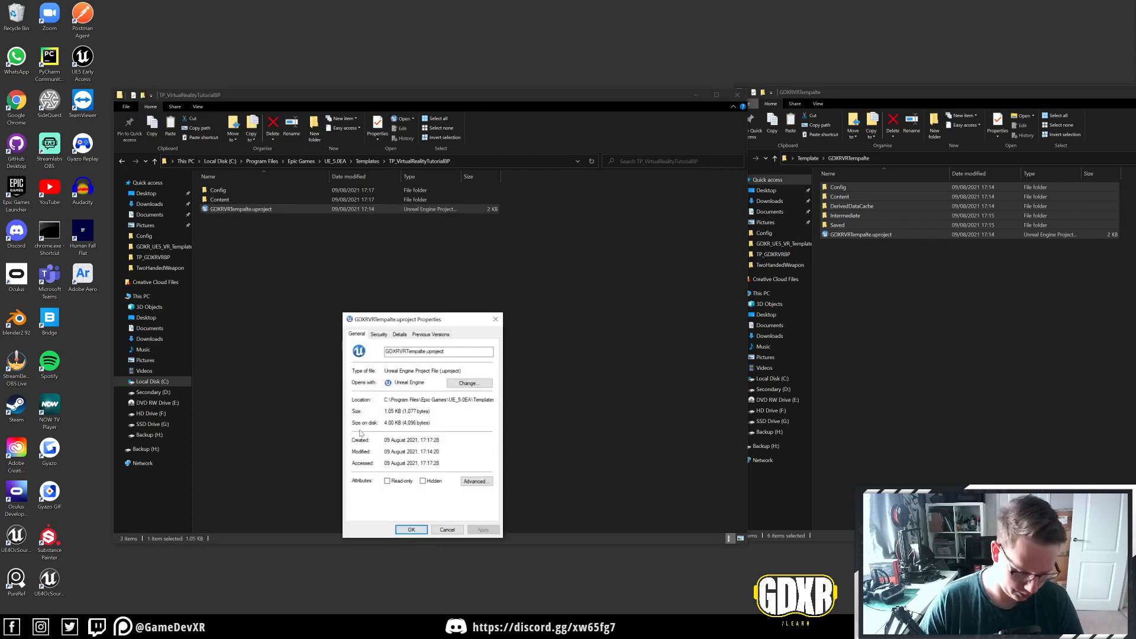
Step: Copy the TP_VirtualRealityTutorialBP folder name via its rename box in Templates
{"action": "left_click", "coordinate": [496, 319]}
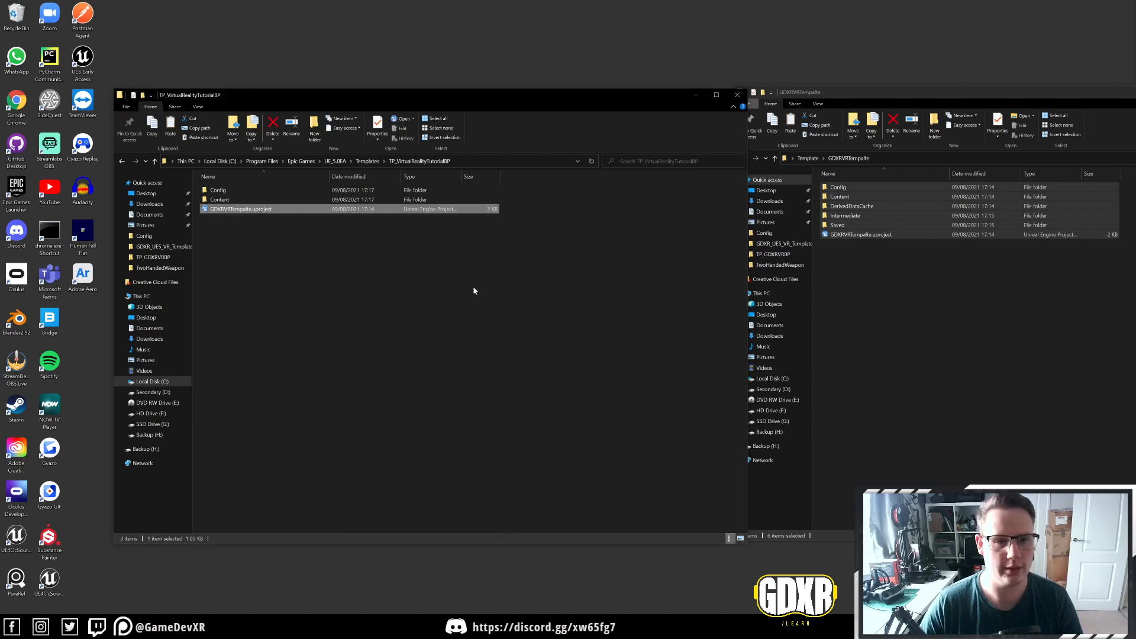
{"action": "left_click", "coordinate": [266, 244]}
{"action": "left_click", "coordinate": [367, 161]}
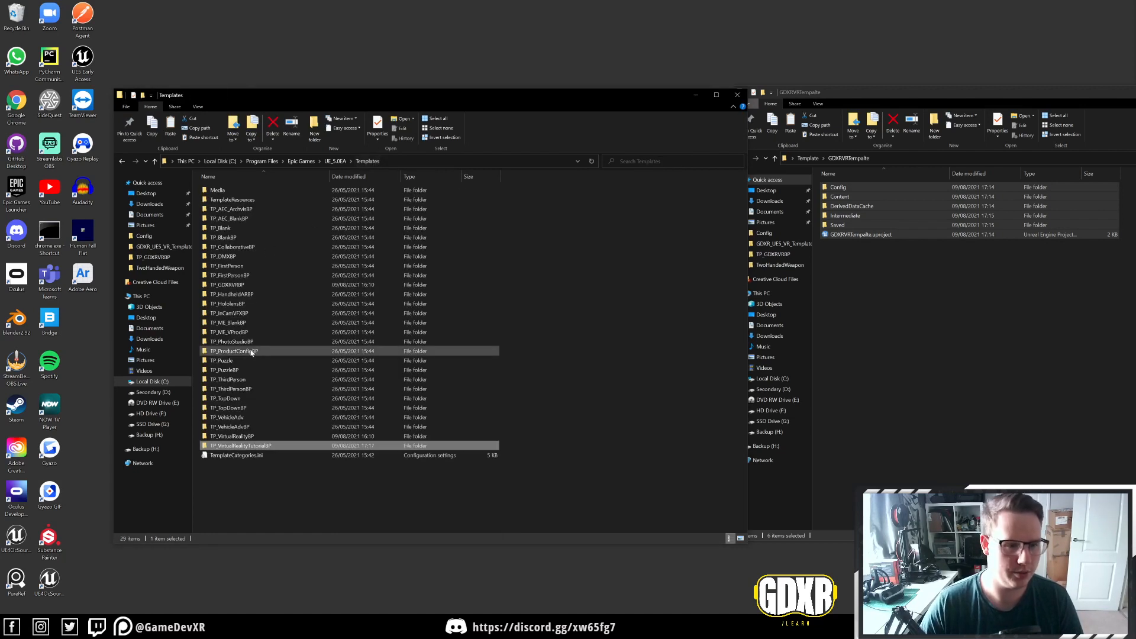
{"action": "right_click", "coordinate": [237, 446]}
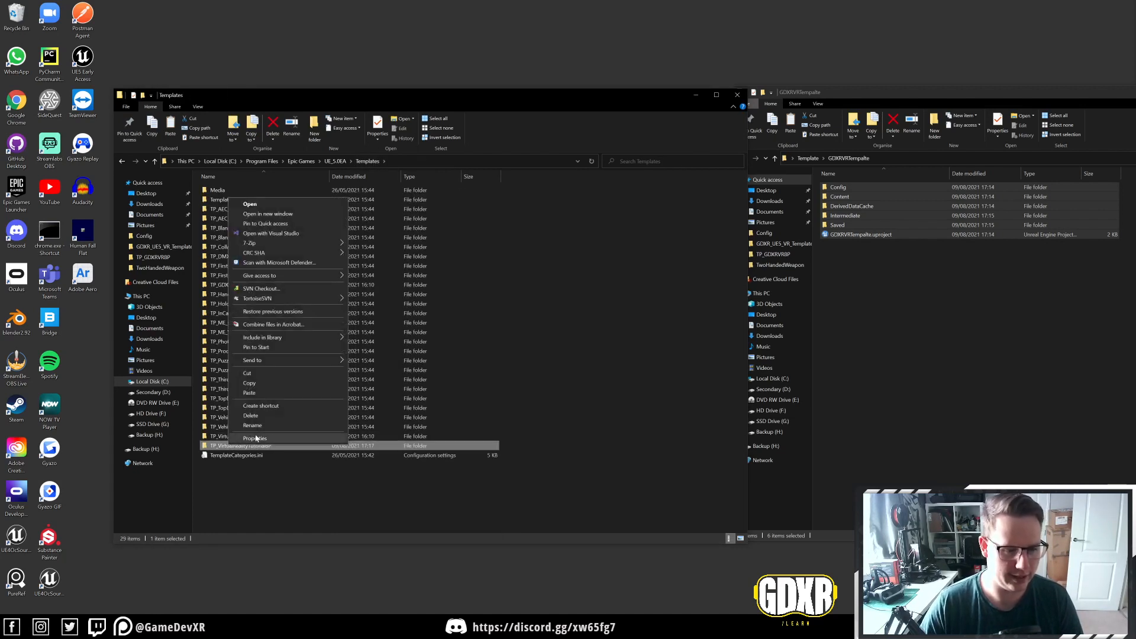
{"action": "left_click", "coordinate": [253, 426]}
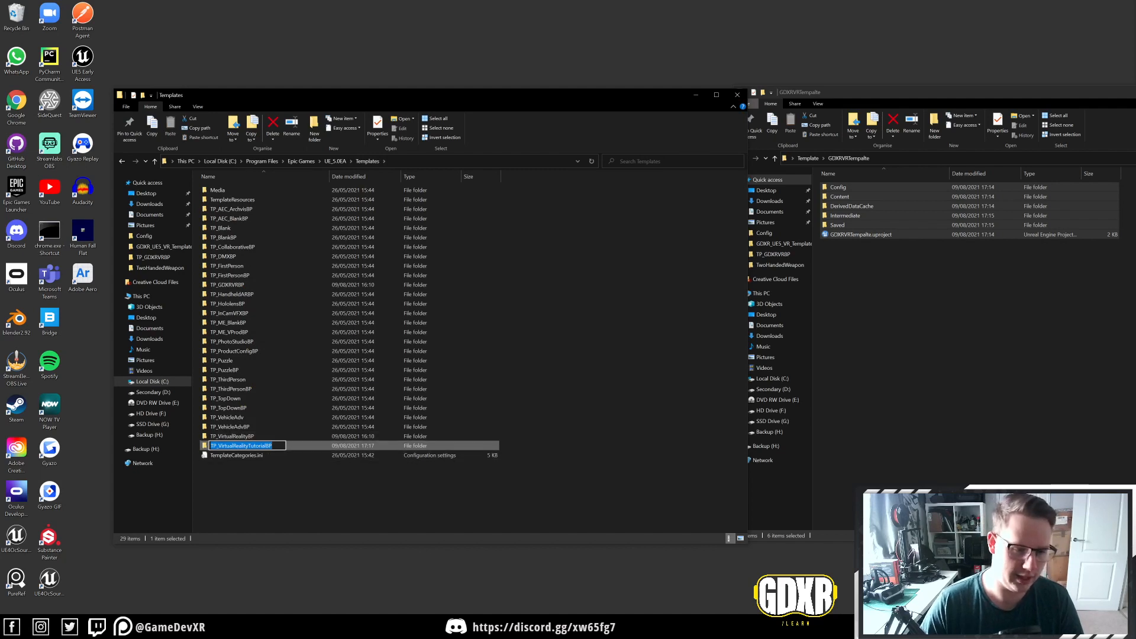
{"action": "right_click", "coordinate": [261, 447]}
{"action": "left_click", "coordinate": [279, 475]}
{"action": "key", "text": "Return"}
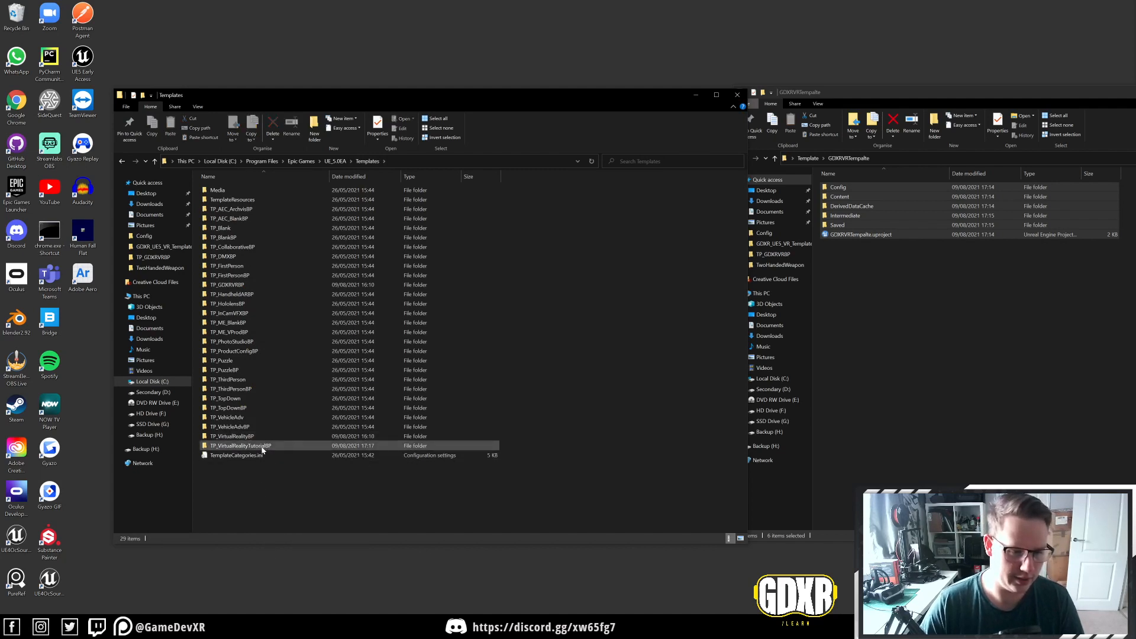
Step: Rename the project file inside it to TP_VirtualRealityTutorialBP.uproject by pasting the name
{"action": "double_click", "coordinate": [260, 447]}
{"action": "left_click", "coordinate": [237, 210]}
{"action": "right_click", "coordinate": [237, 209]}
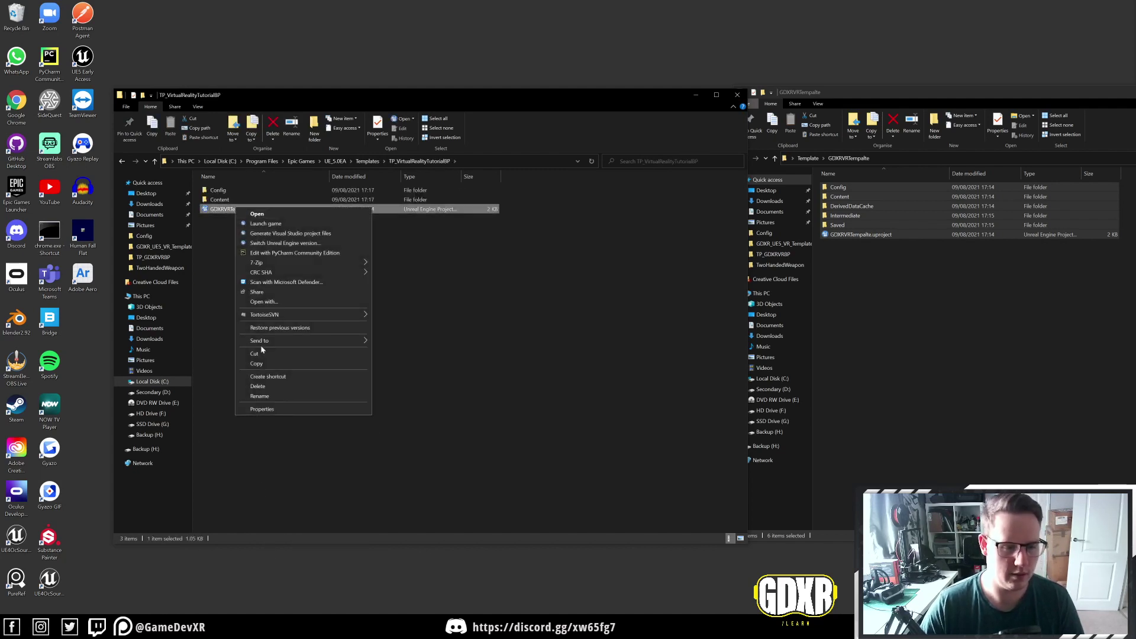
{"action": "left_click", "coordinate": [262, 396]}
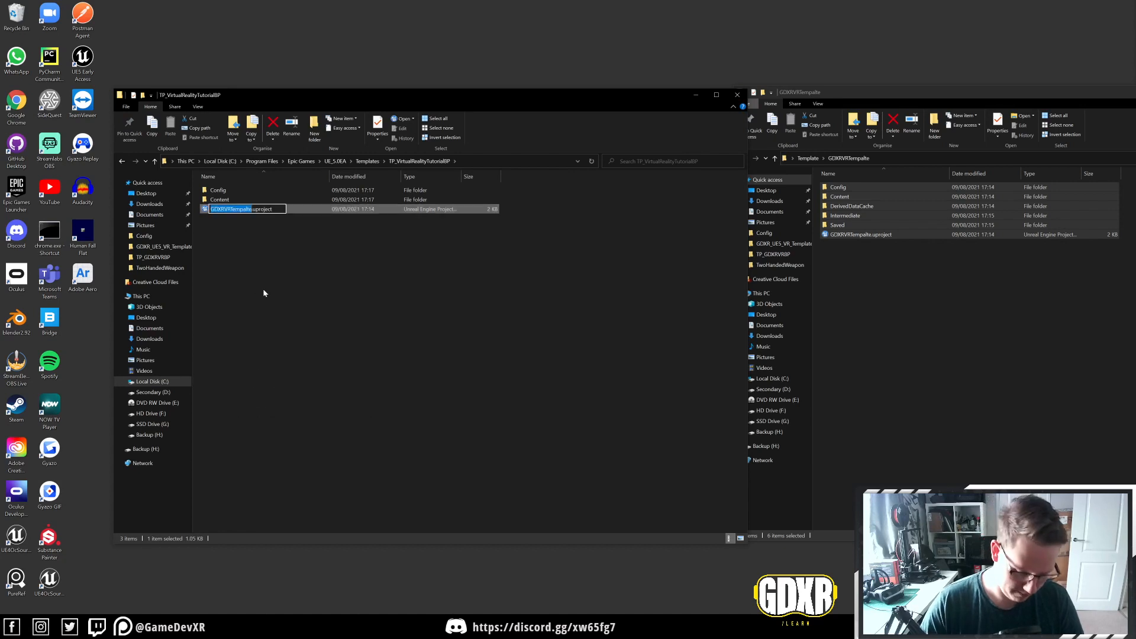
{"action": "type", "text": "TP_VirtualRealityTutorialBP"}
{"action": "left_click", "coordinate": [303, 256]}
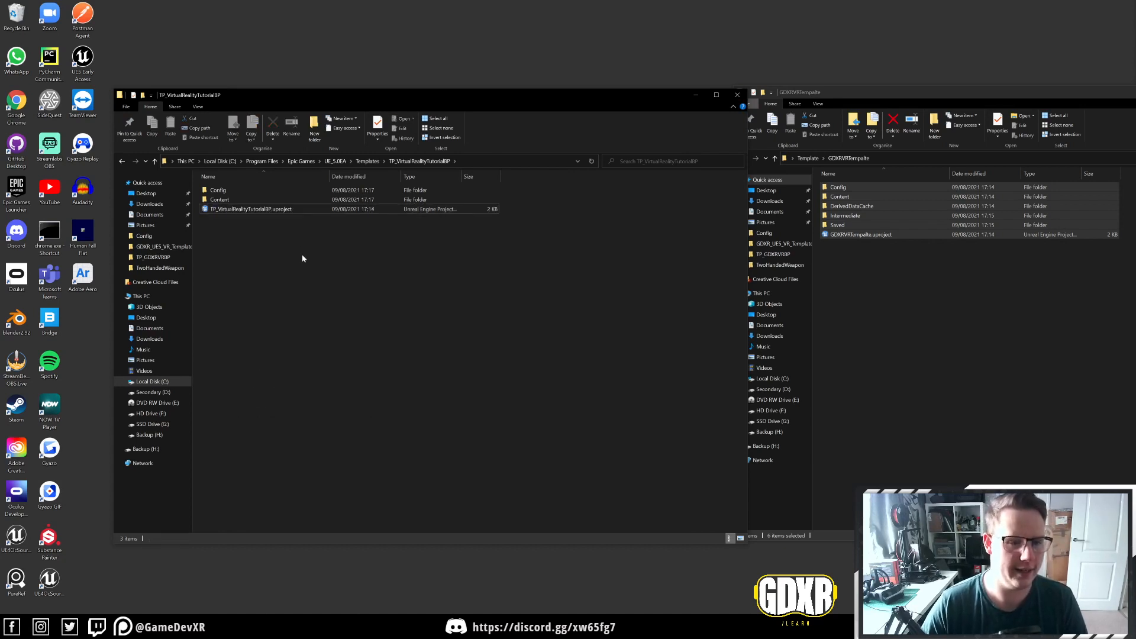
{"action": "left_click", "coordinate": [874, 252]}
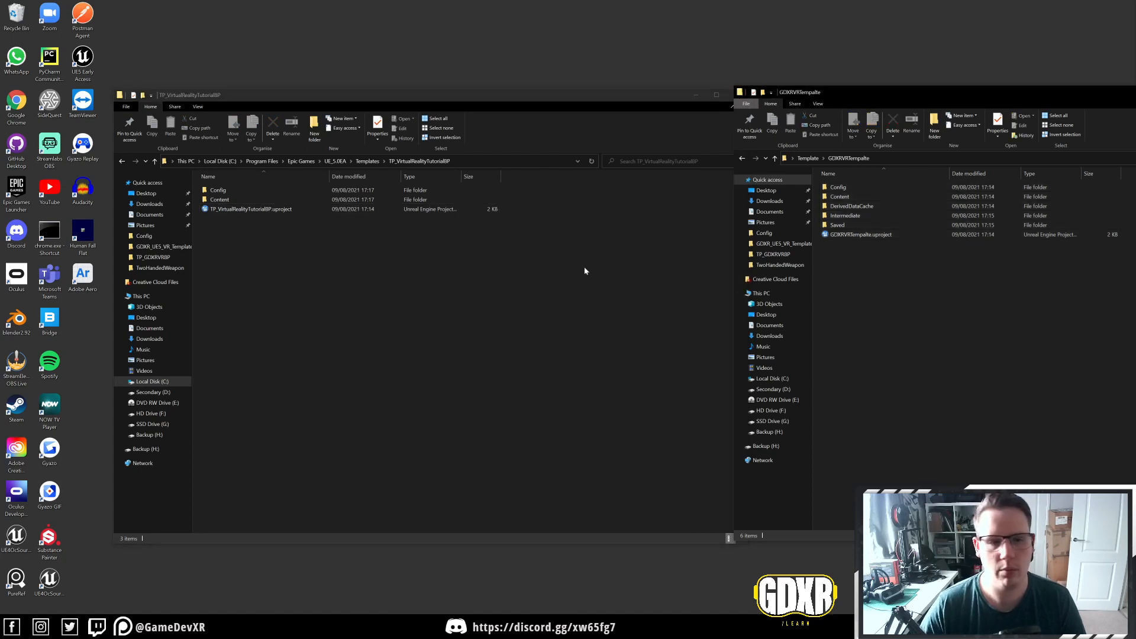
{"action": "left_click", "coordinate": [367, 161]}
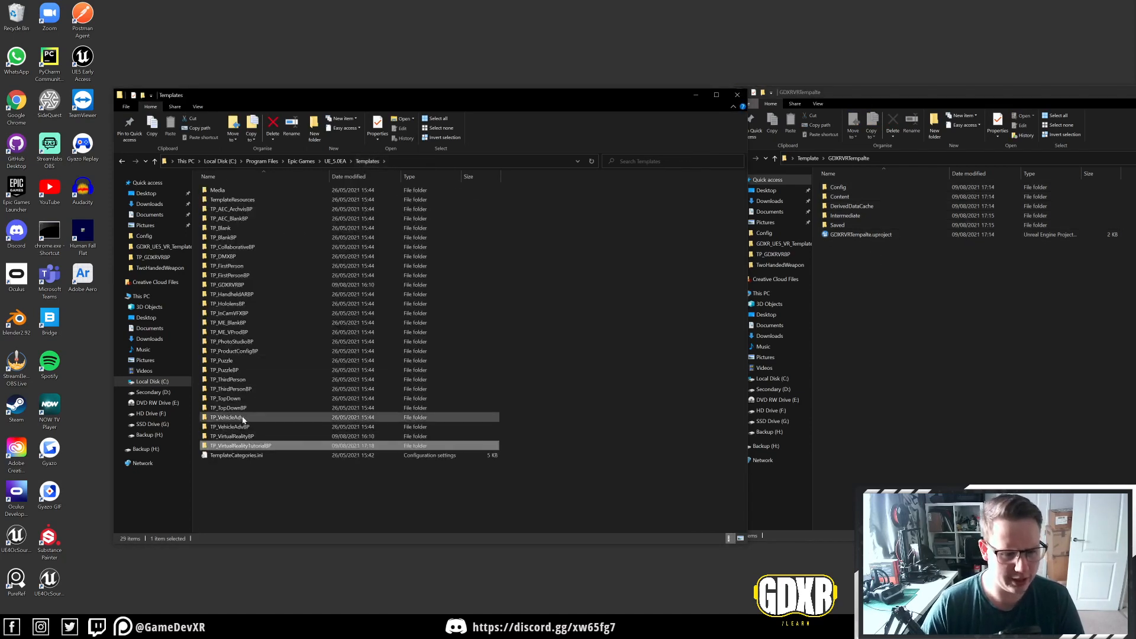
Step: Inspect and copy the Media folder from TP_VirtualRealityBP
{"action": "double_click", "coordinate": [238, 436]}
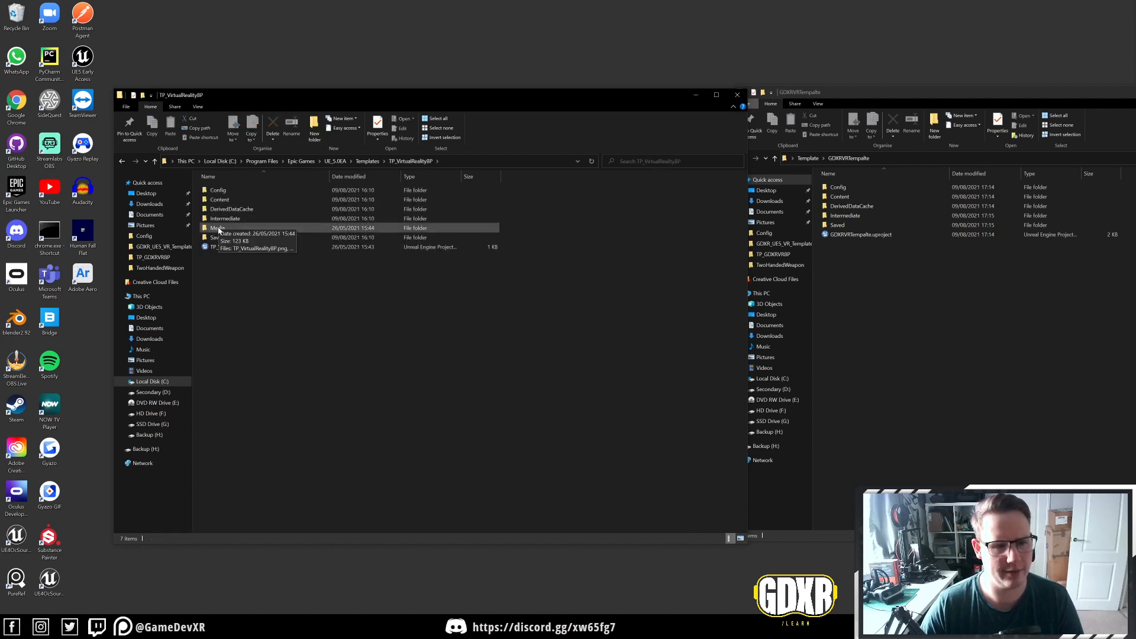
{"action": "double_click", "coordinate": [225, 230]}
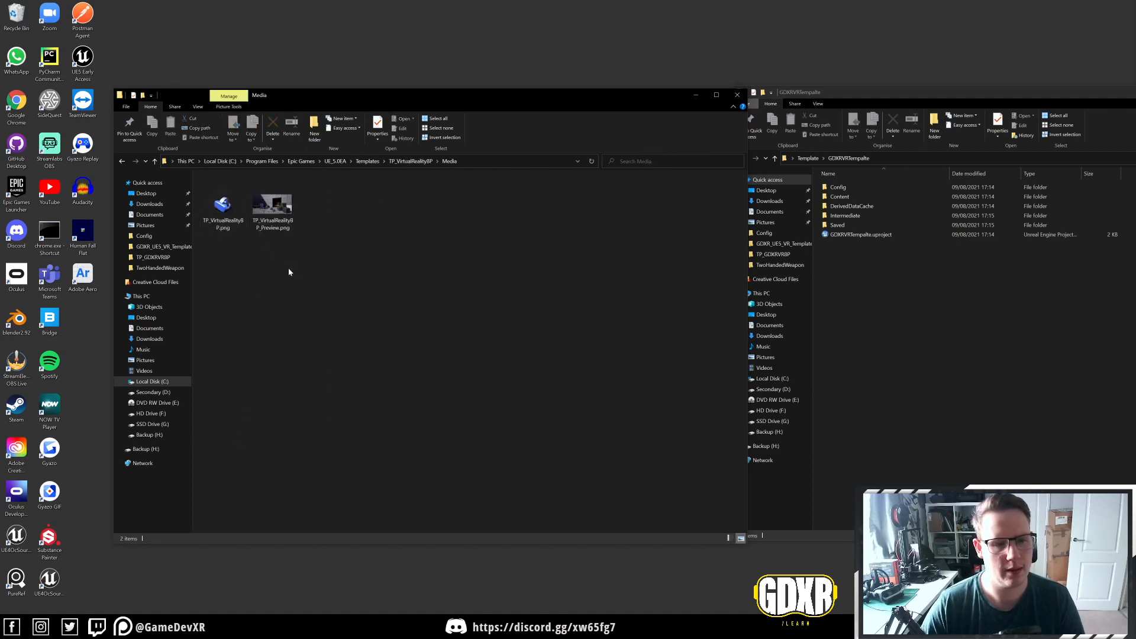
{"action": "left_click", "coordinate": [412, 161]}
{"action": "right_click", "coordinate": [220, 230]}
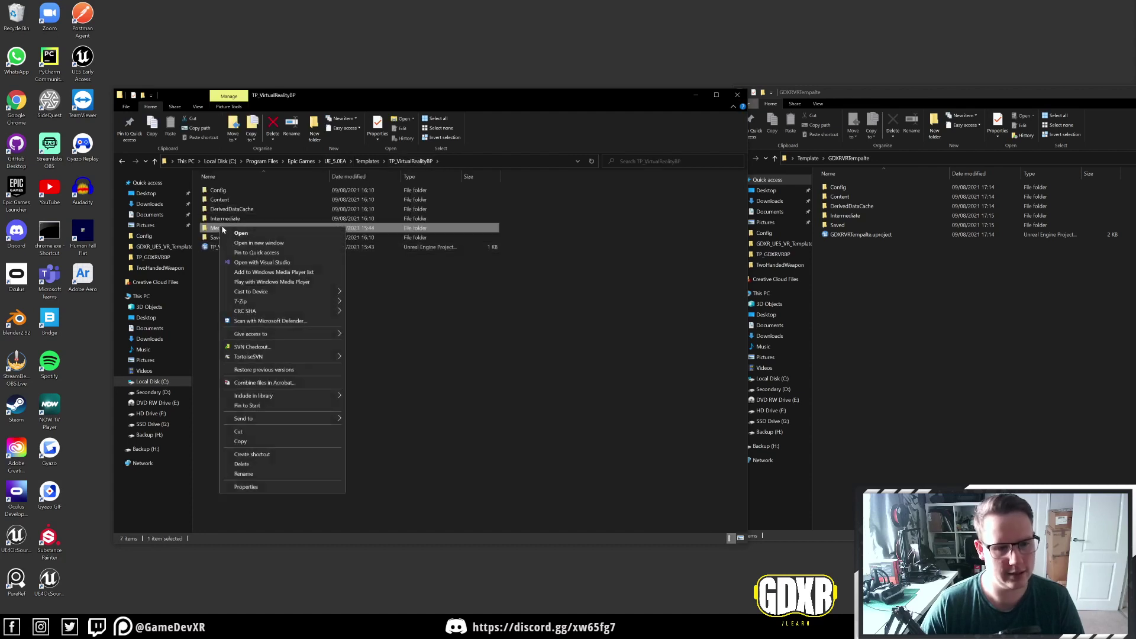
{"action": "left_click", "coordinate": [255, 443]}
Step: Paste the Media folder into TP_VirtualRealityTutorialBP
{"action": "left_click", "coordinate": [368, 160]}
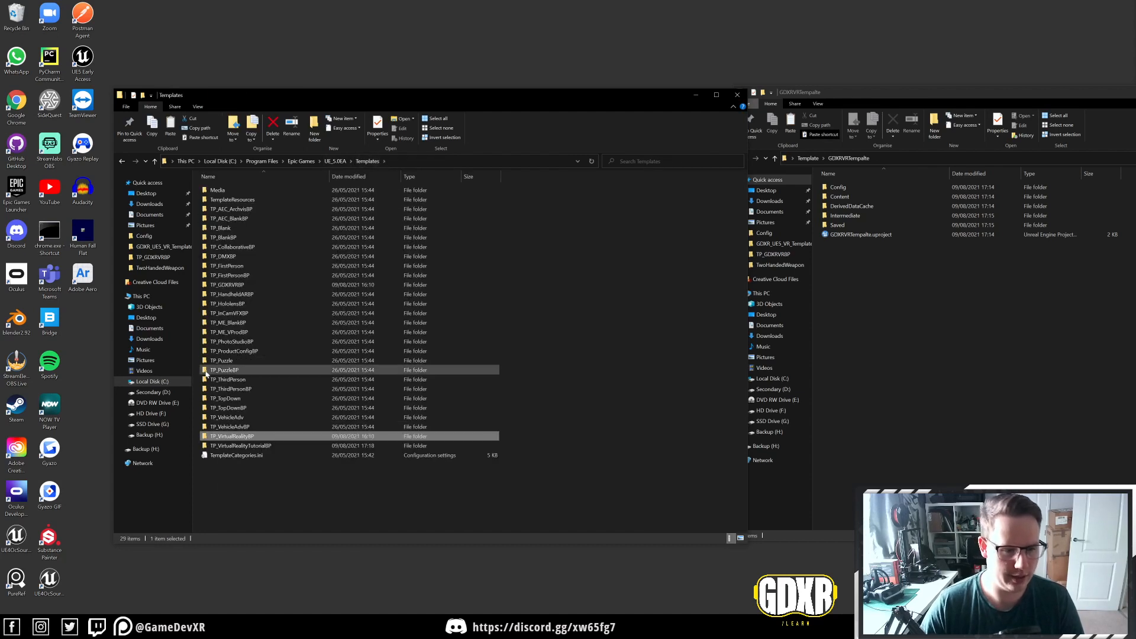
{"action": "double_click", "coordinate": [233, 446]}
{"action": "right_click", "coordinate": [253, 299]}
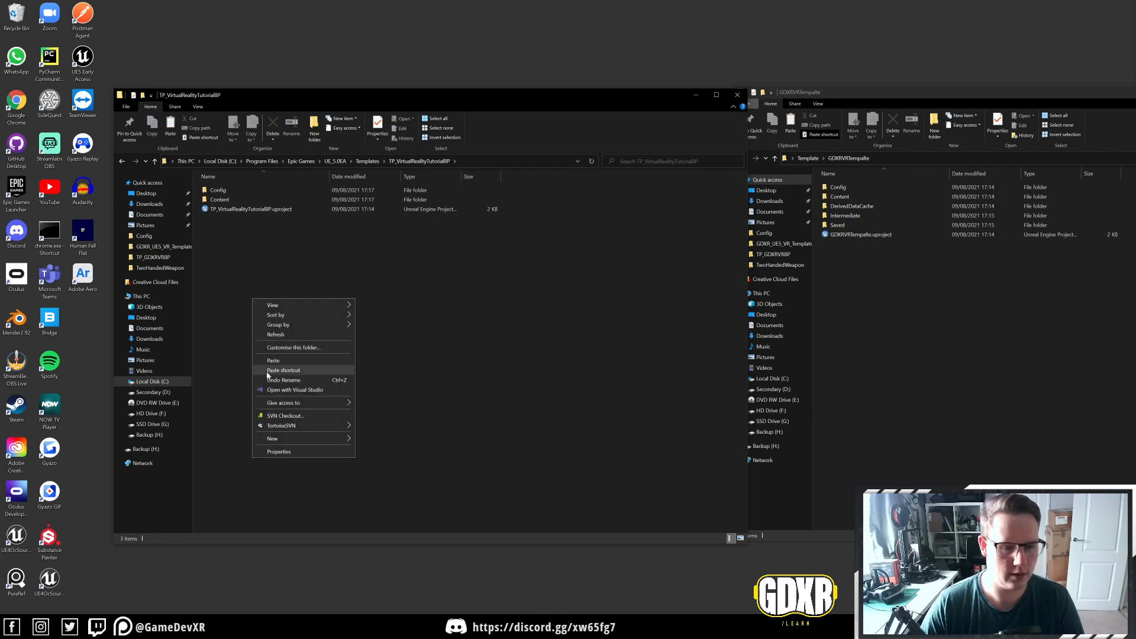
{"action": "left_click", "coordinate": [282, 360]}
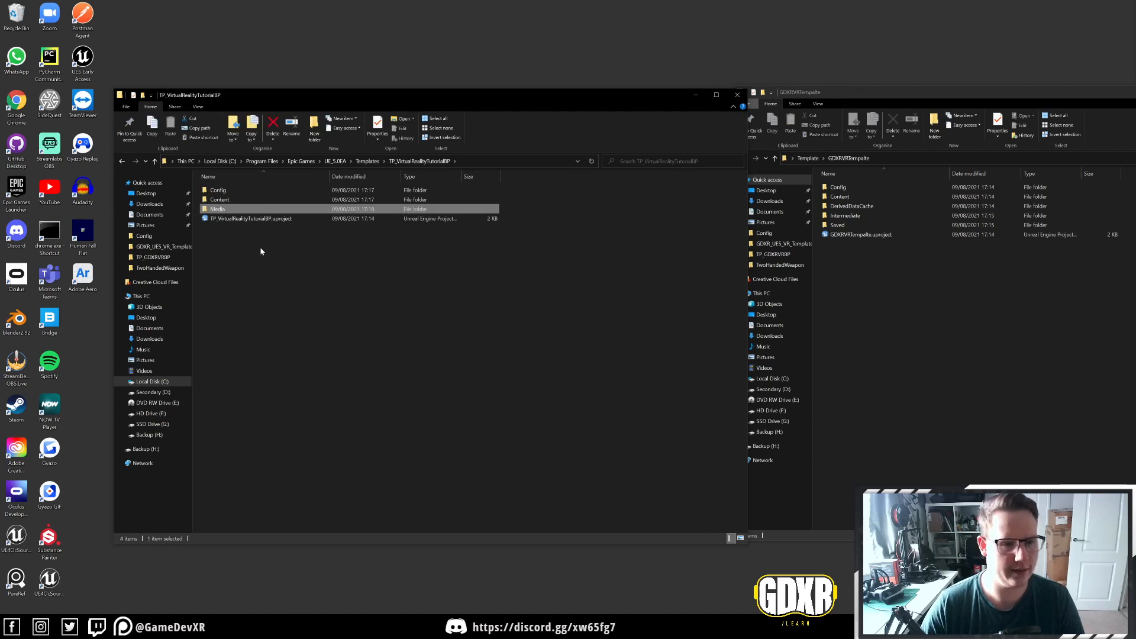
{"action": "left_click", "coordinate": [363, 161]}
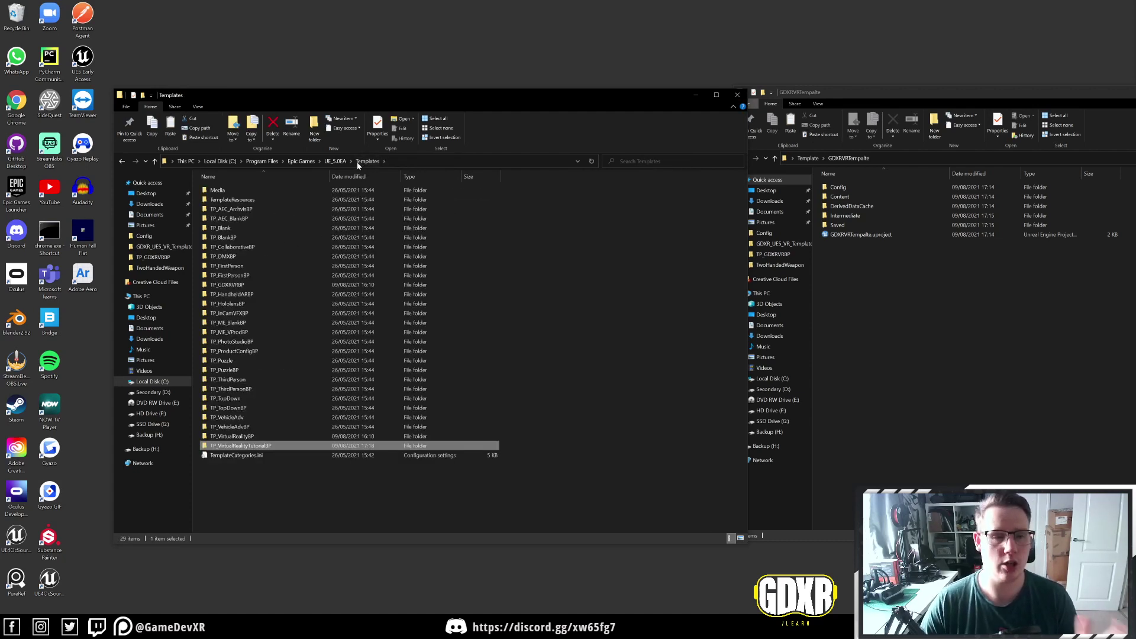
Step: Copy TemplateDefs.ini from TP_VirtualRealityBP's Config folder
{"action": "left_click", "coordinate": [255, 437]}
{"action": "double_click", "coordinate": [255, 437]}
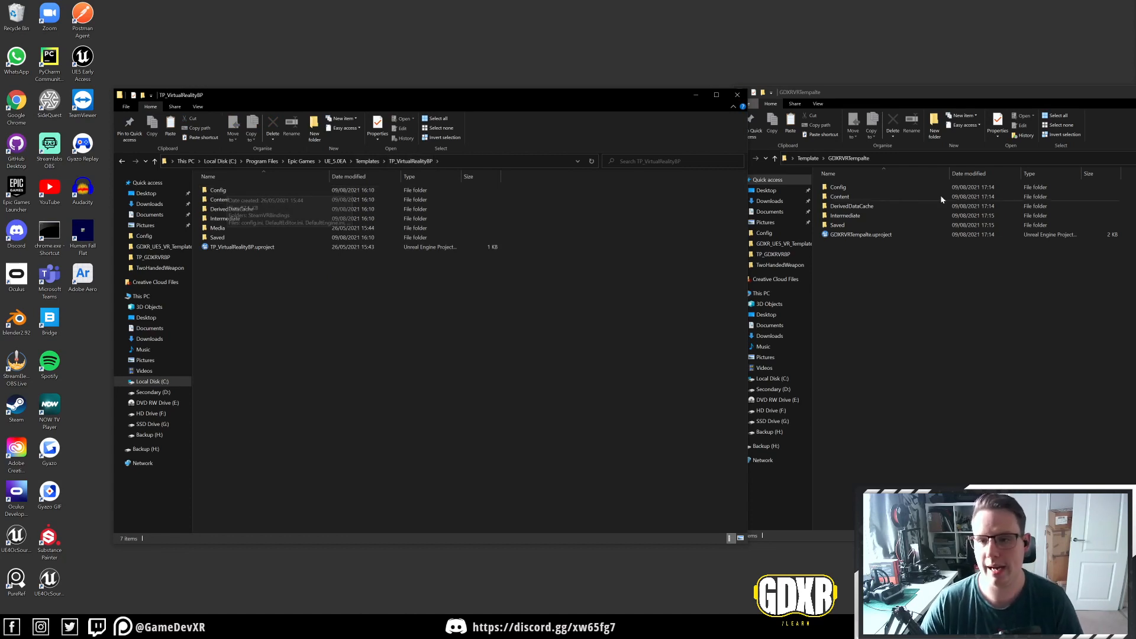
{"action": "double_click", "coordinate": [272, 189]}
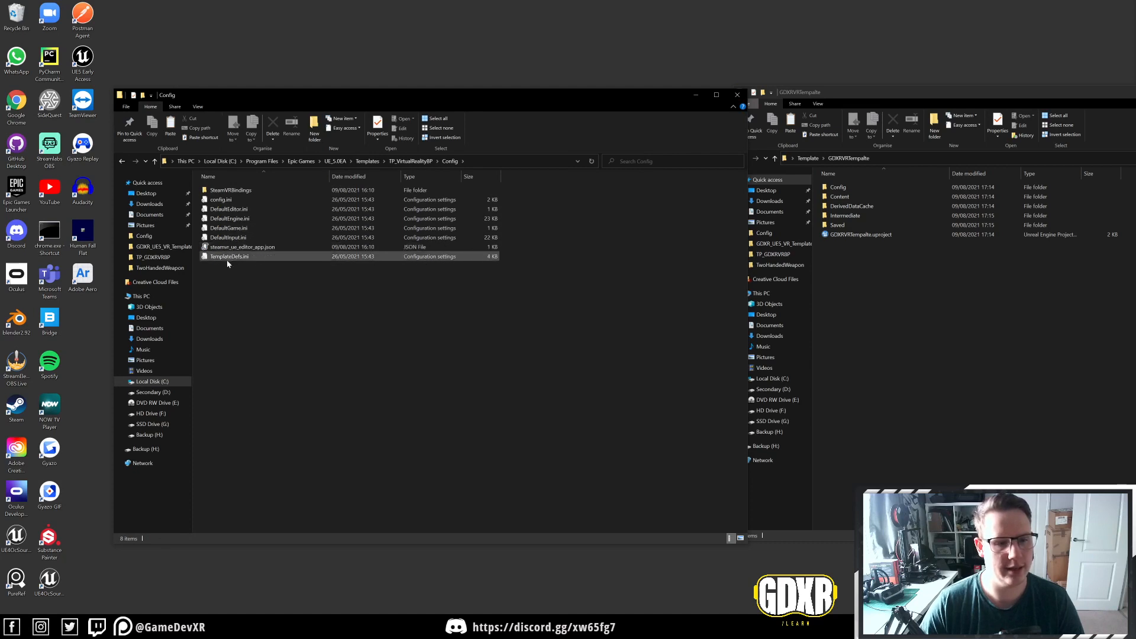
{"action": "mouse_move", "coordinate": [230, 256]}
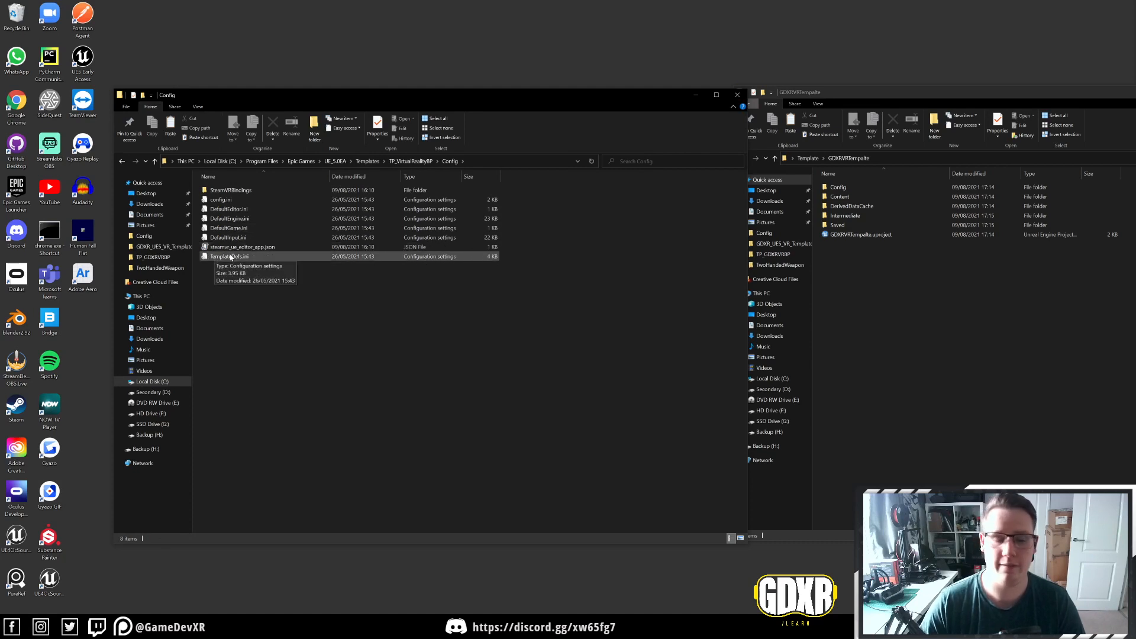
{"action": "left_click", "coordinate": [250, 262]}
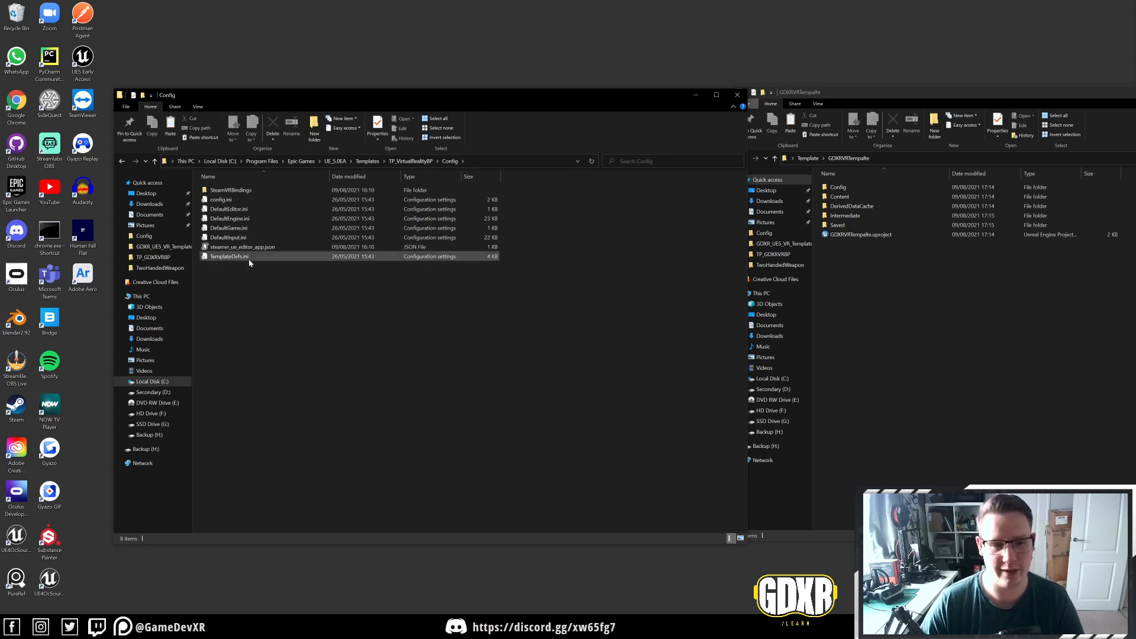
{"action": "right_click", "coordinate": [236, 258]}
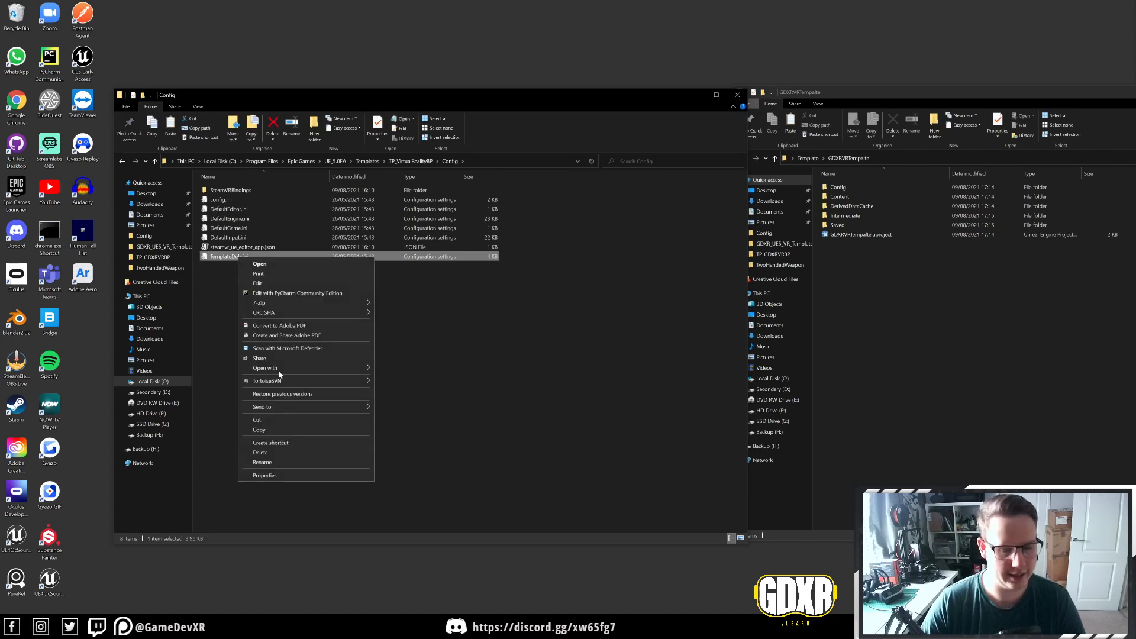
{"action": "left_click", "coordinate": [260, 430]}
{"action": "left_click", "coordinate": [412, 162]}
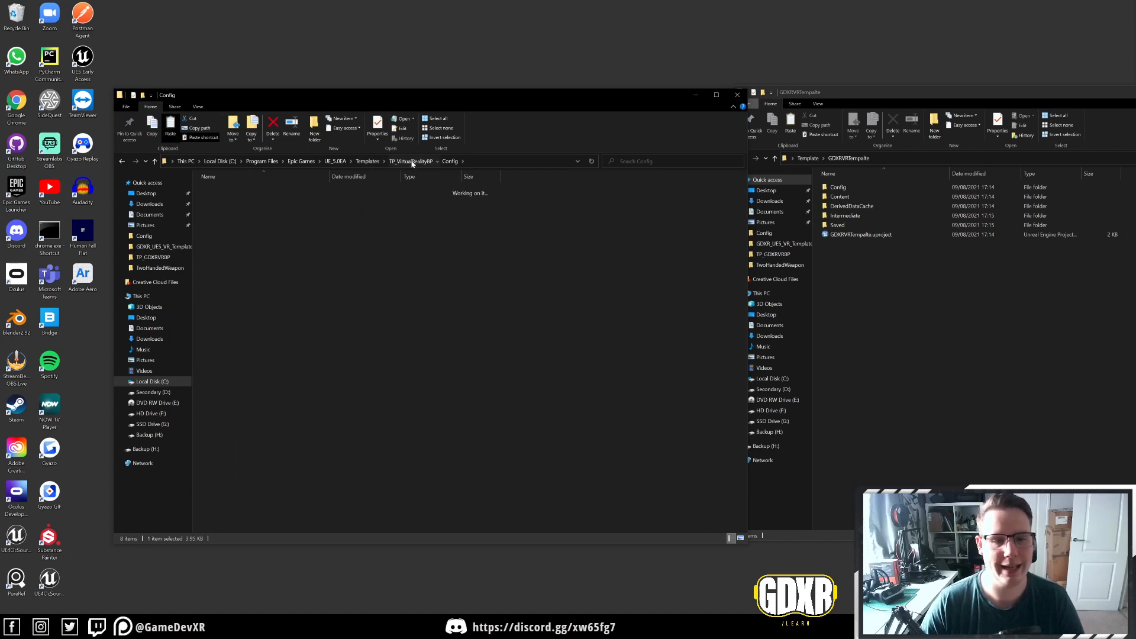
{"action": "left_click", "coordinate": [367, 161]}
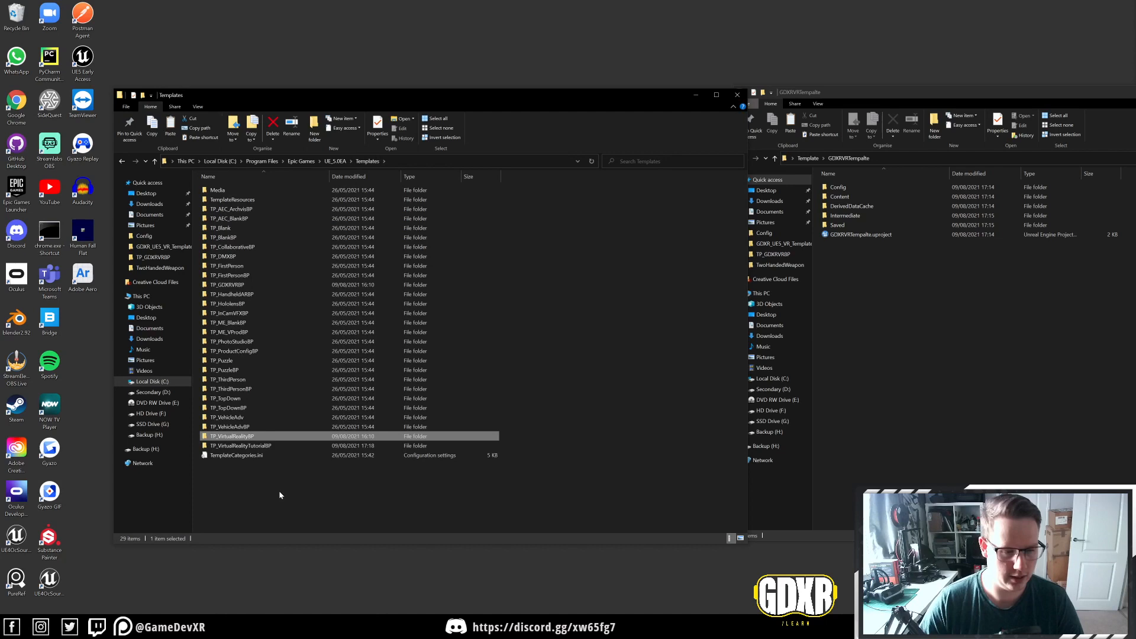
Step: Paste TemplateDefs.ini into TP_VirtualRealityTutorialBP's Config folder
{"action": "left_click", "coordinate": [257, 446]}
{"action": "double_click", "coordinate": [257, 446]}
{"action": "right_click", "coordinate": [233, 234]}
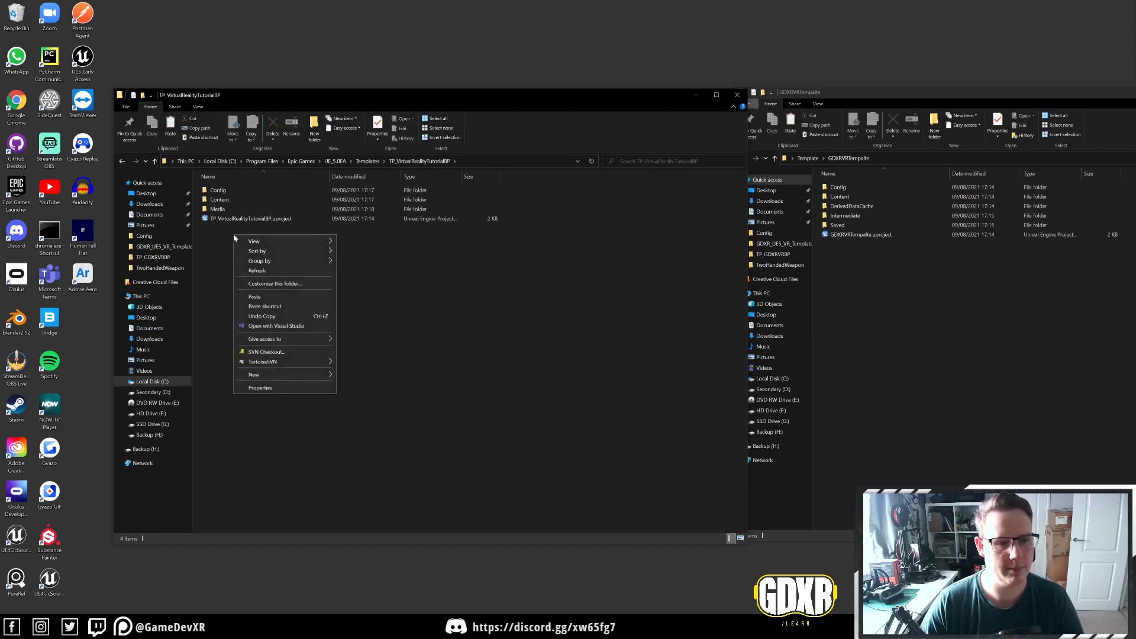
{"action": "left_click", "coordinate": [231, 189]}
{"action": "double_click", "coordinate": [231, 189]}
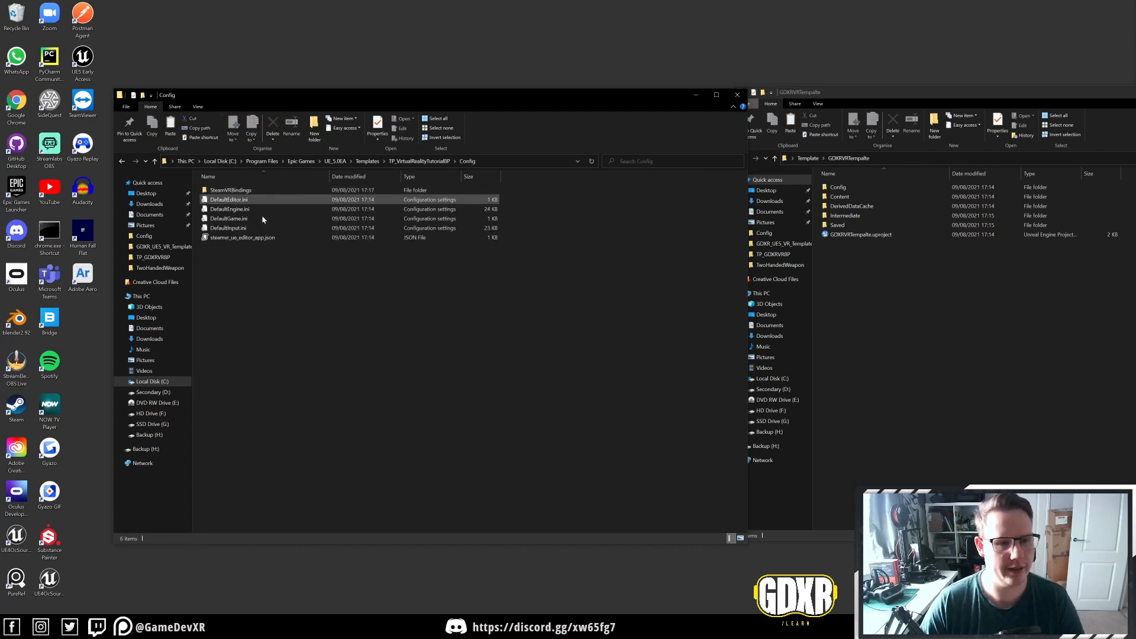
{"action": "right_click", "coordinate": [265, 290]}
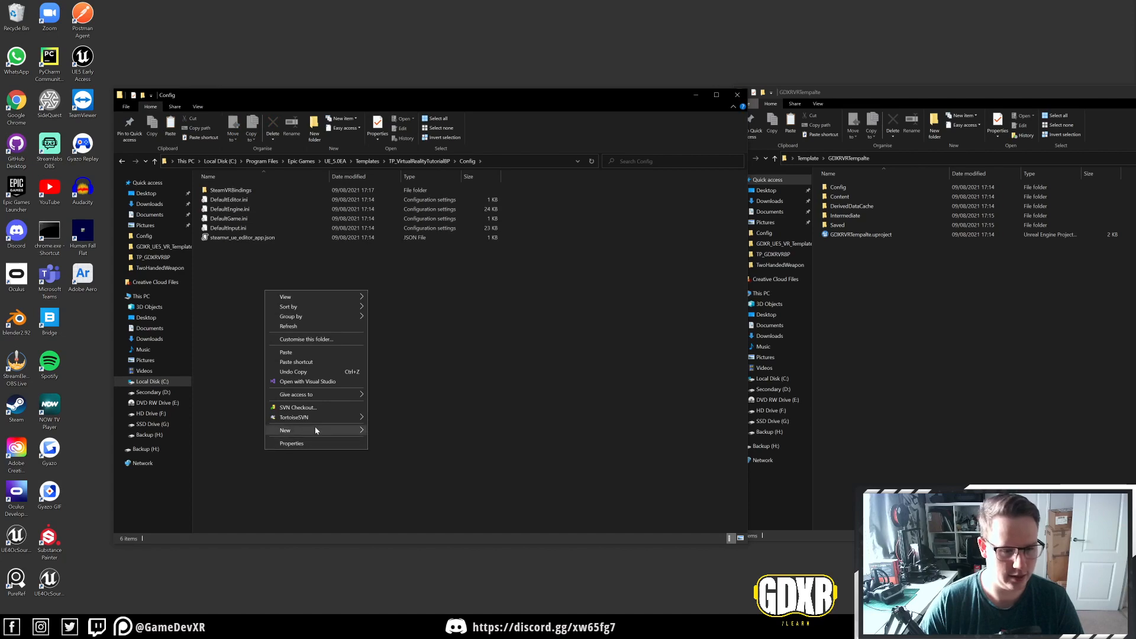
{"action": "left_click", "coordinate": [293, 353]}
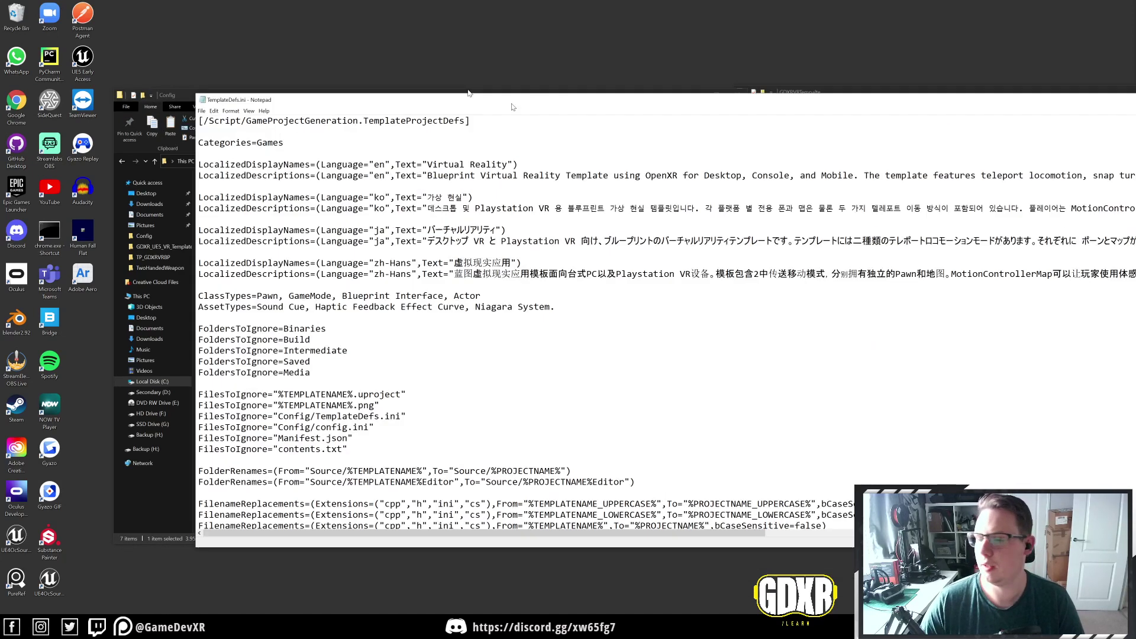
Step: Change the English LocalizedDisplayNames text to "Virtual Reality Tutorial"
{"action": "left_click_drag", "start_coordinate": [518, 109], "coordinate": [349, 50]}
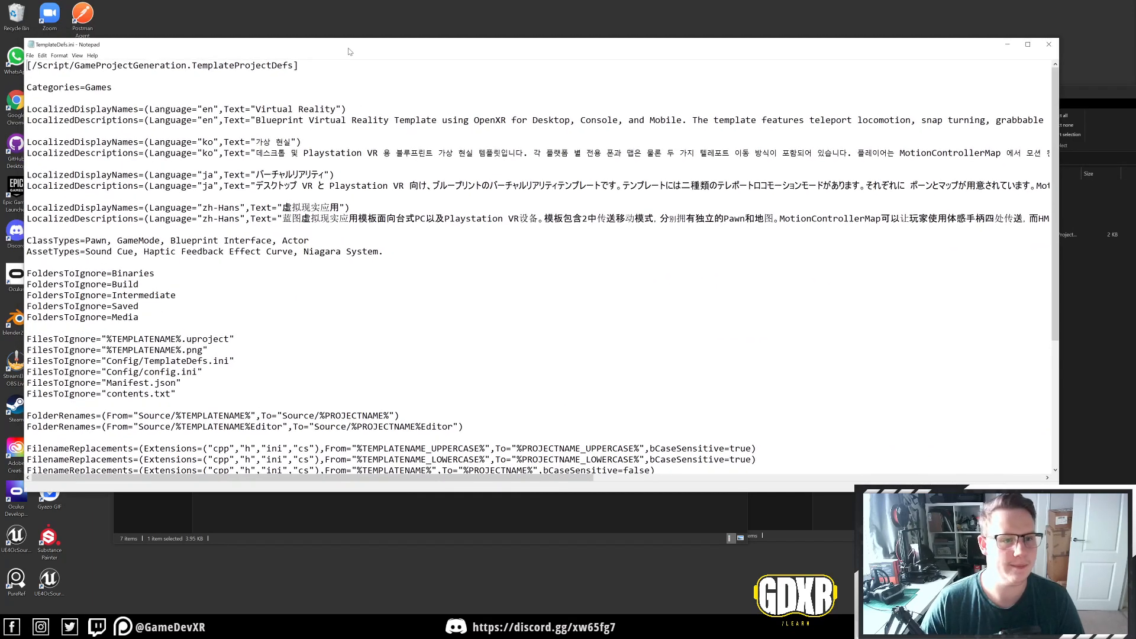
{"action": "scroll", "coordinate": [533, 266], "scroll_direction": "down", "scroll_amount": 2}
{"action": "scroll", "coordinate": [532, 266], "scroll_direction": "up", "scroll_amount": 2}
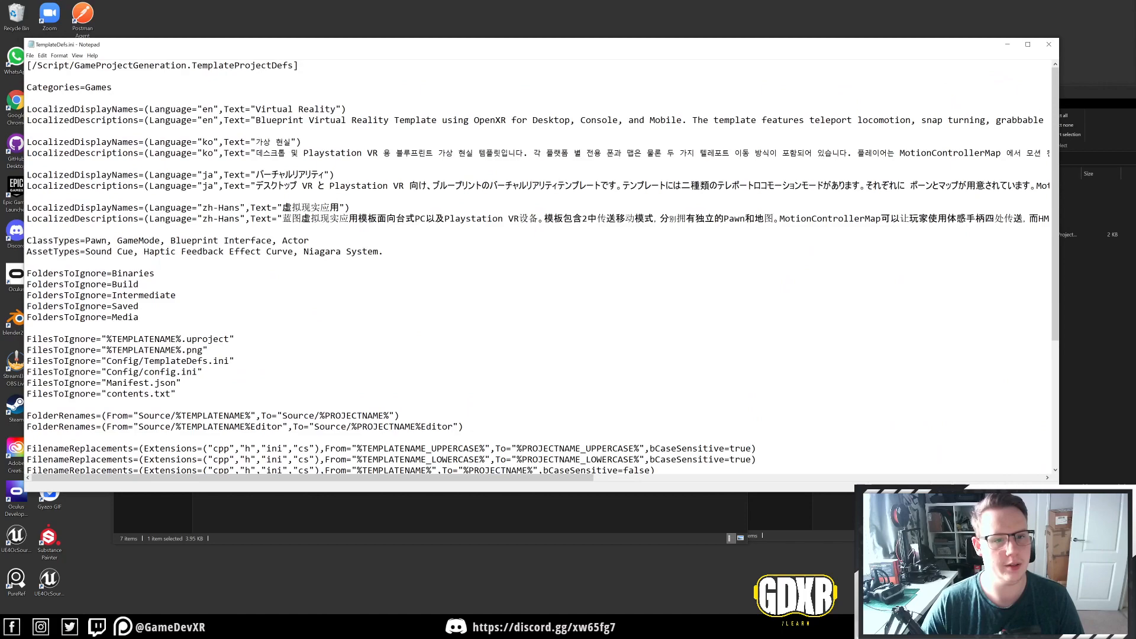
{"action": "left_click_drag", "start_coordinate": [338, 109], "coordinate": [251, 110]}
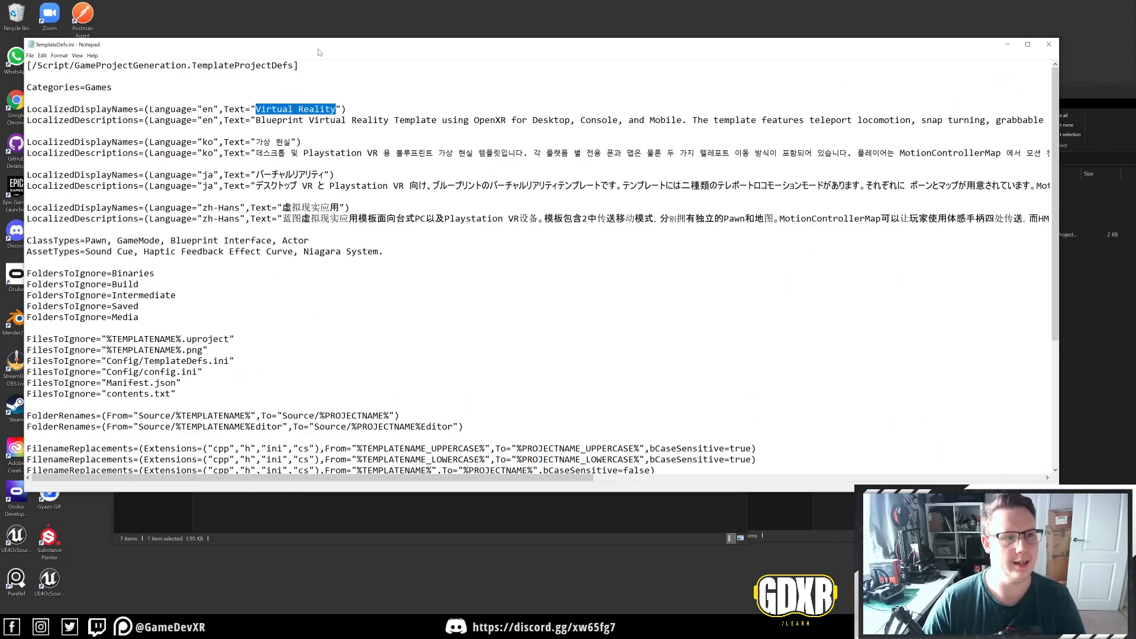
{"action": "left_click_drag", "start_coordinate": [318, 52], "coordinate": [817, 75]}
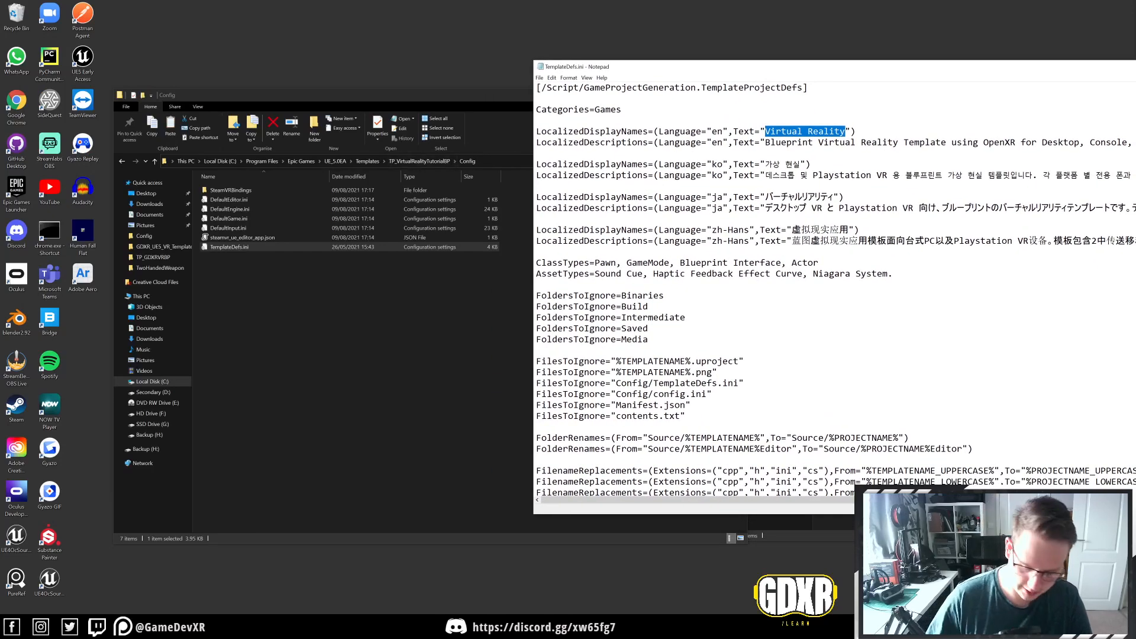
{"action": "key", "text": "Right"}
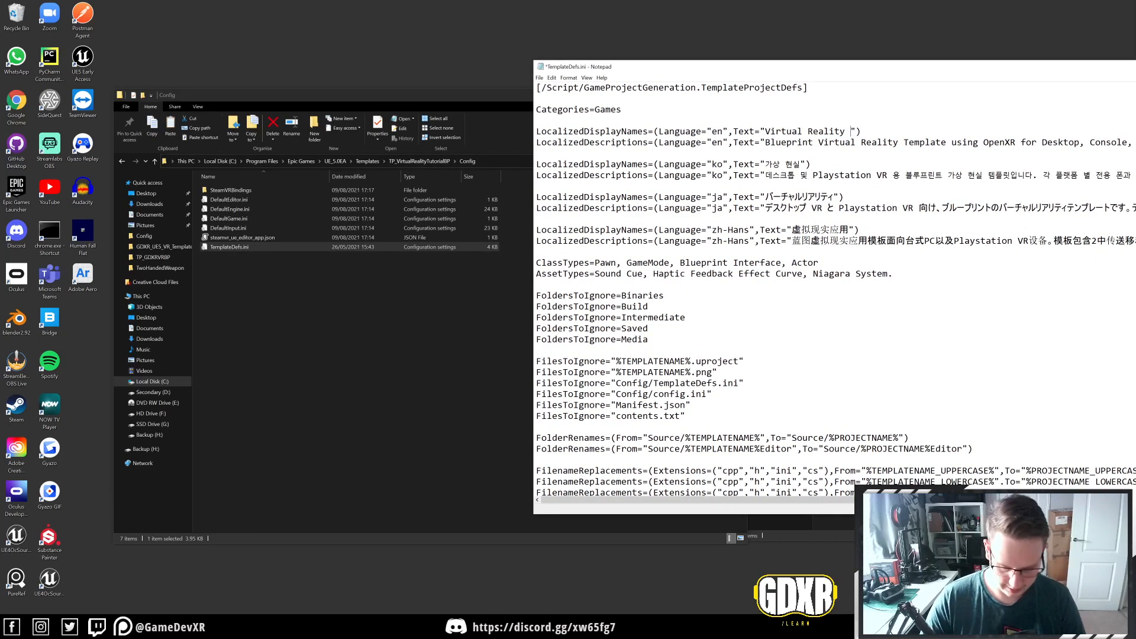
{"action": "type", "text": "Tuto"}
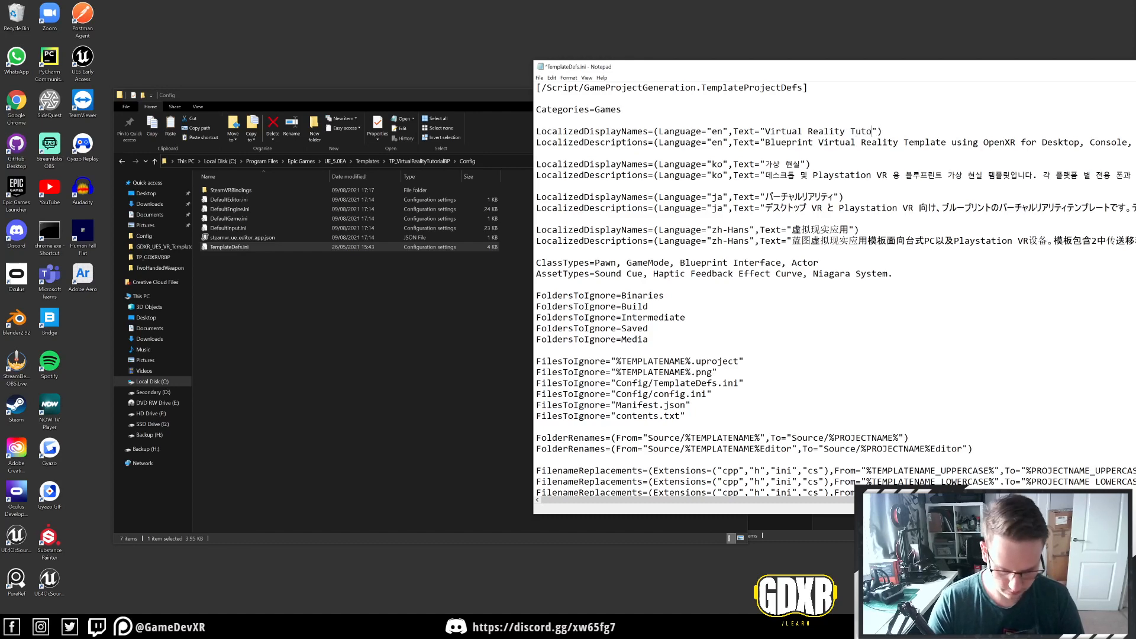
{"action": "type", "text": "rial"}
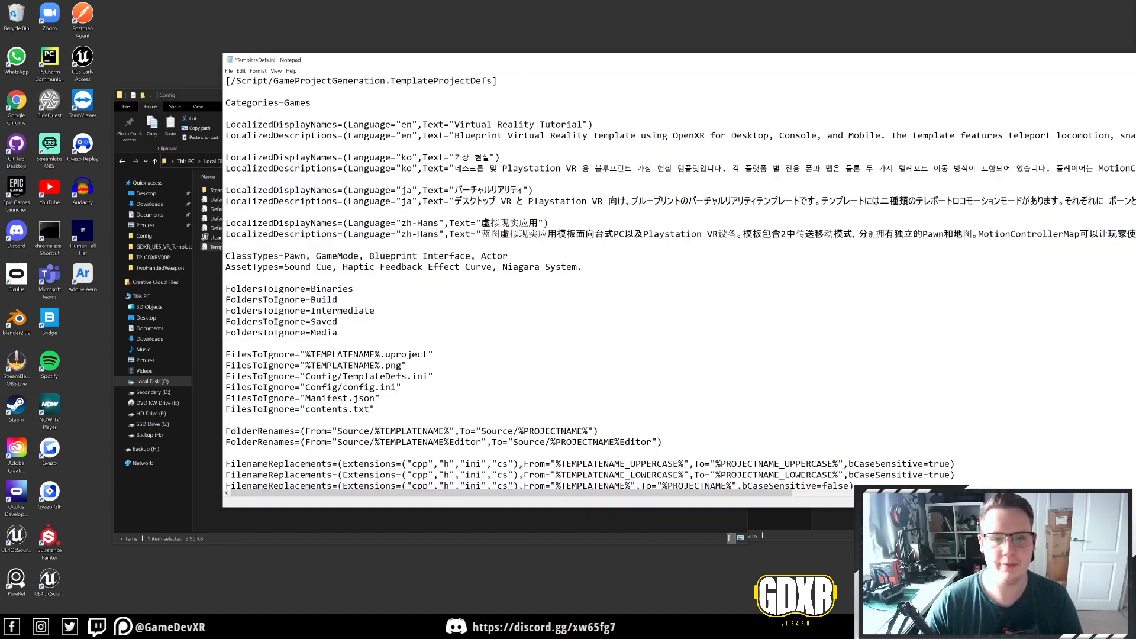
Step: Extend the English description to "Blueprint Virtual Reality Template FOR GDXR TUTORIAL"
{"action": "left_click_drag", "start_coordinate": [843, 62], "coordinate": [662, 66]}
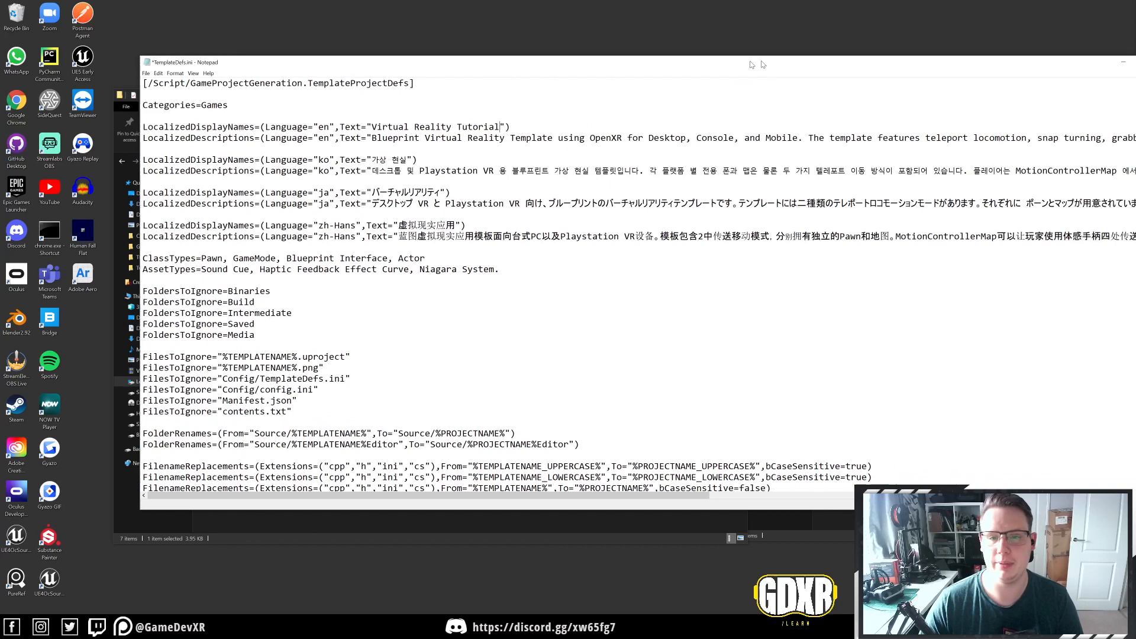
{"action": "scroll", "coordinate": [559, 311], "scroll_direction": "right", "scroll_amount": 10}
{"action": "scroll", "coordinate": [560, 311], "scroll_direction": "left", "scroll_amount": 10}
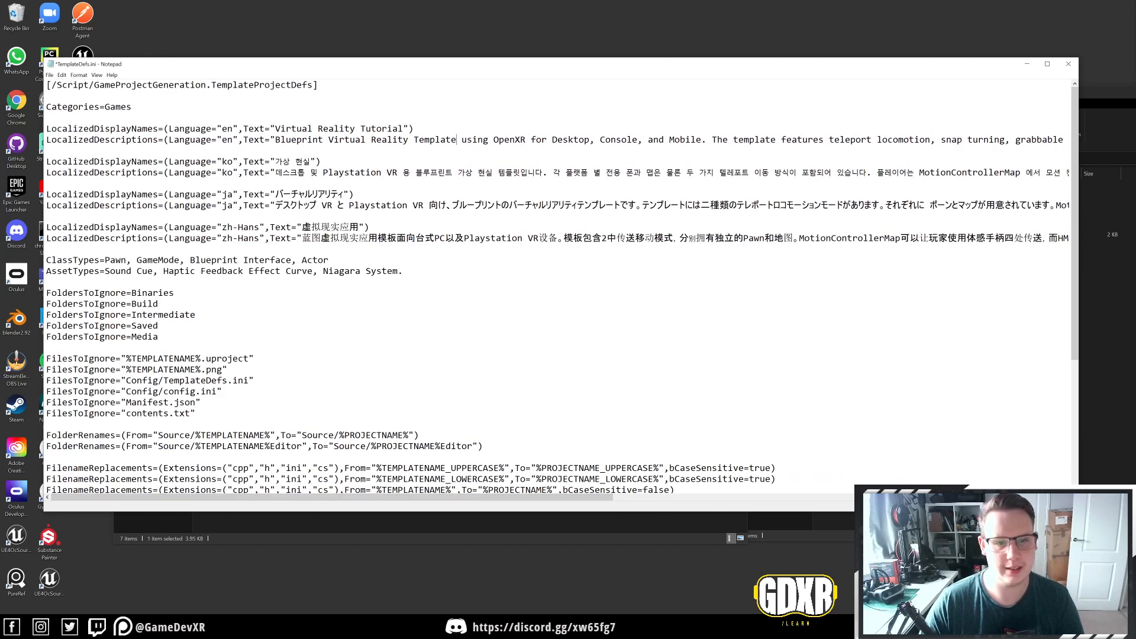
{"action": "type", "text": "F"}
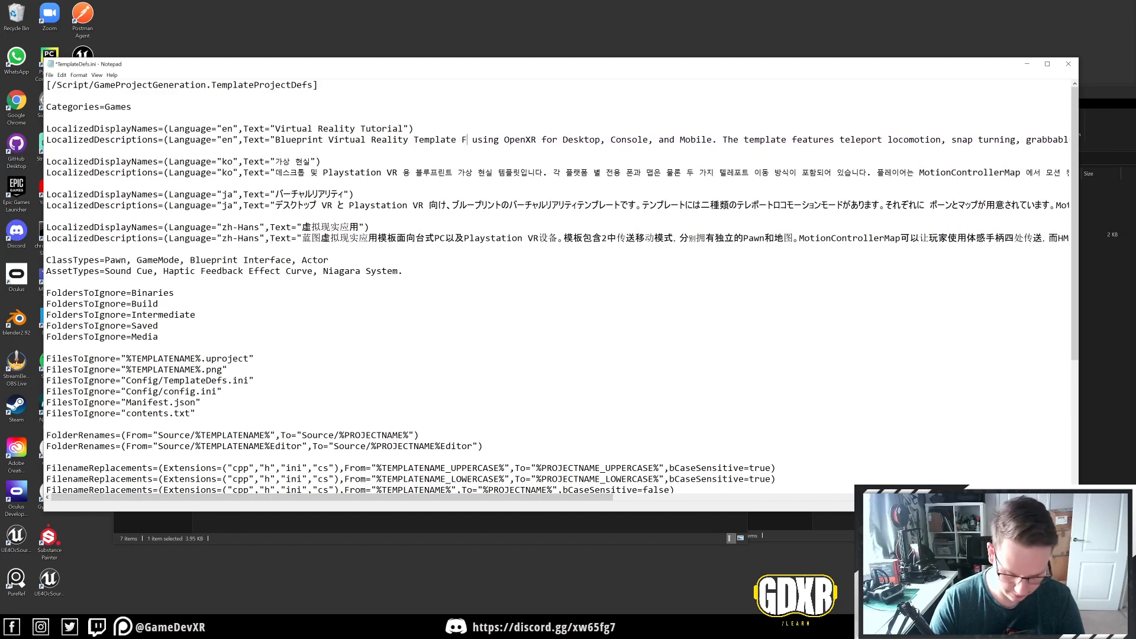
{"action": "type", "text": "OR GDXR"}
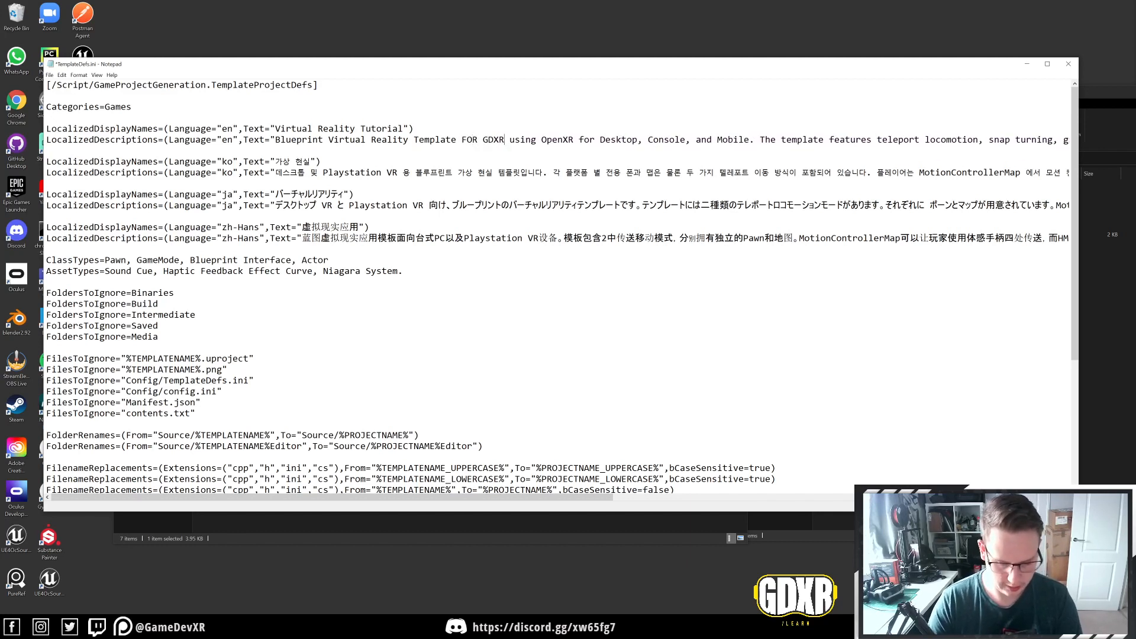
{"action": "type", "text": " TUTORIAL"}
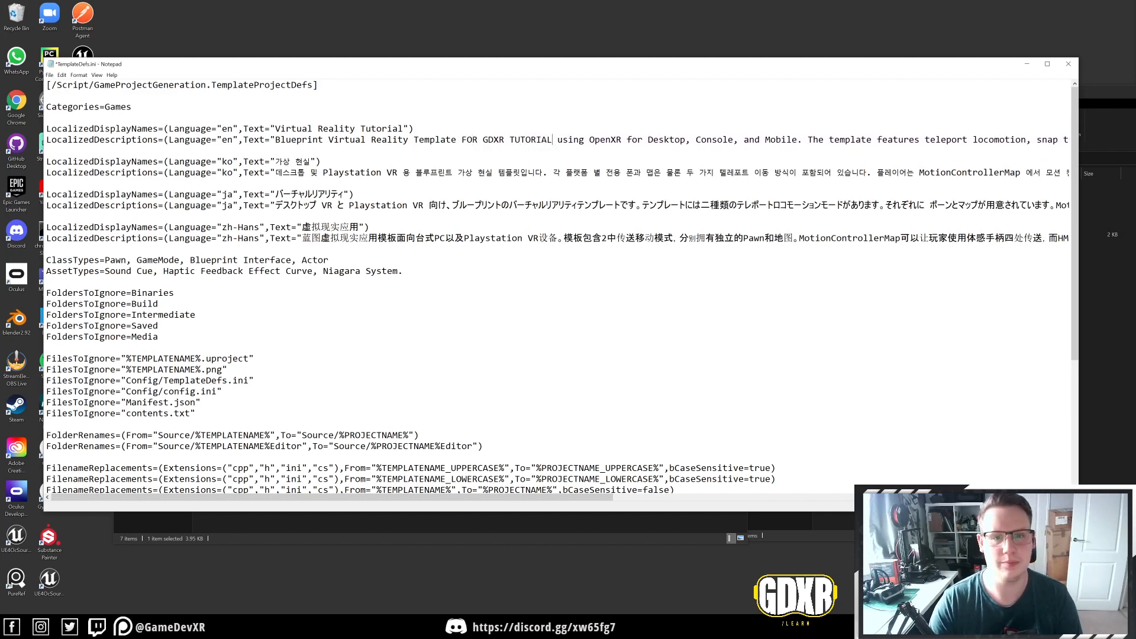
{"action": "mouse_move", "coordinate": [368, 67]}
{"action": "left_mouse_down"}
{"action": "mouse_move", "coordinate": [450, 42]}
{"action": "mouse_move", "coordinate": [581, 48]}
{"action": "left_mouse_up"}
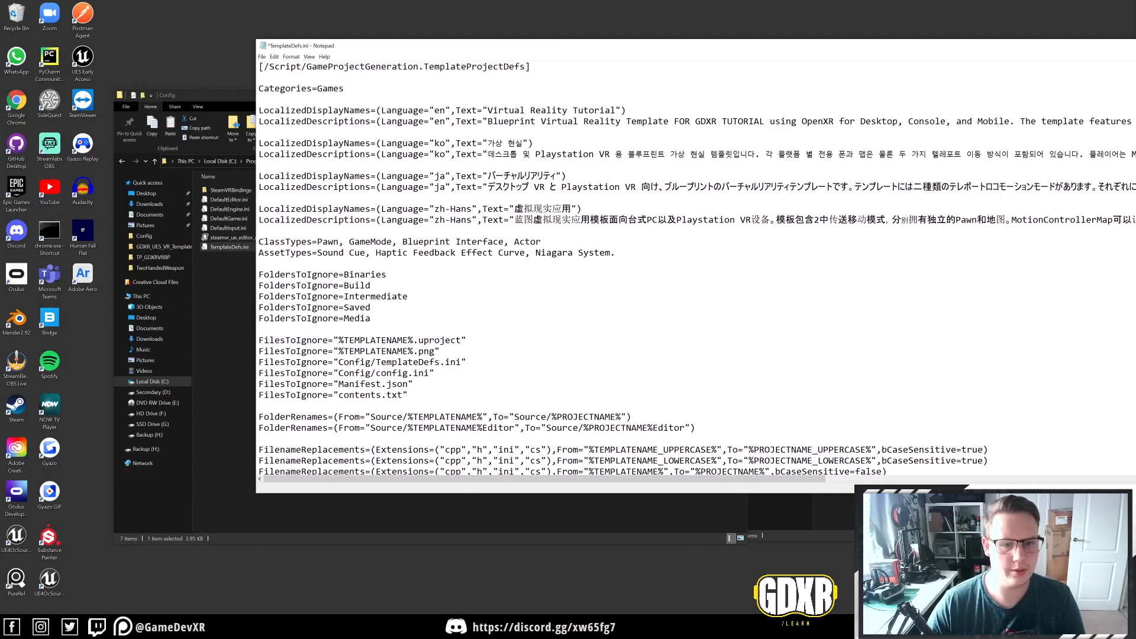
{"action": "scroll", "coordinate": [697, 267], "scroll_direction": "down", "scroll_amount": 1}
{"action": "scroll", "coordinate": [697, 267], "scroll_direction": "down", "scroll_amount": 3}
{"action": "scroll", "coordinate": [697, 266], "scroll_direction": "down", "scroll_amount": 1}
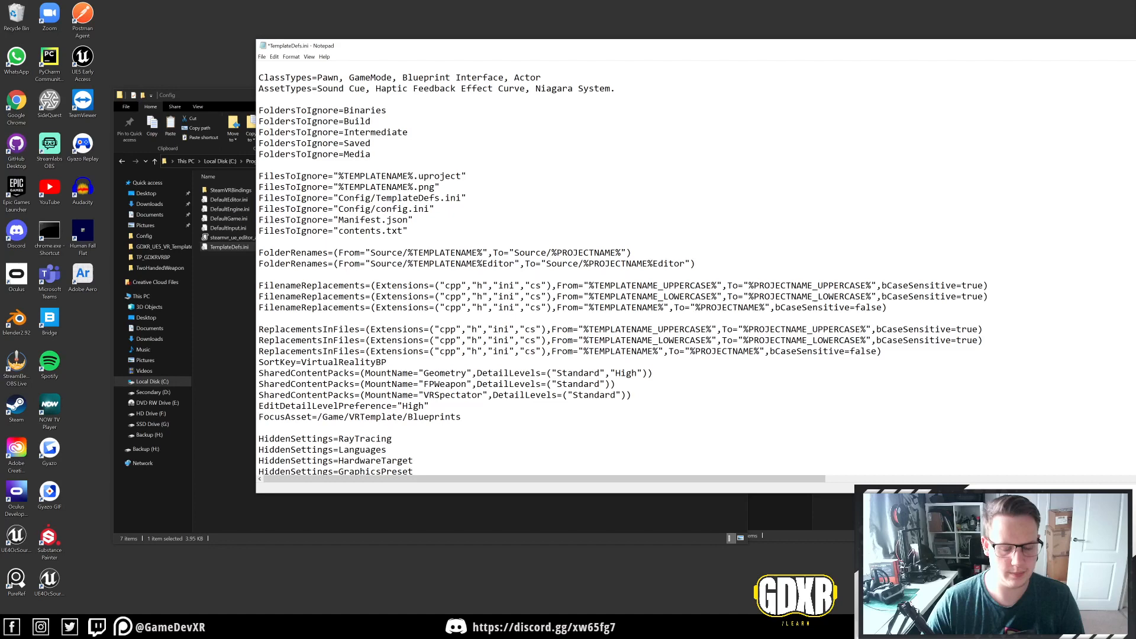
{"action": "scroll", "coordinate": [697, 266], "scroll_direction": "down", "scroll_amount": 1}
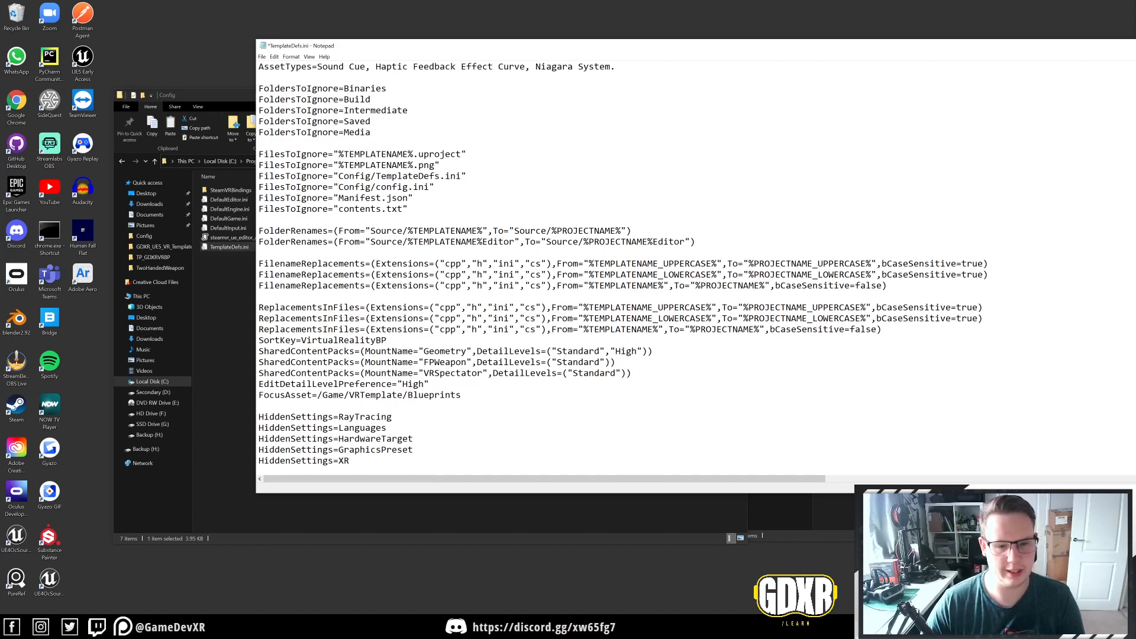
Step: Set SortKey to VITUALREALITYTUTORIALBP, save TemplateDefs.ini and close Notepad
{"action": "key", "text": "shift+Left"}
{"action": "key", "text": "shift+Left"}
{"action": "key", "text": "shift+Left"}
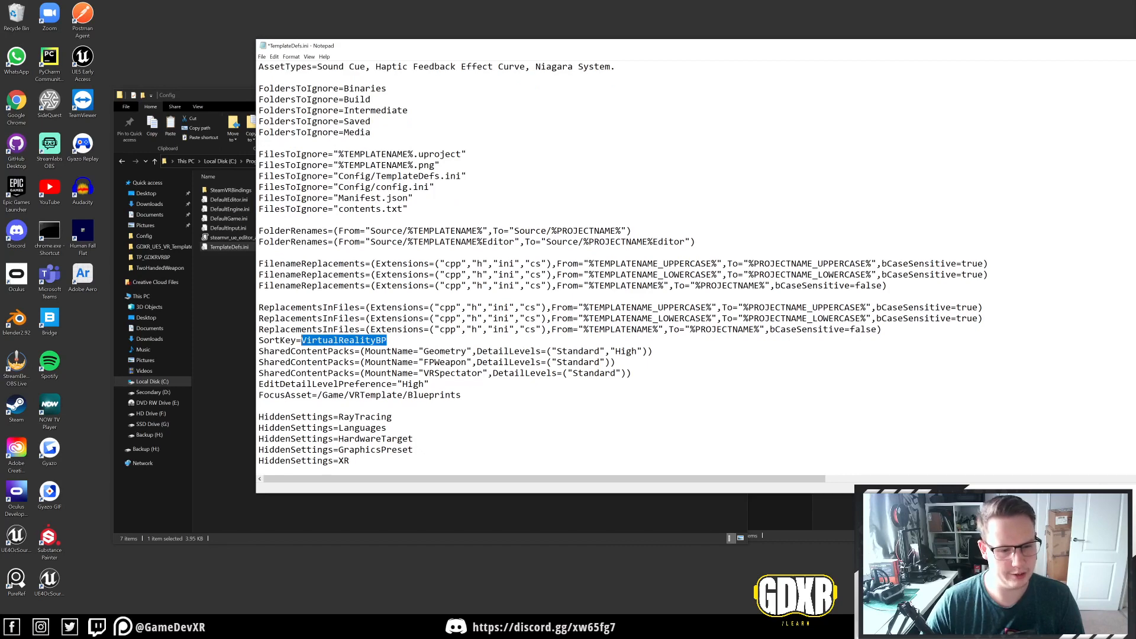
{"action": "type", "text": "V"}
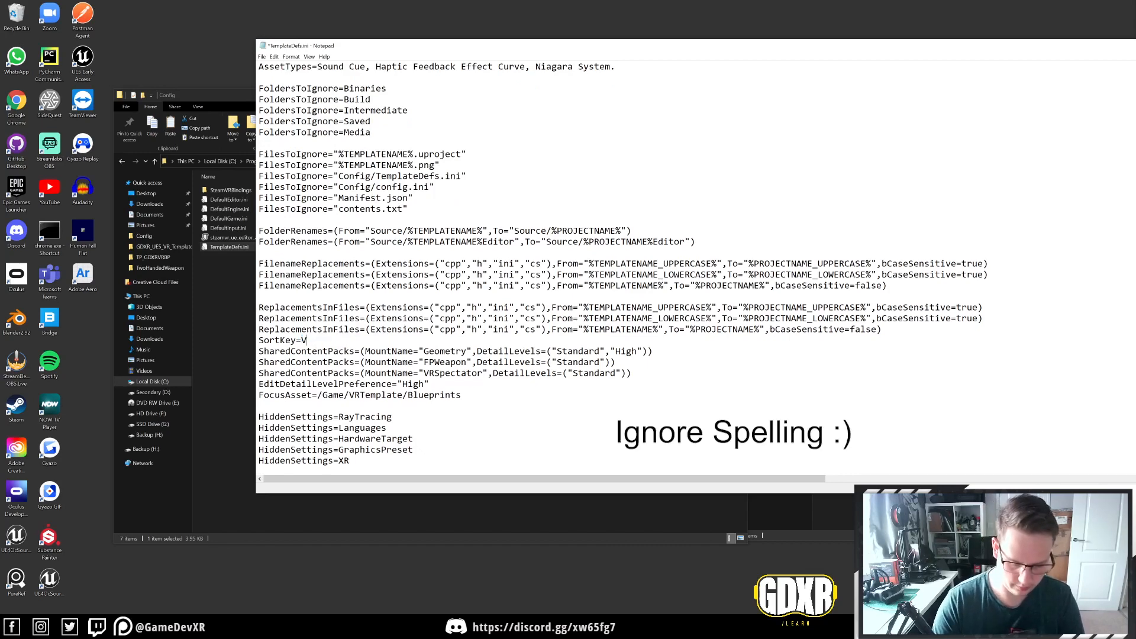
{"action": "type", "text": "ITUALREAL"}
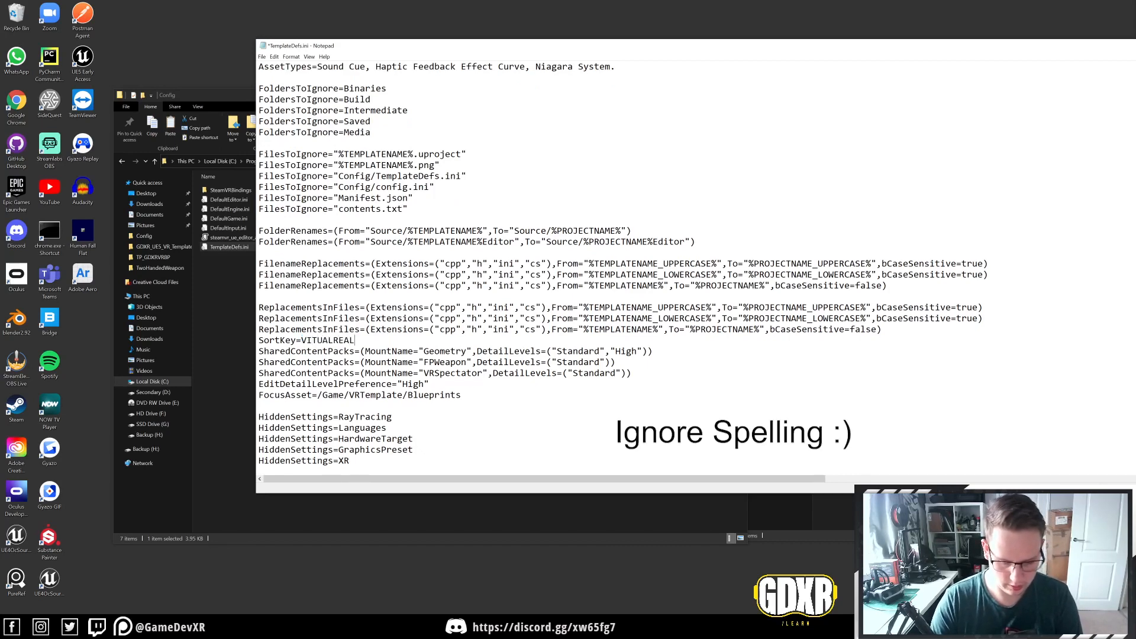
{"action": "type", "text": "ITYTUTOR"}
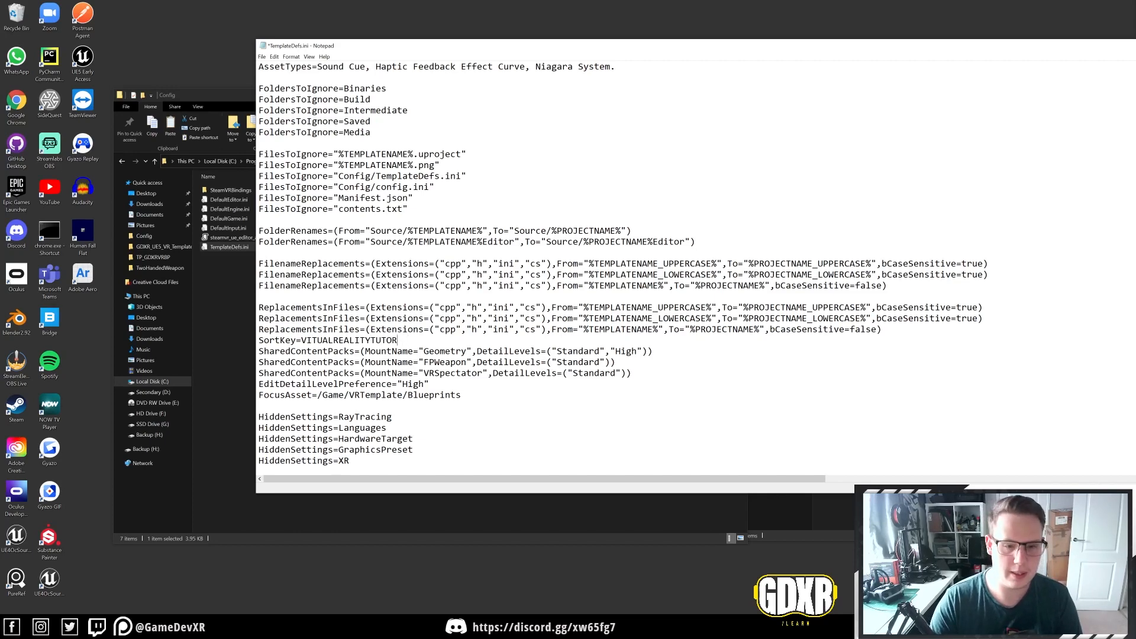
{"action": "type", "text": "IIALBP"}
{"action": "key", "text": "alt+f"}
{"action": "key", "text": "s"}
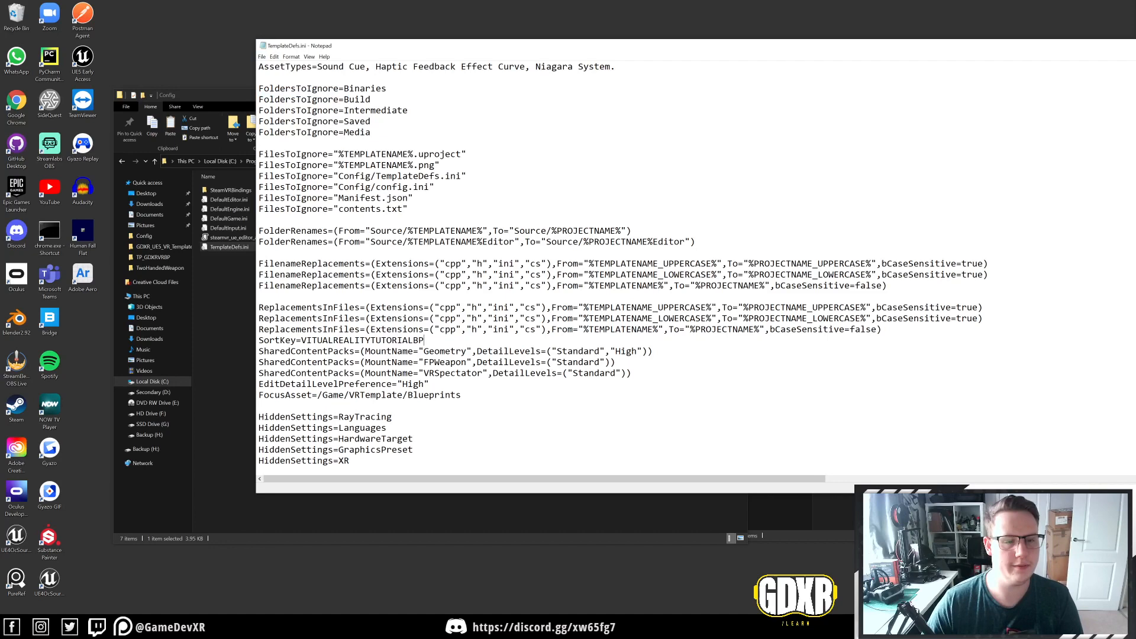
{"action": "left_click", "coordinate": [1082, 51]}
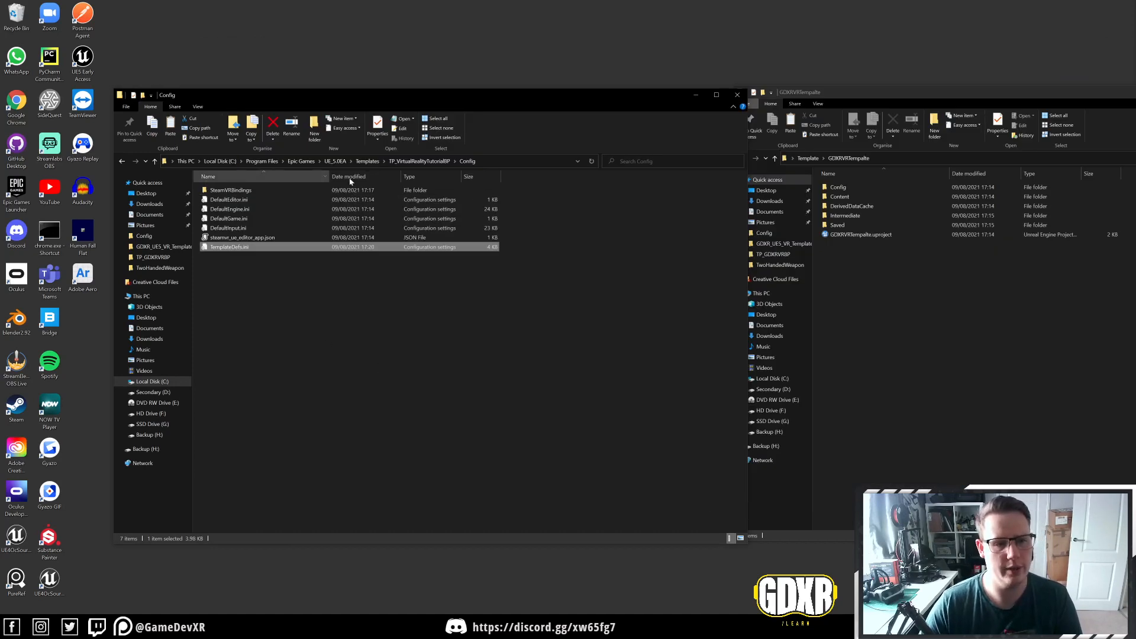
Step: Check the Virtual Reality Tutorial tile under Games against the original Virtual Reality template, then minimize the browser
{"action": "left_click", "coordinate": [416, 162]}
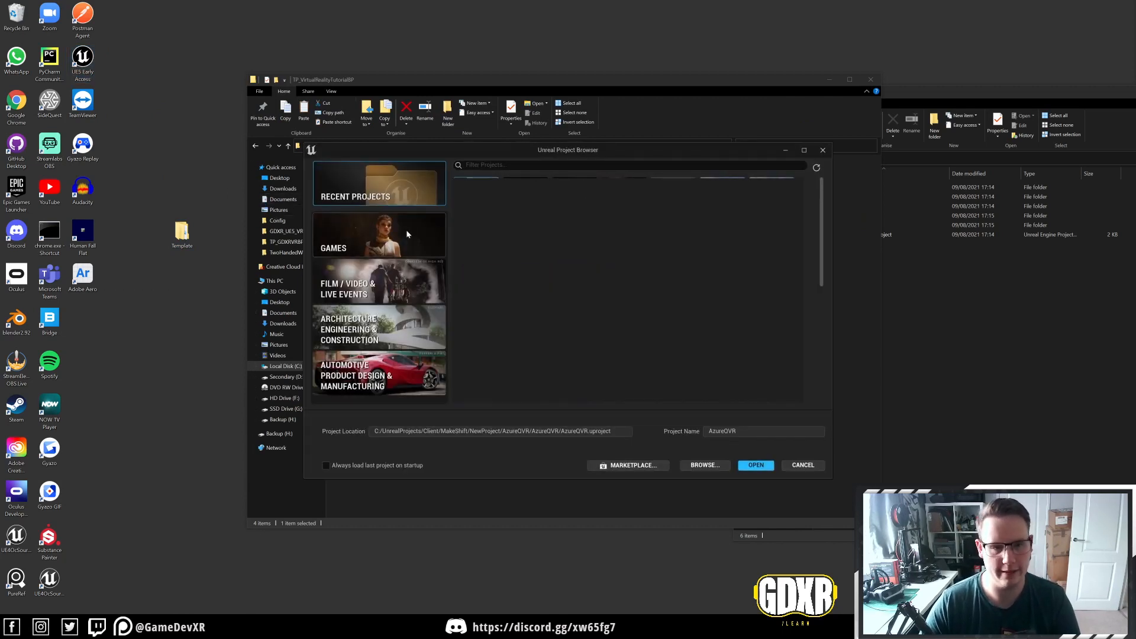
{"action": "left_click", "coordinate": [389, 227]}
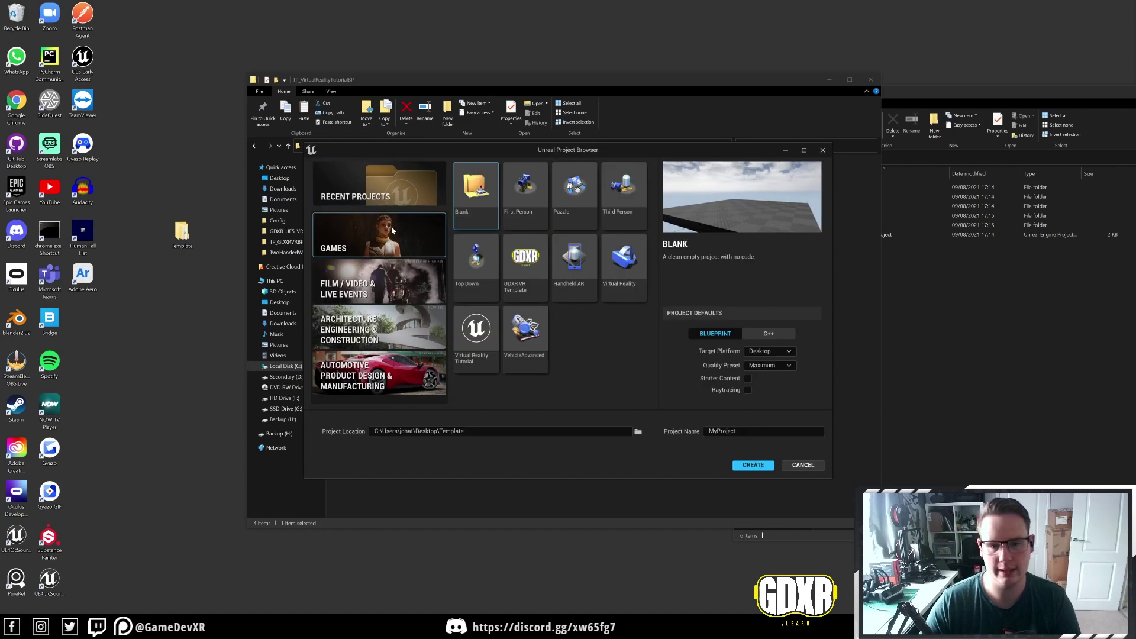
{"action": "left_click", "coordinate": [477, 366]}
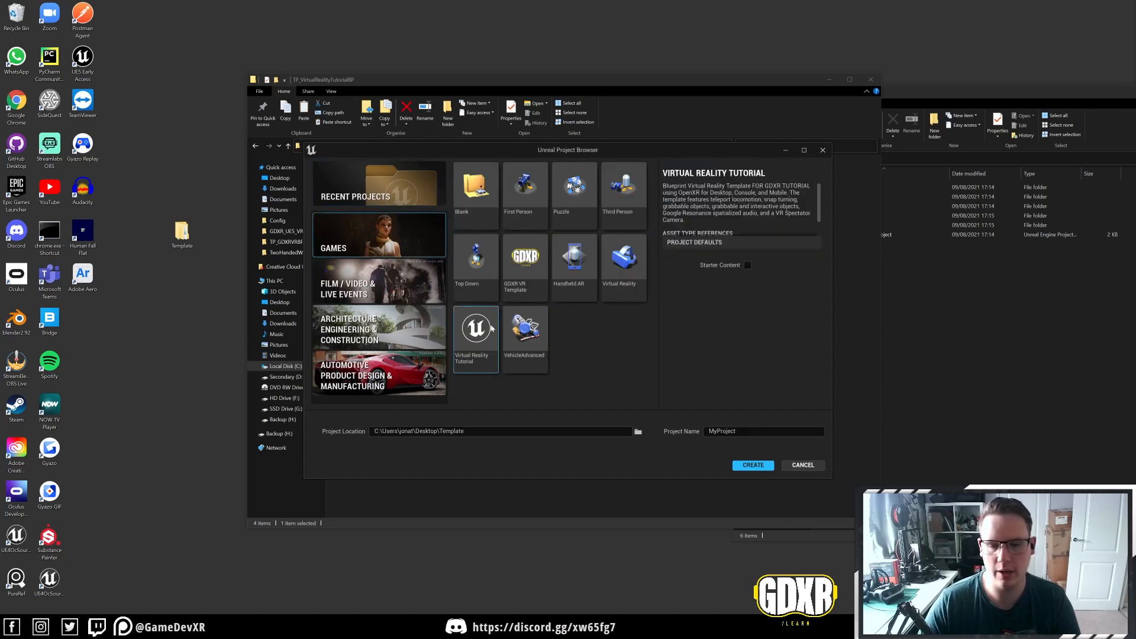
{"action": "left_click", "coordinate": [630, 261]}
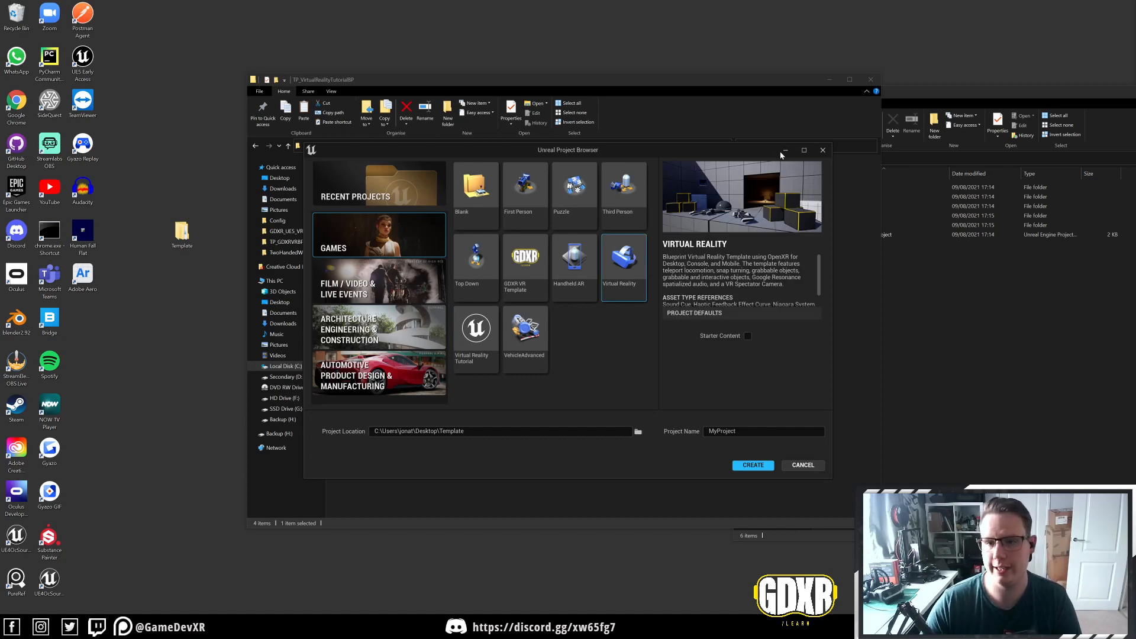
{"action": "left_click", "coordinate": [784, 152]}
{"action": "left_click", "coordinate": [400, 204]}
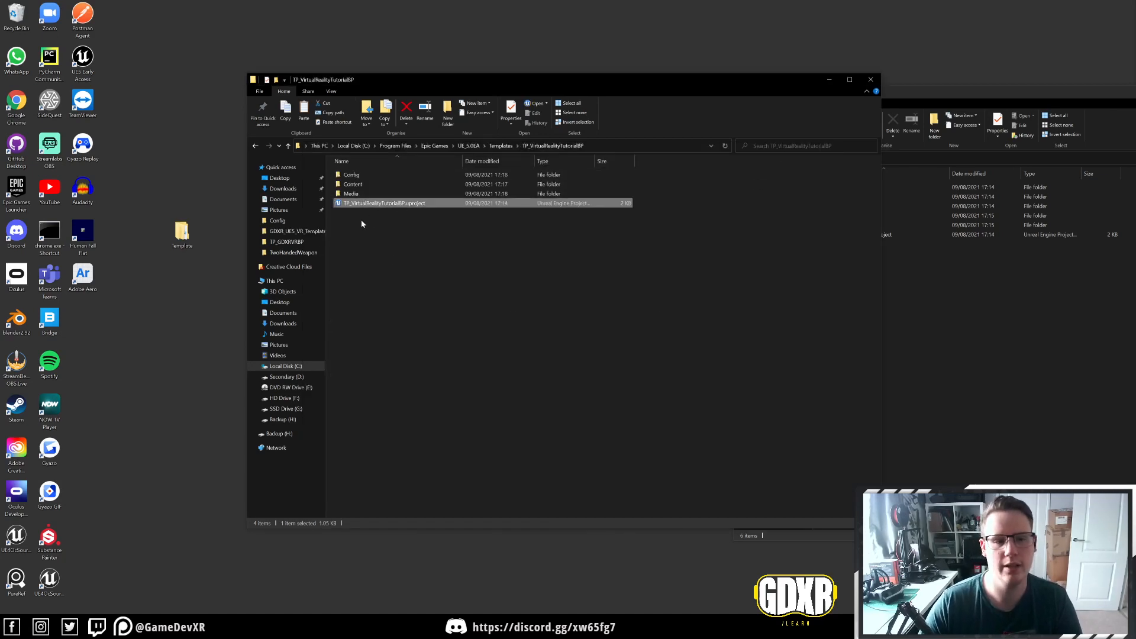
Step: Copy the TP_VirtualRealityTutorialBP project file name and go into the Media folder
{"action": "right_click", "coordinate": [396, 206]}
{"action": "left_click", "coordinate": [439, 395]}
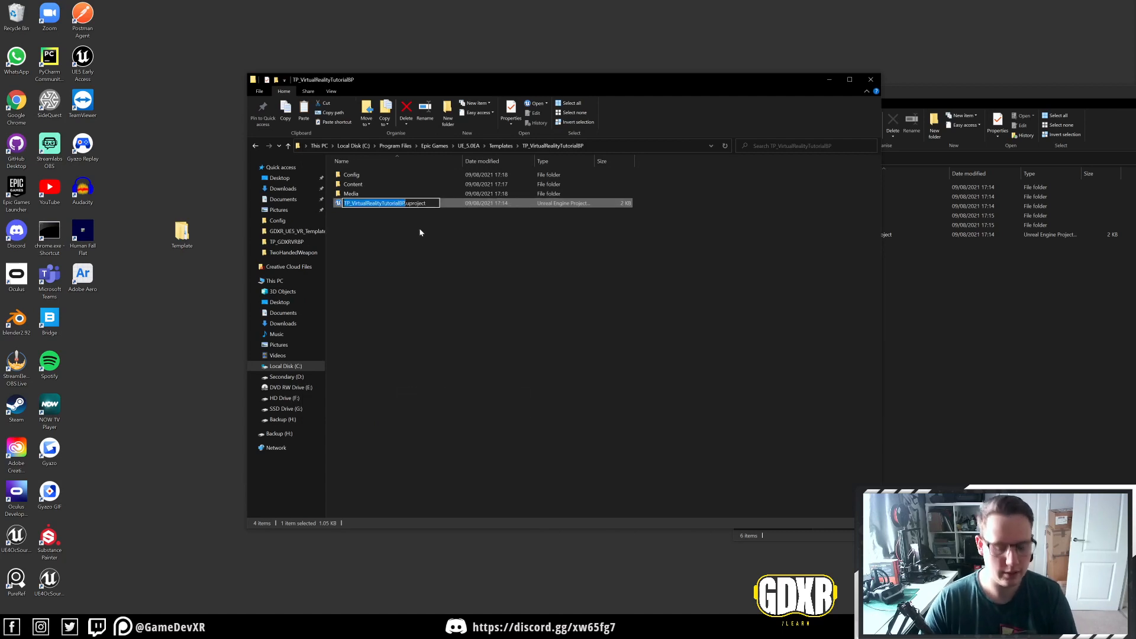
{"action": "key", "text": "Return"}
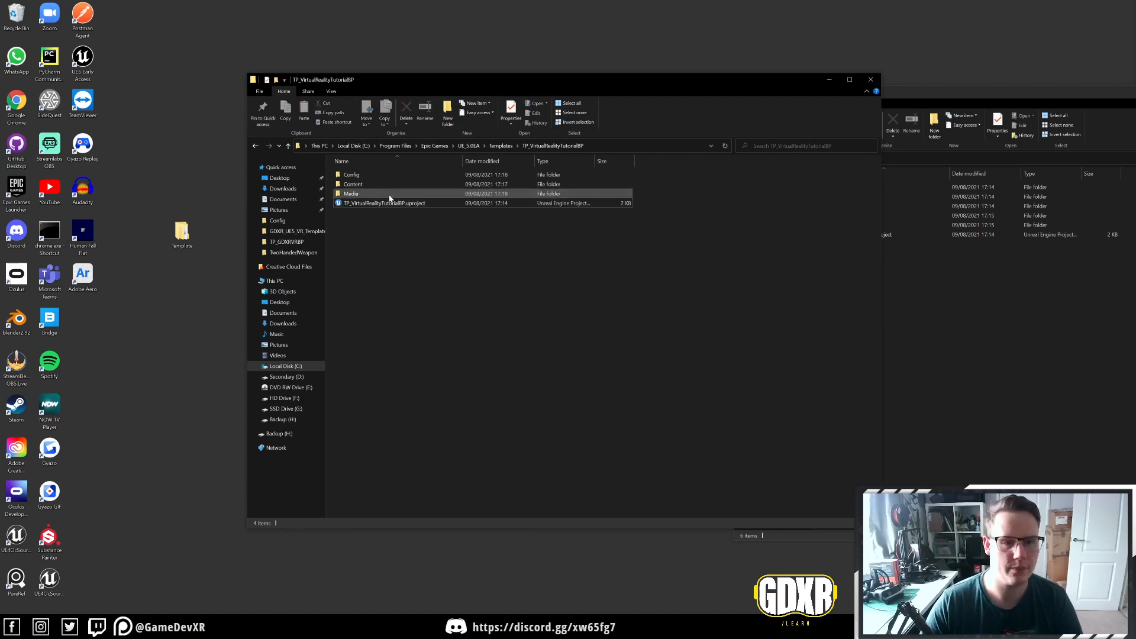
{"action": "double_click", "coordinate": [384, 196]}
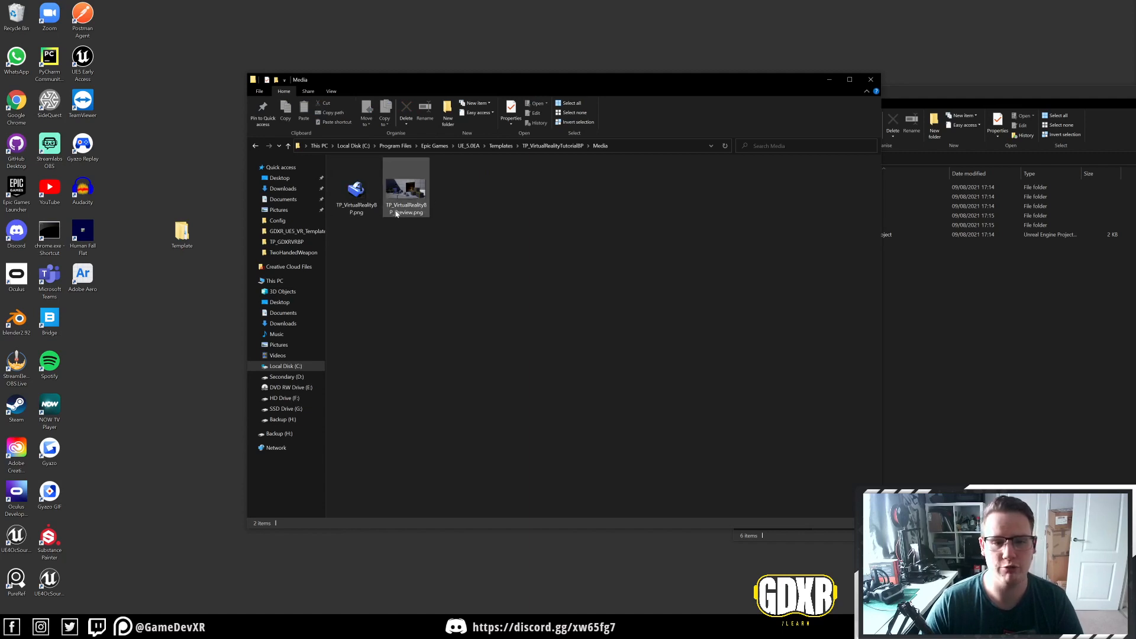
Step: Rename the icon image to TP_VirtualRealityTutorialBP.png
{"action": "right_click", "coordinate": [355, 212]}
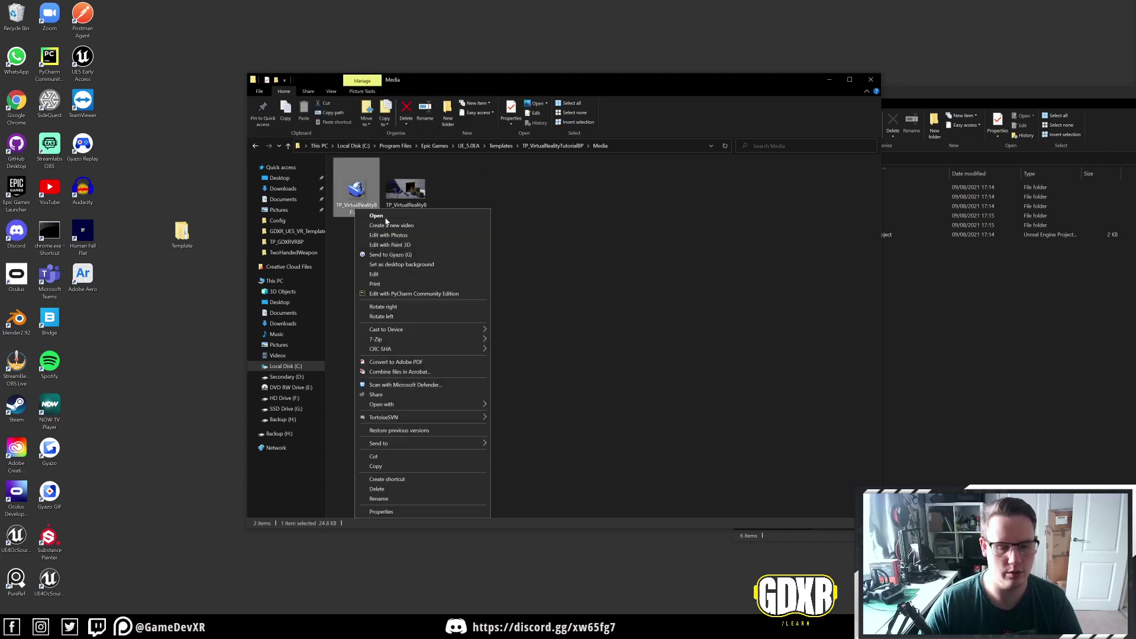
{"action": "left_click", "coordinate": [378, 500]}
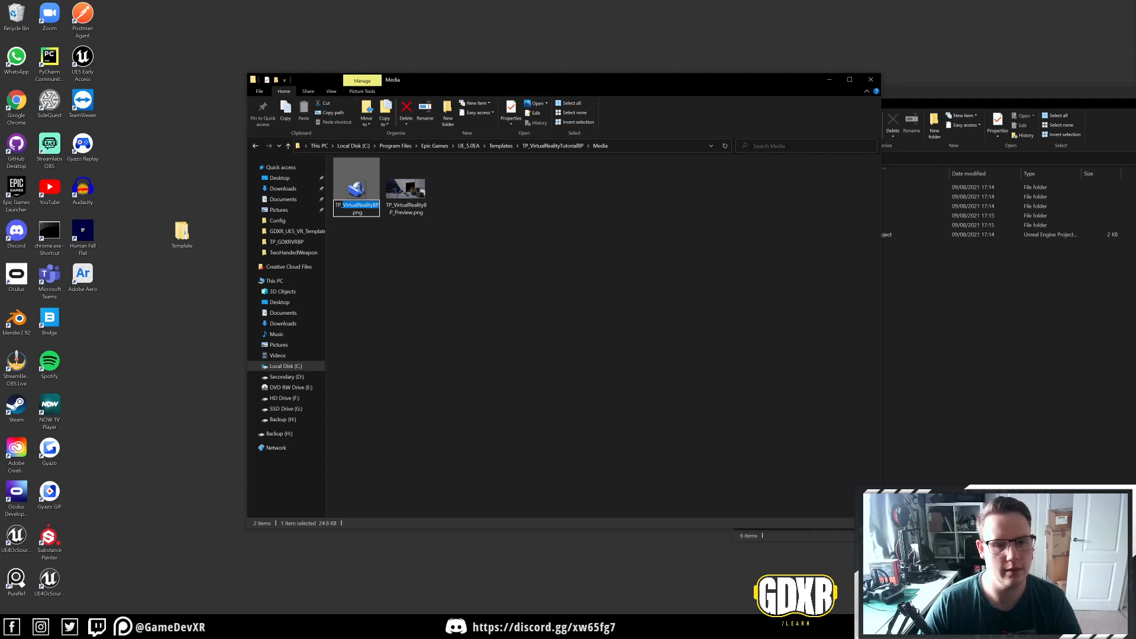
{"action": "type", "text": "TP_VirtualRealityTutorialBP"}
{"action": "key", "text": "Return"}
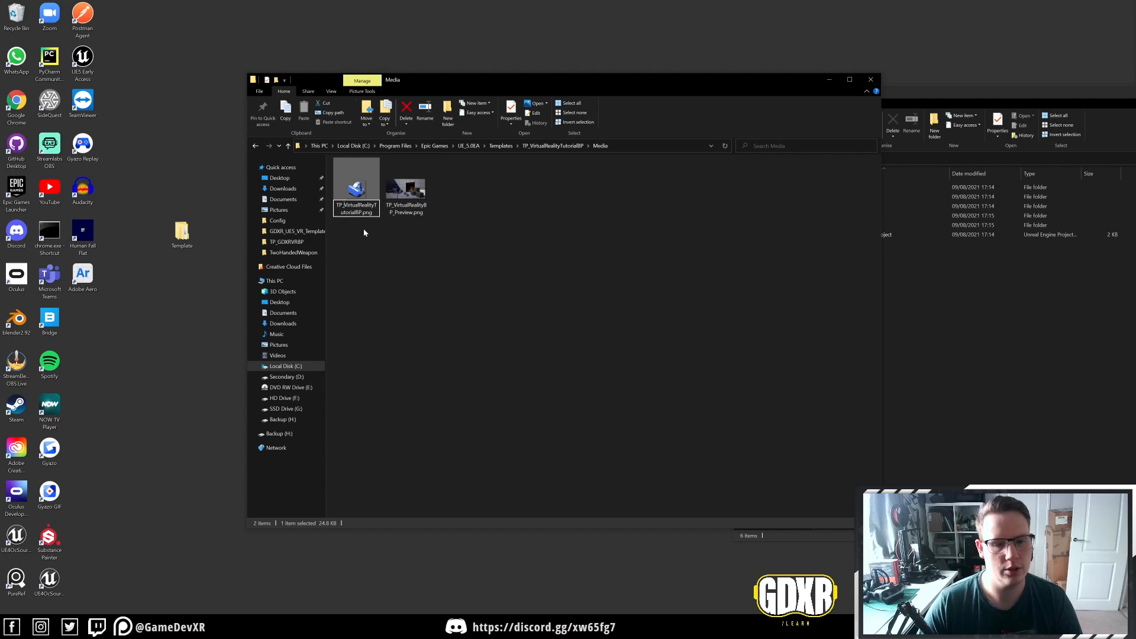
{"action": "left_click", "coordinate": [365, 232]}
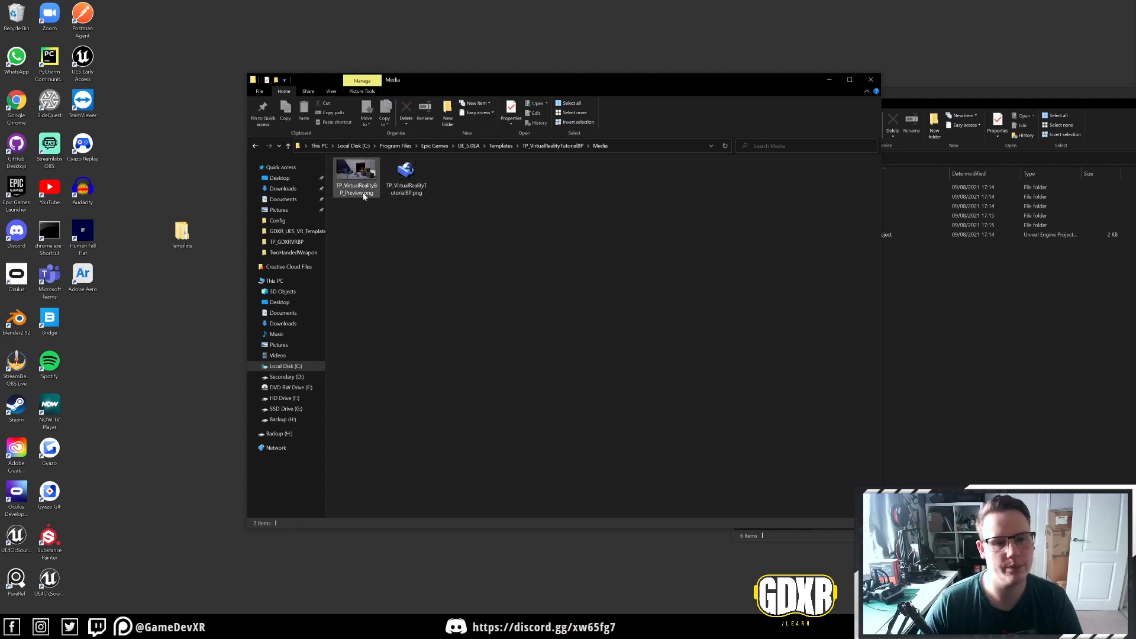
Step: Rename the preview image to TP_VirtualRealityTutorialBP_Preview.png
{"action": "right_click", "coordinate": [361, 192]}
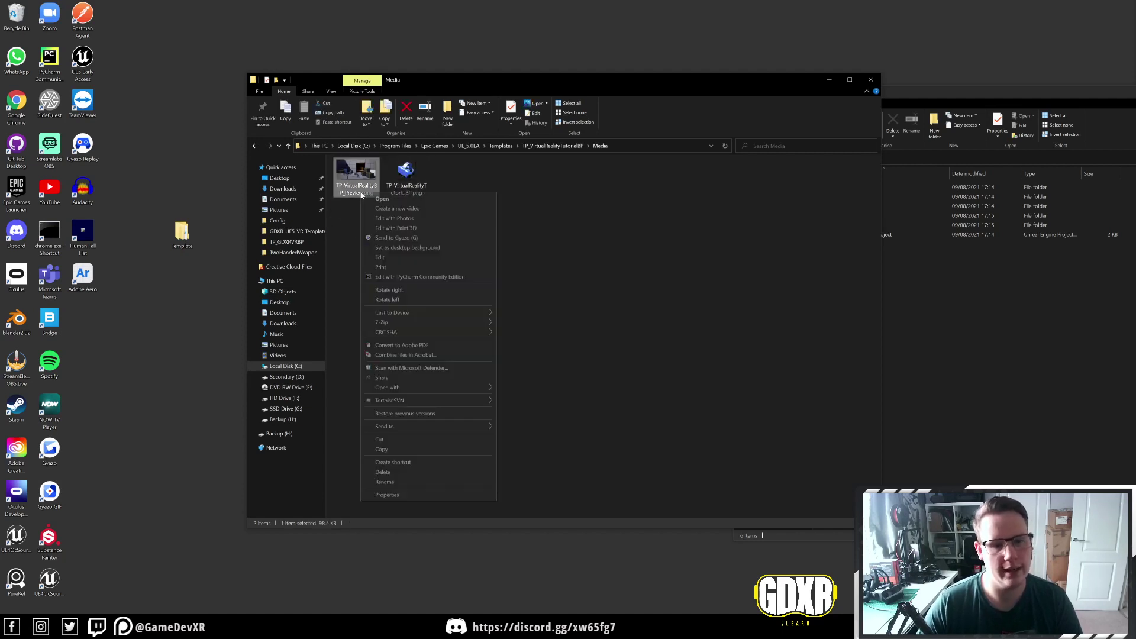
{"action": "left_click", "coordinate": [387, 481]}
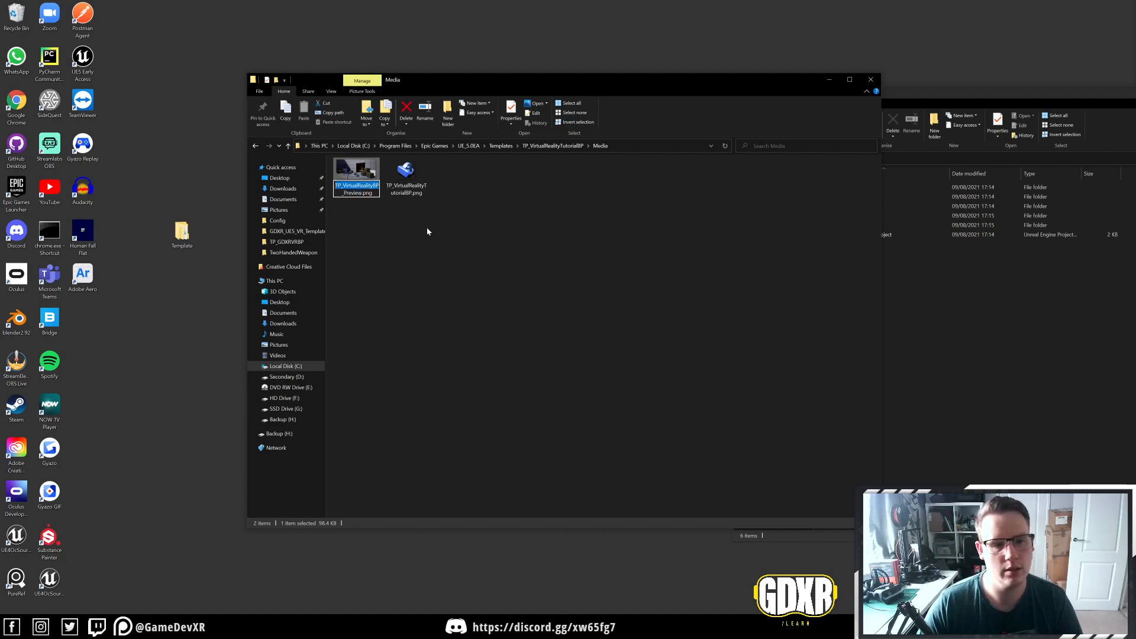
{"action": "key", "text": "ctrl+v"}
{"action": "key", "text": "Return"}
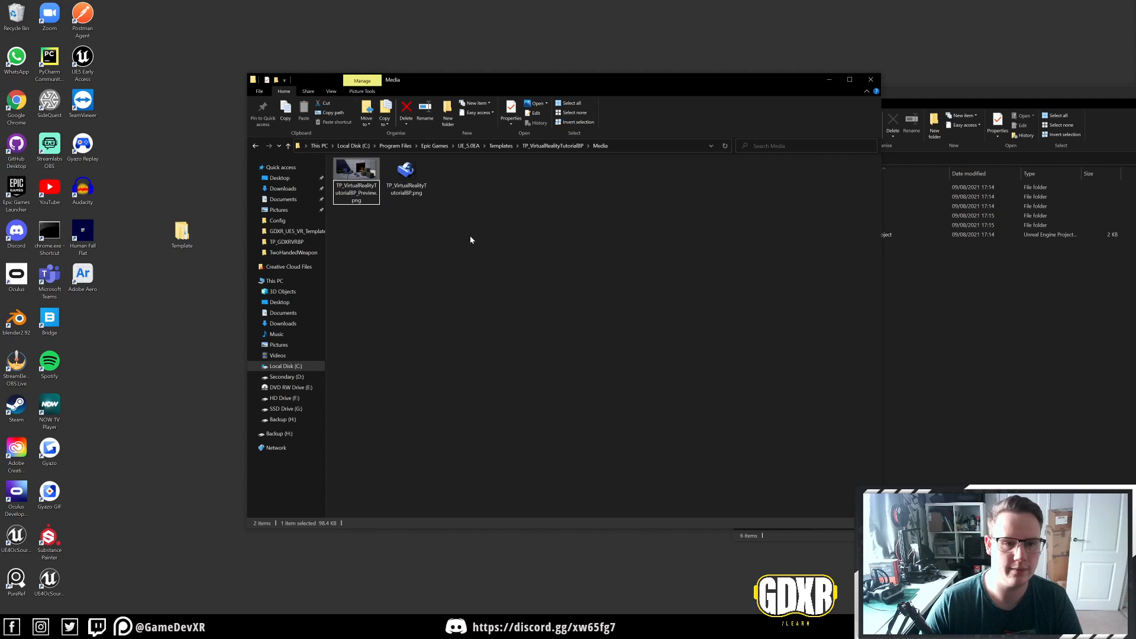
{"action": "left_click", "coordinate": [382, 212]}
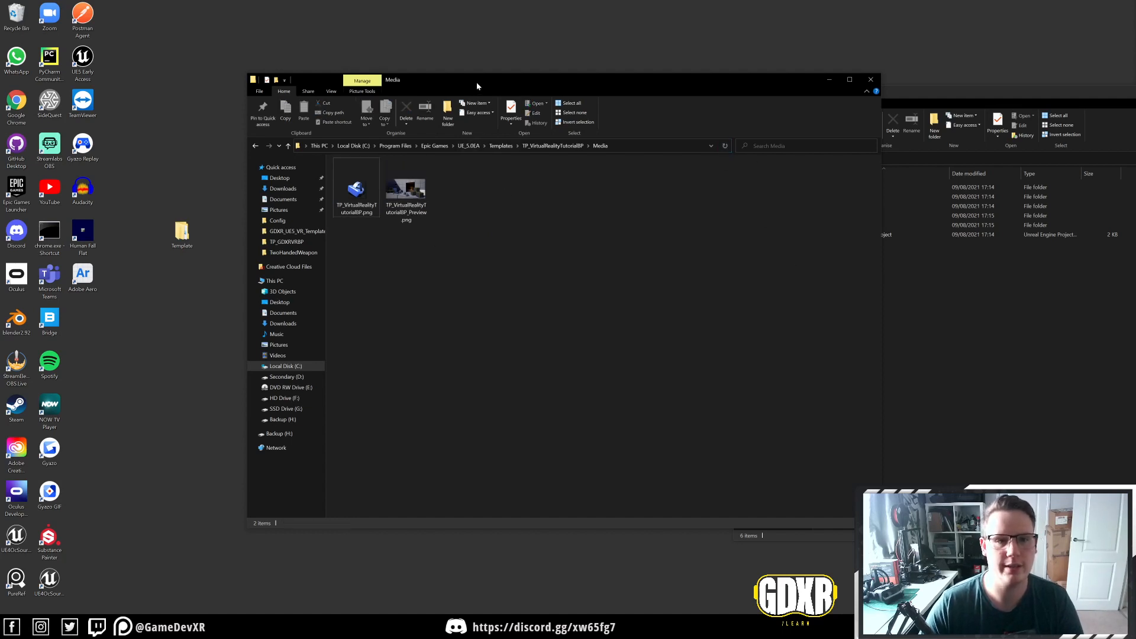
Step: View the icon PNG's Properties details to confirm its 64 x 64 size
{"action": "left_click_drag", "start_coordinate": [477, 82], "coordinate": [567, 65]}
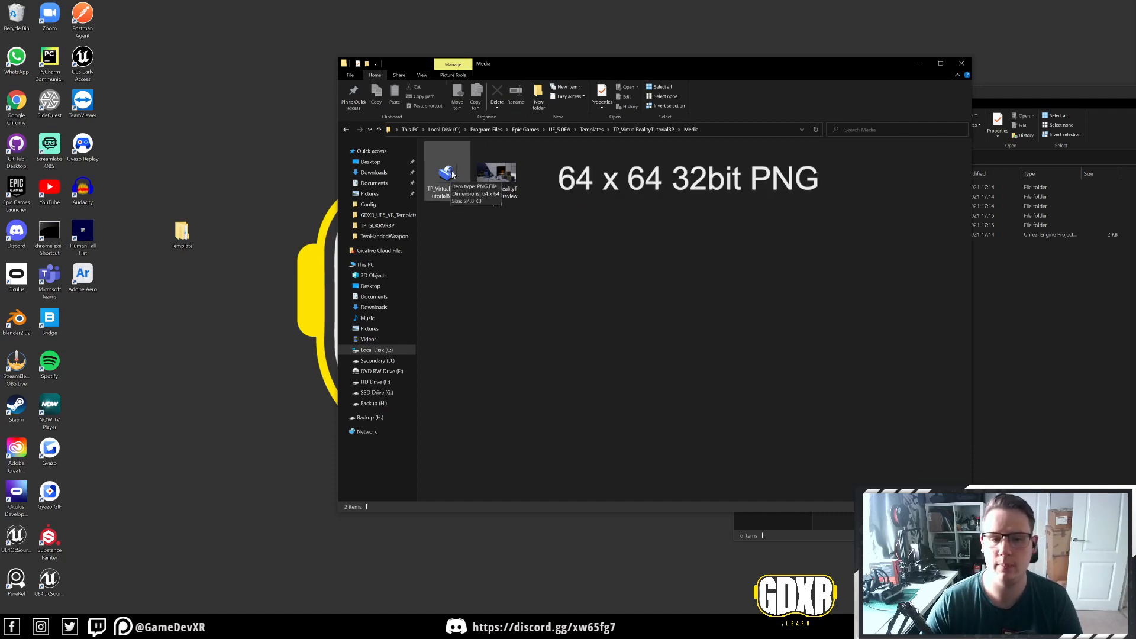
{"action": "left_click", "coordinate": [449, 174]}
{"action": "right_click", "coordinate": [445, 173]}
{"action": "left_click", "coordinate": [471, 475]}
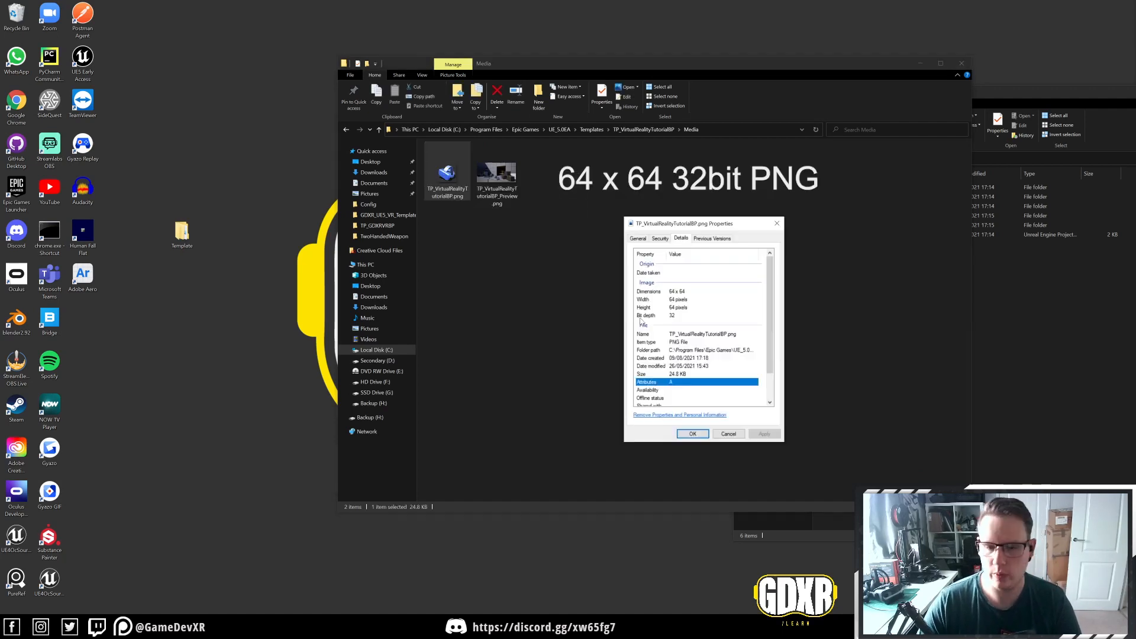
{"action": "left_click", "coordinate": [506, 203]}
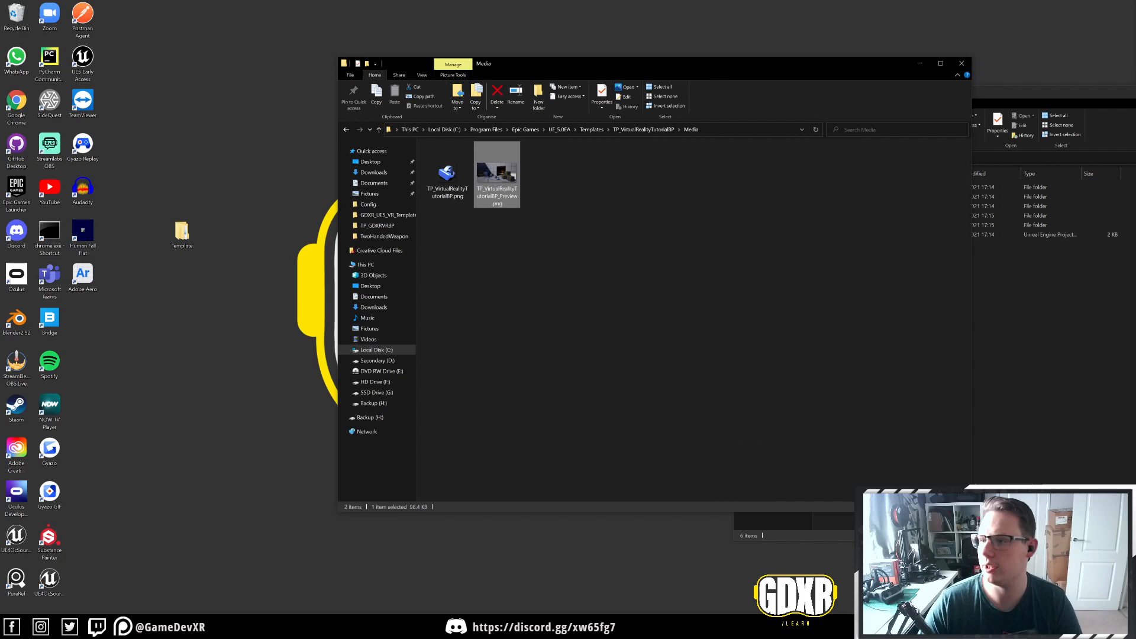
Step: Bring up file options for HighresScreenshot00000.png in Saved/Screenshots/WindowsEditor
{"action": "left_click", "coordinate": [1048, 98]}
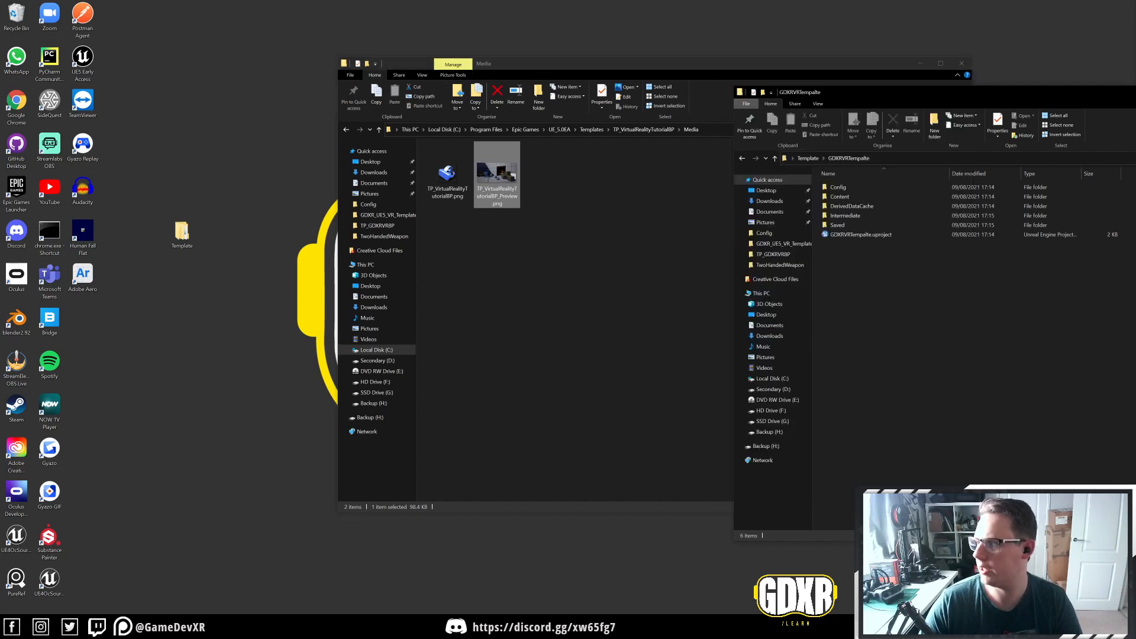
{"action": "left_click_drag", "start_coordinate": [1132, 150], "coordinate": [1062, 152]}
{"action": "left_click_drag", "start_coordinate": [639, 64], "coordinate": [451, 48]}
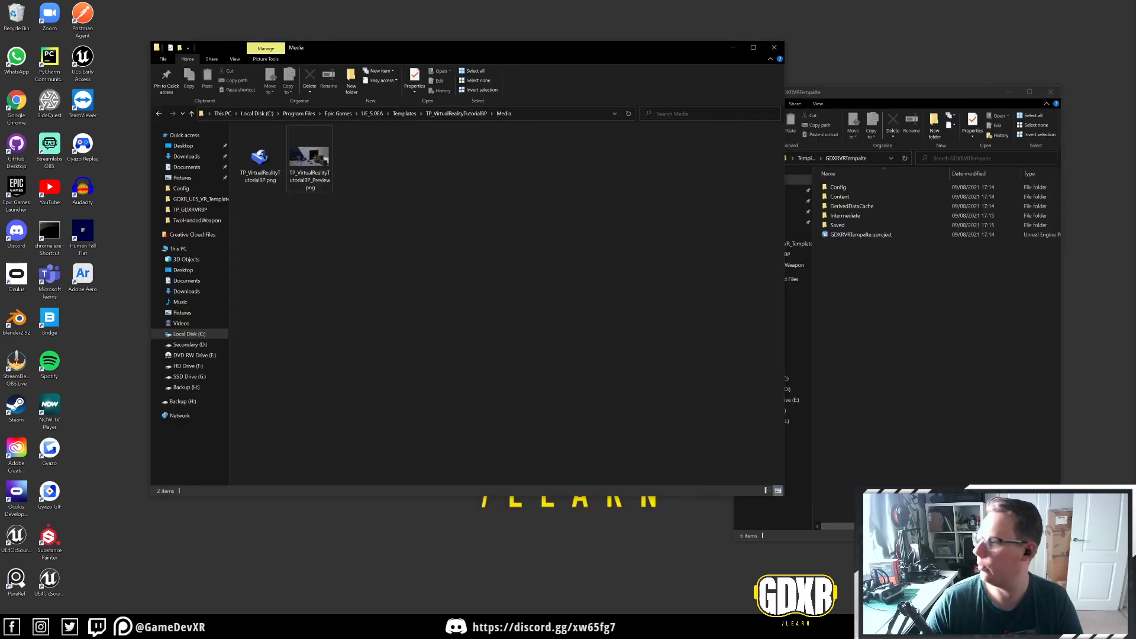
{"action": "left_click_drag", "start_coordinate": [708, 59], "coordinate": [504, 56]}
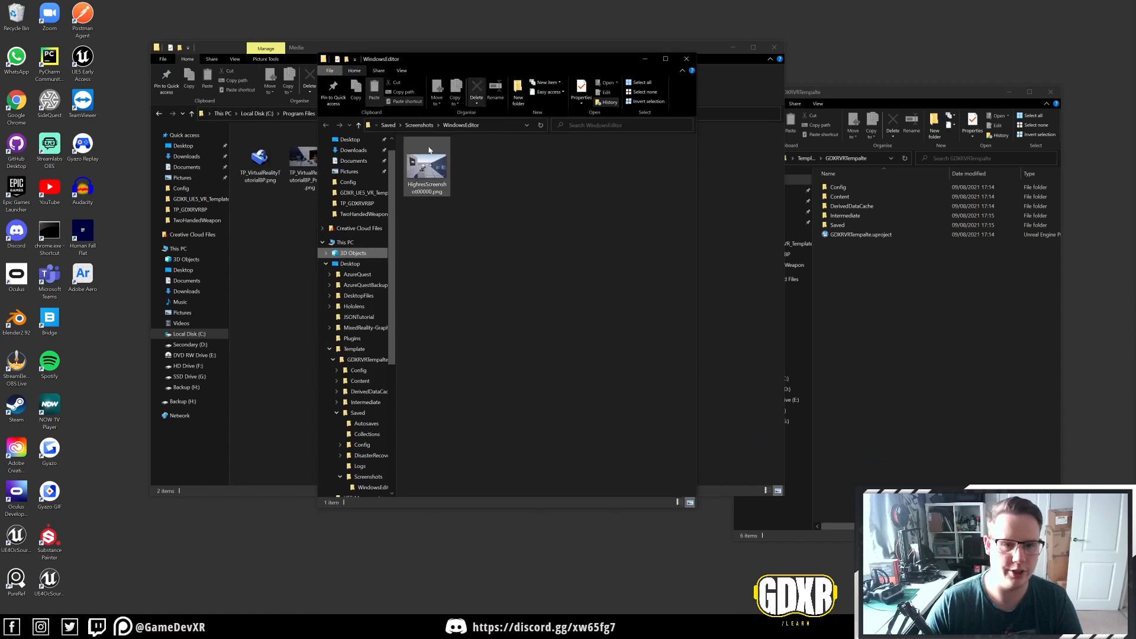
{"action": "right_click", "coordinate": [428, 169]}
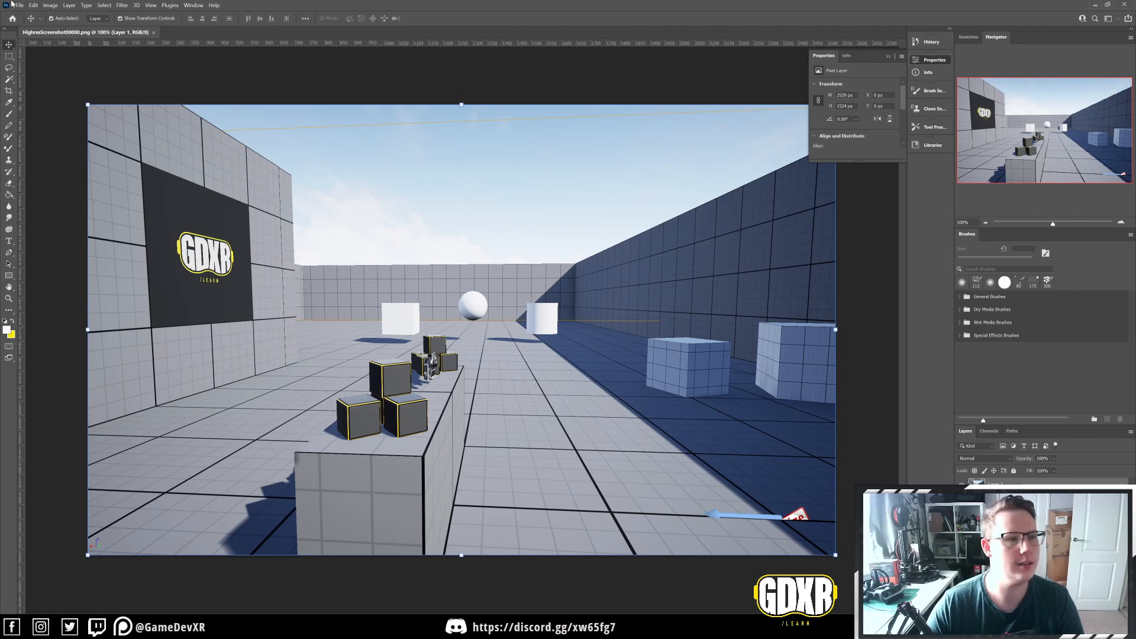
Step: Resize the screenshot via Image Size to width 400, height 200 at 32 ppi, giving 178 x 89 pixels
{"action": "left_click", "coordinate": [52, 5]}
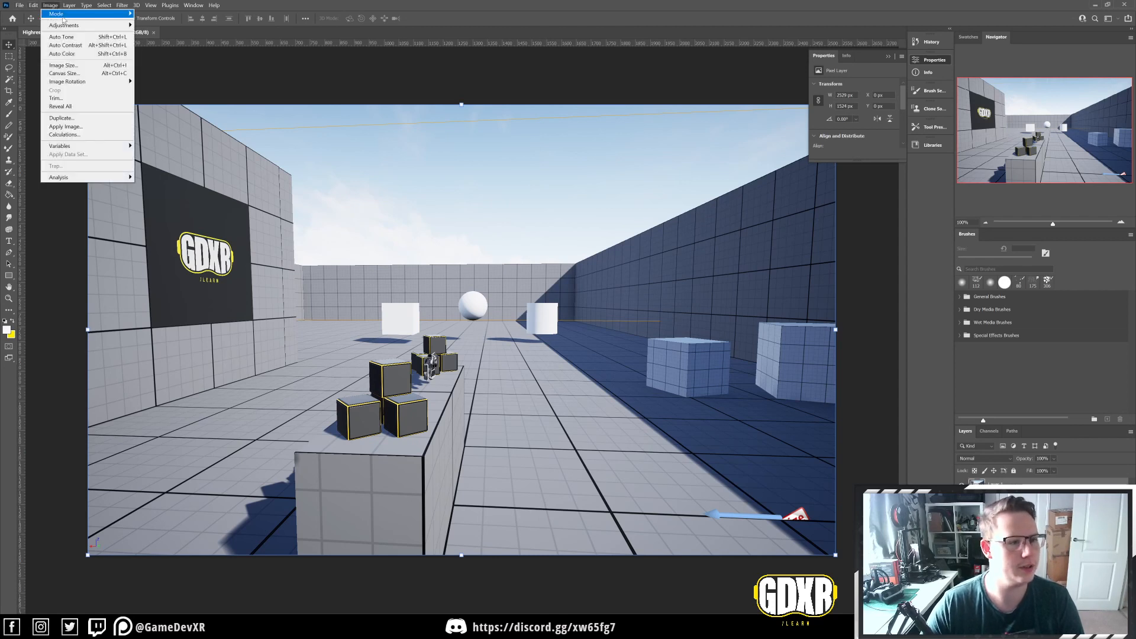
{"action": "left_click", "coordinate": [63, 65]}
{"action": "mouse_move", "coordinate": [489, 220]}
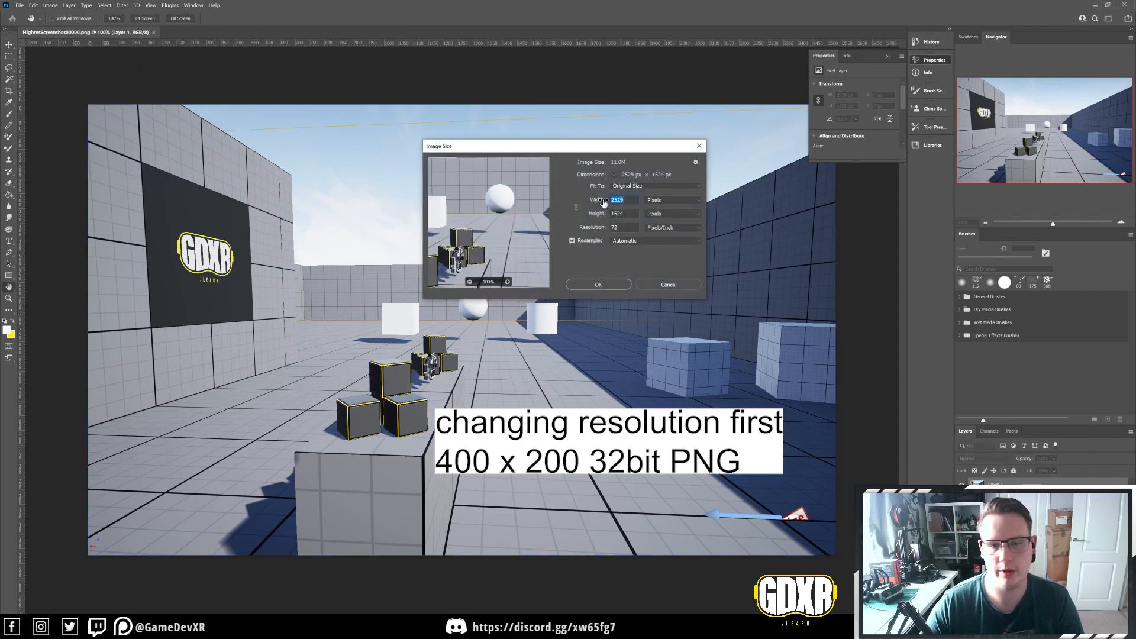
{"action": "type", "text": "400"}
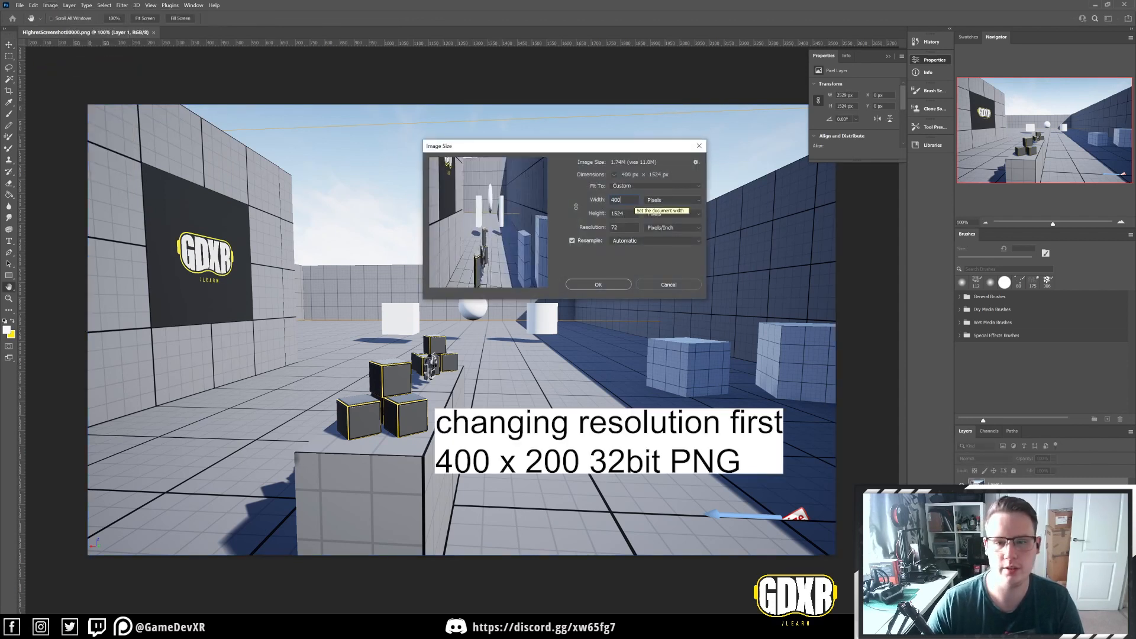
{"action": "type", "text": "200"}
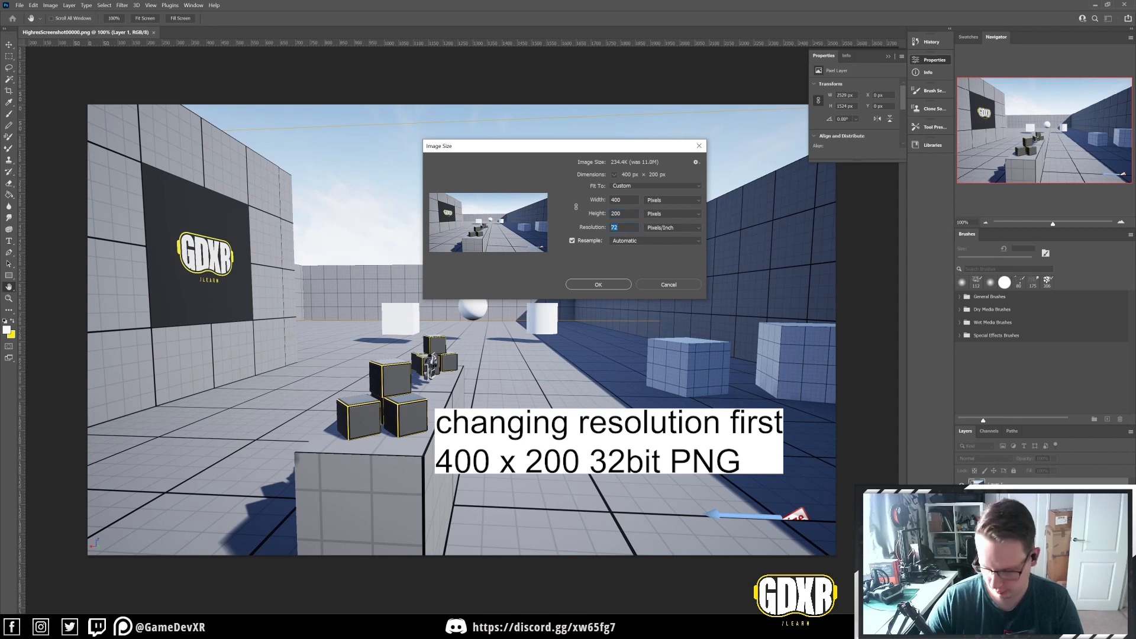
{"action": "type", "text": "32"}
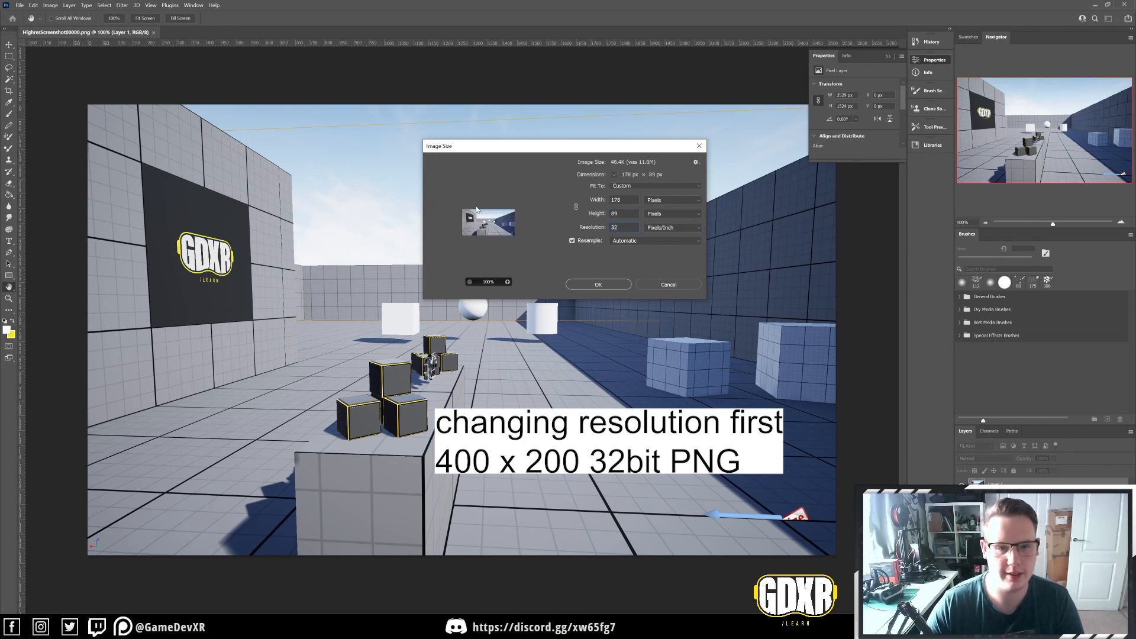
{"action": "left_click", "coordinate": [598, 285]}
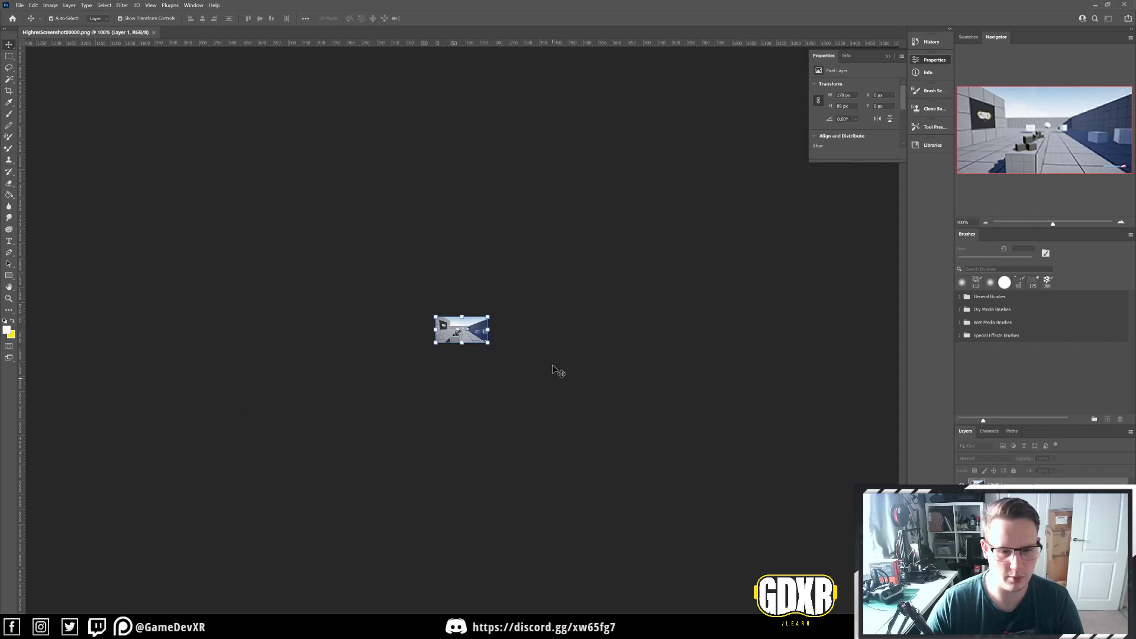
{"action": "scroll", "coordinate": [503, 336], "scroll_direction": "up", "scroll_amount": 1, "text": "alt"}
{"action": "scroll", "coordinate": [580, 314], "scroll_direction": "up", "scroll_amount": 1, "text": "alt"}
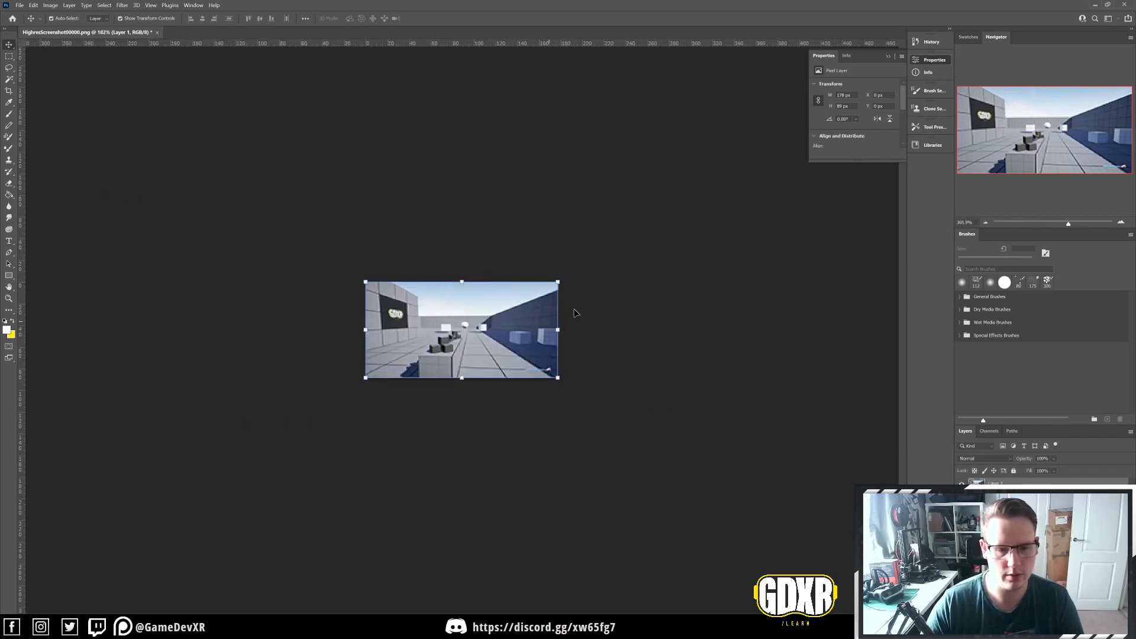
{"action": "scroll", "coordinate": [589, 312], "scroll_direction": "up", "scroll_amount": 1, "text": "alt"}
{"action": "left_click", "coordinate": [736, 312]}
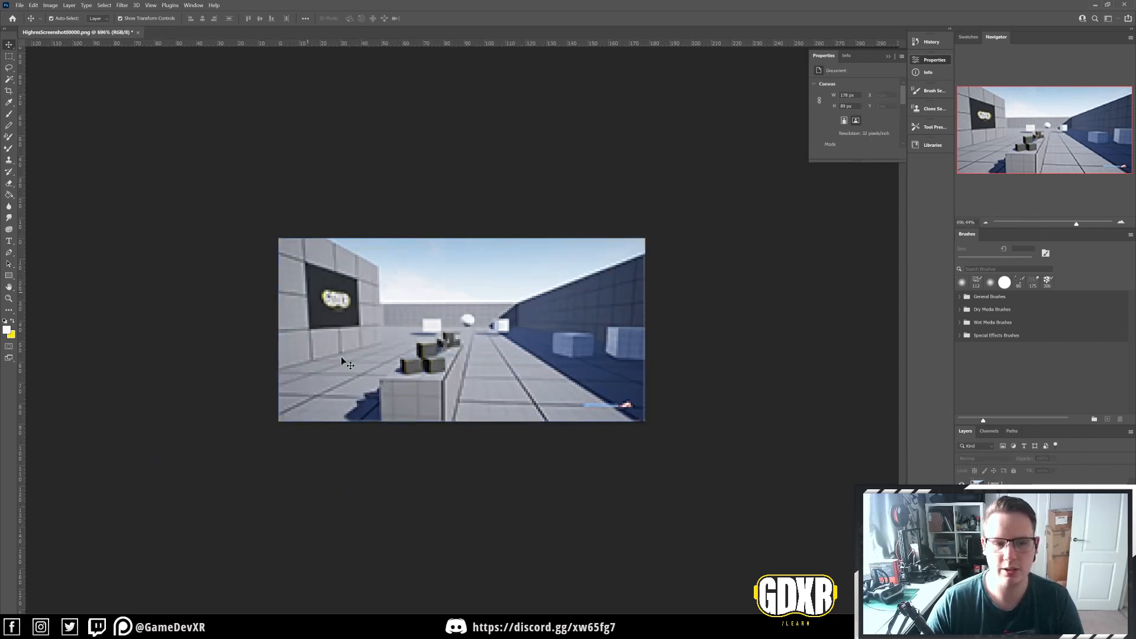
Step: In Save As, browse to UE_5.0EA Templates/TP_VirtualRealityTutorialBP/Media
{"action": "left_click", "coordinate": [20, 5]}
{"action": "left_click", "coordinate": [32, 108]}
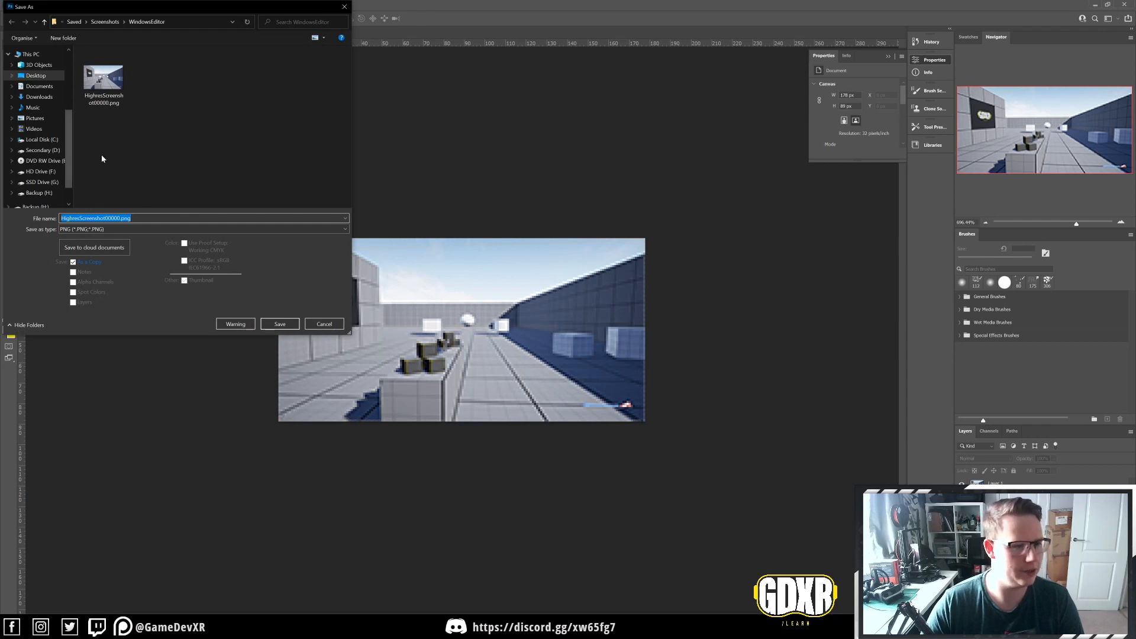
{"action": "left_click", "coordinate": [39, 141]}
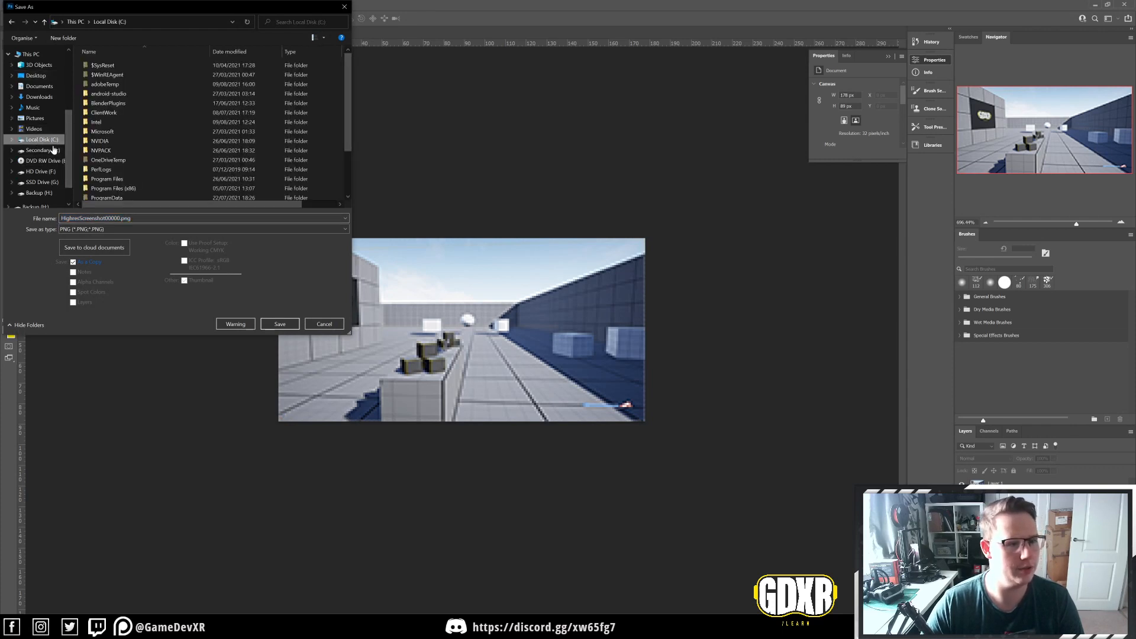
{"action": "scroll", "coordinate": [165, 129], "scroll_direction": "down", "scroll_amount": 3}
{"action": "double_click", "coordinate": [114, 121]}
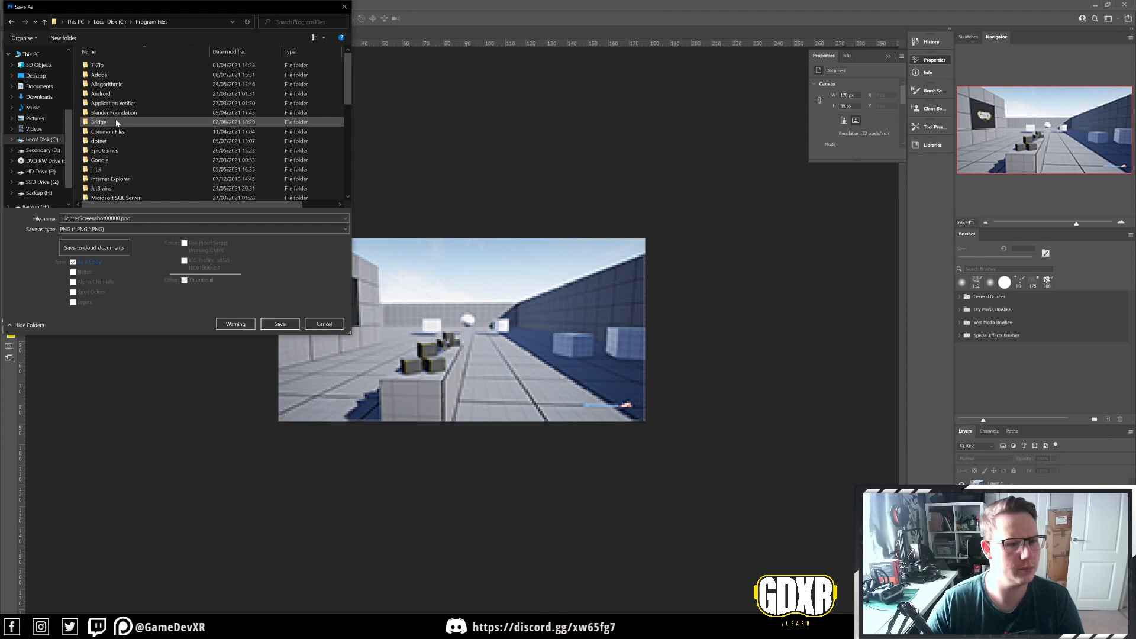
{"action": "double_click", "coordinate": [120, 152]}
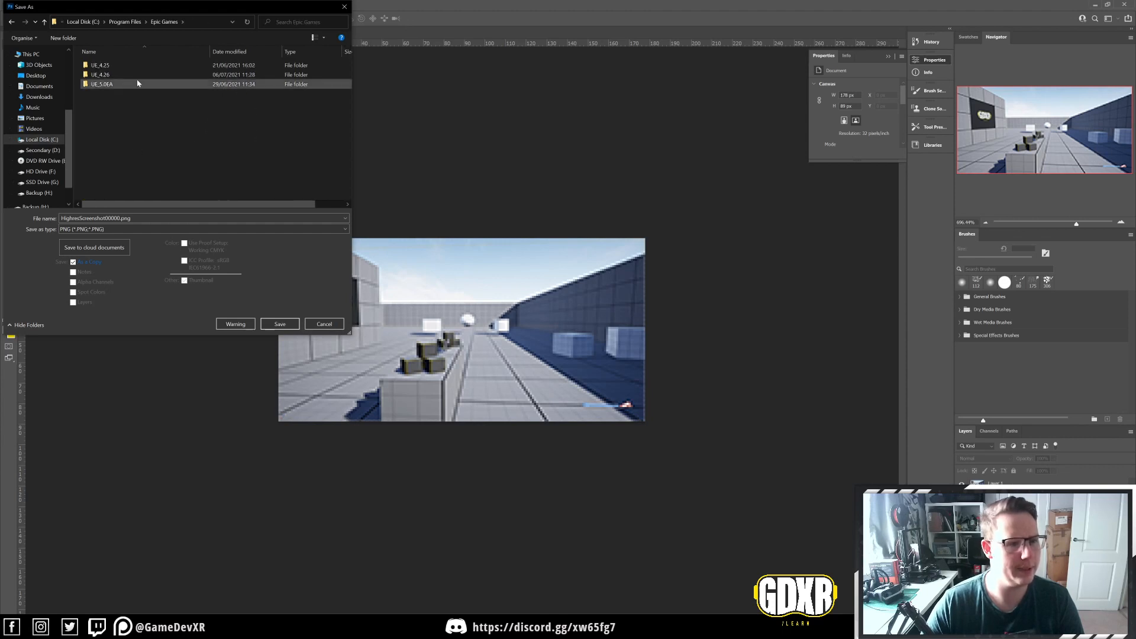
{"action": "double_click", "coordinate": [115, 85]}
{"action": "double_click", "coordinate": [115, 104]}
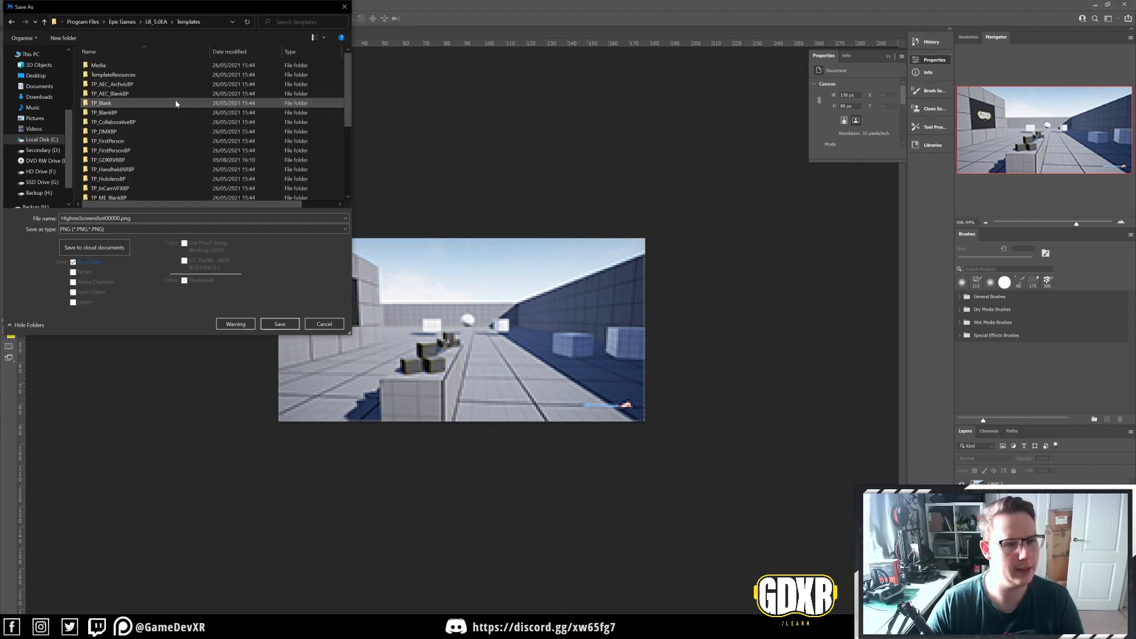
{"action": "scroll", "coordinate": [168, 115], "scroll_direction": "down", "scroll_amount": 5}
{"action": "left_click", "coordinate": [136, 196]}
{"action": "double_click", "coordinate": [136, 195]}
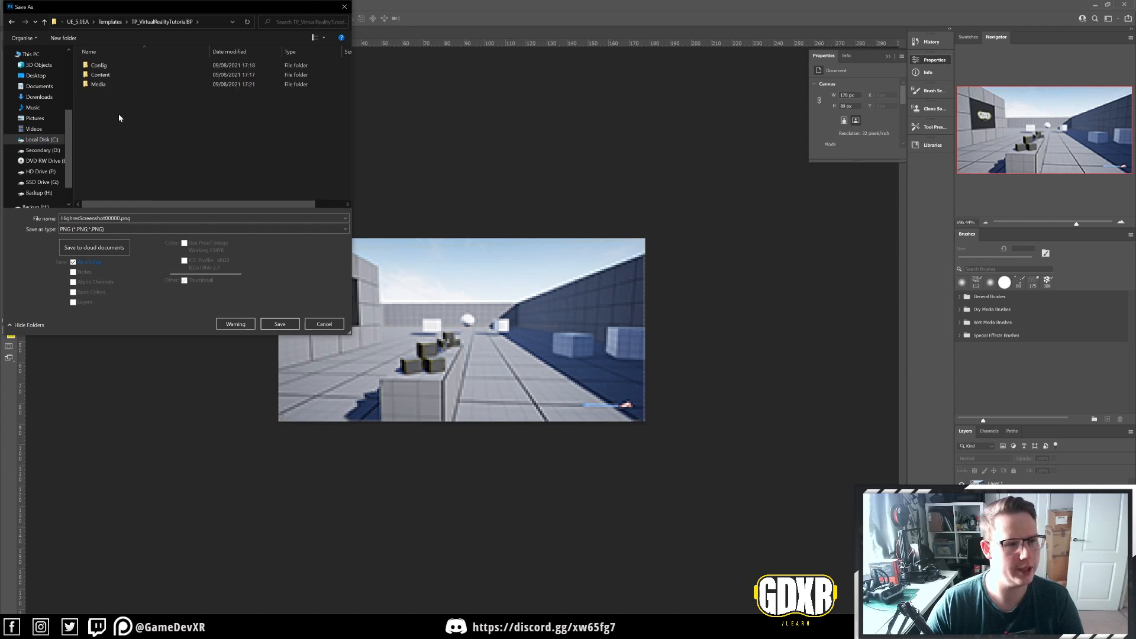
{"action": "double_click", "coordinate": [107, 84]}
Step: Overwrite TP_VirtualRealityTutorialBP_Preview.png as PNG and quit Photoshop
{"action": "left_click", "coordinate": [158, 82]}
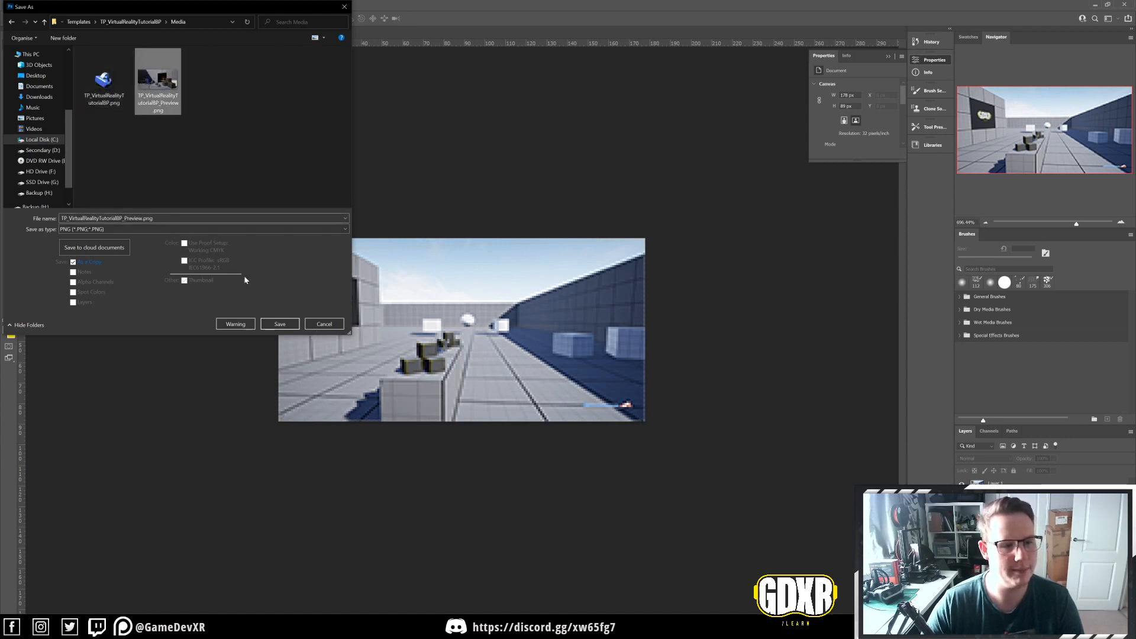
{"action": "left_click", "coordinate": [279, 324]}
{"action": "left_click", "coordinate": [588, 318]}
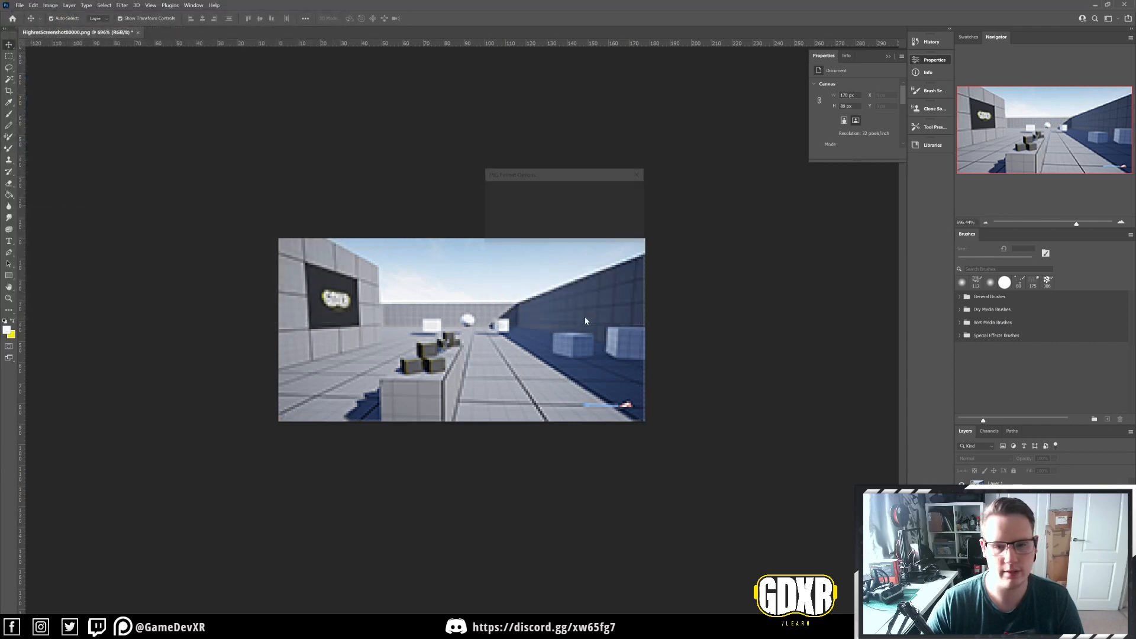
{"action": "left_click", "coordinate": [622, 192]}
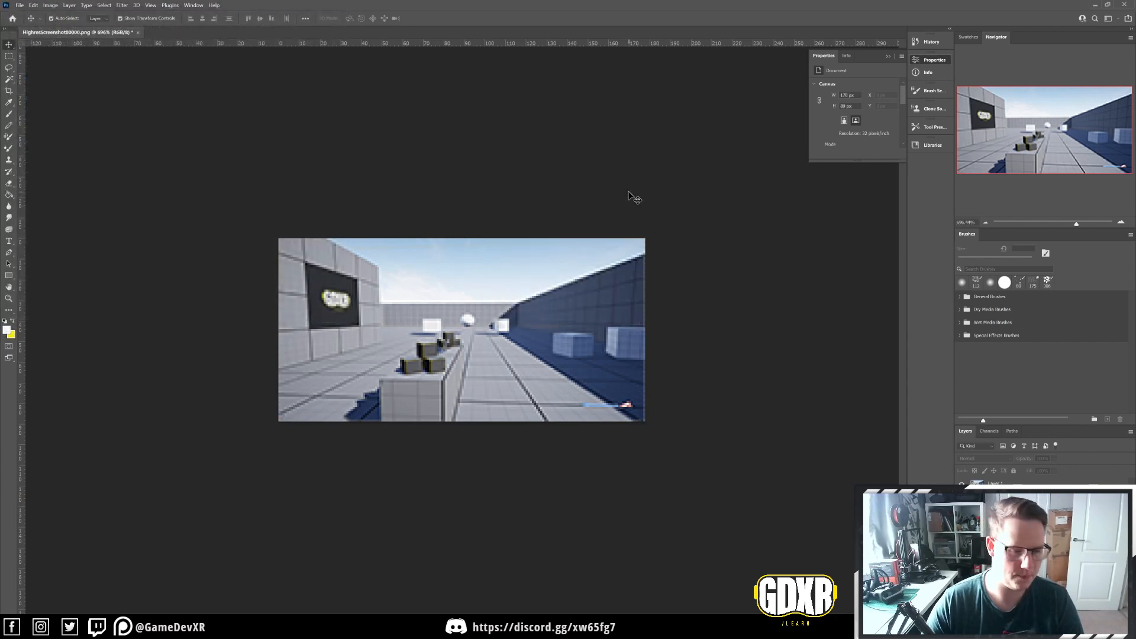
{"action": "left_click", "coordinate": [1128, 4]}
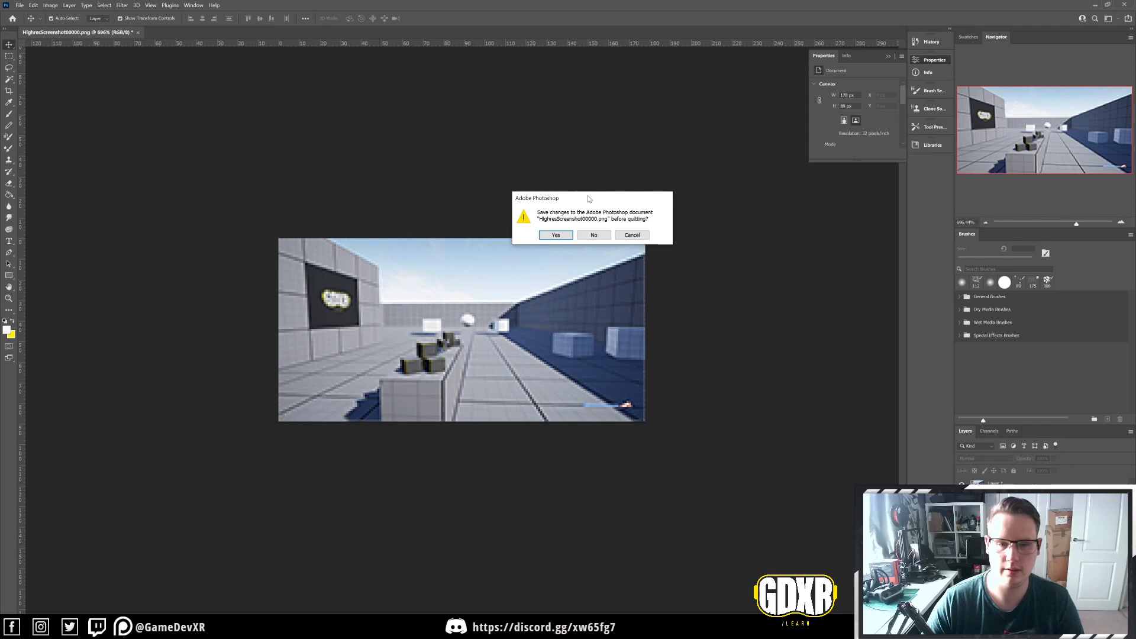
Step: Dismiss the Photoshop save prompt and close the extra screenshots and project folder windows
{"action": "left_click", "coordinate": [593, 234]}
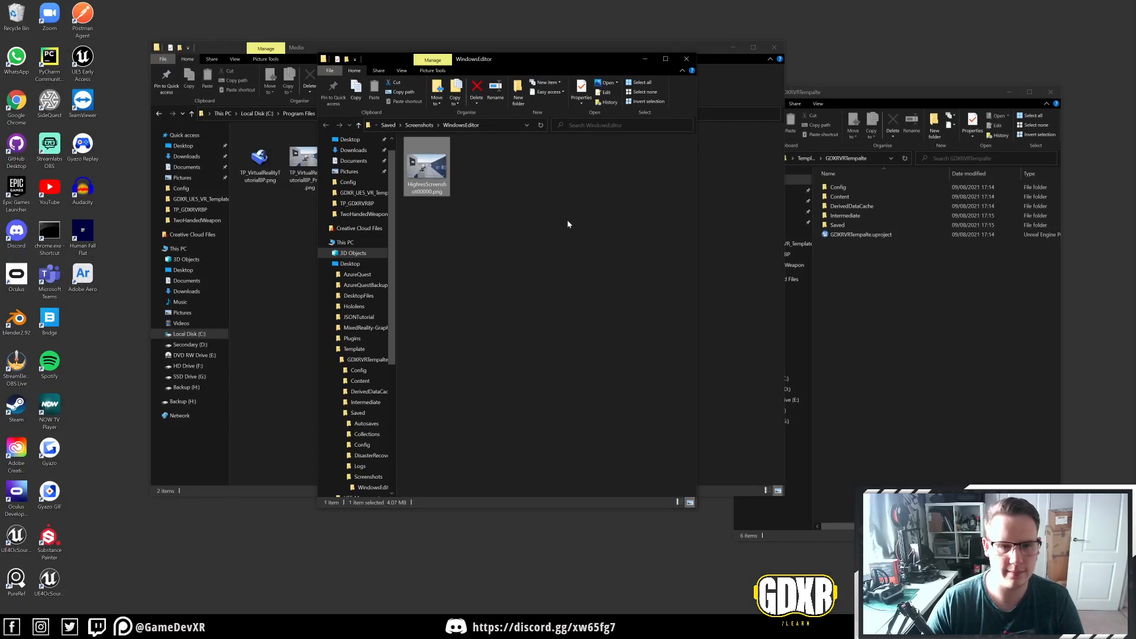
{"action": "left_click", "coordinate": [680, 55]}
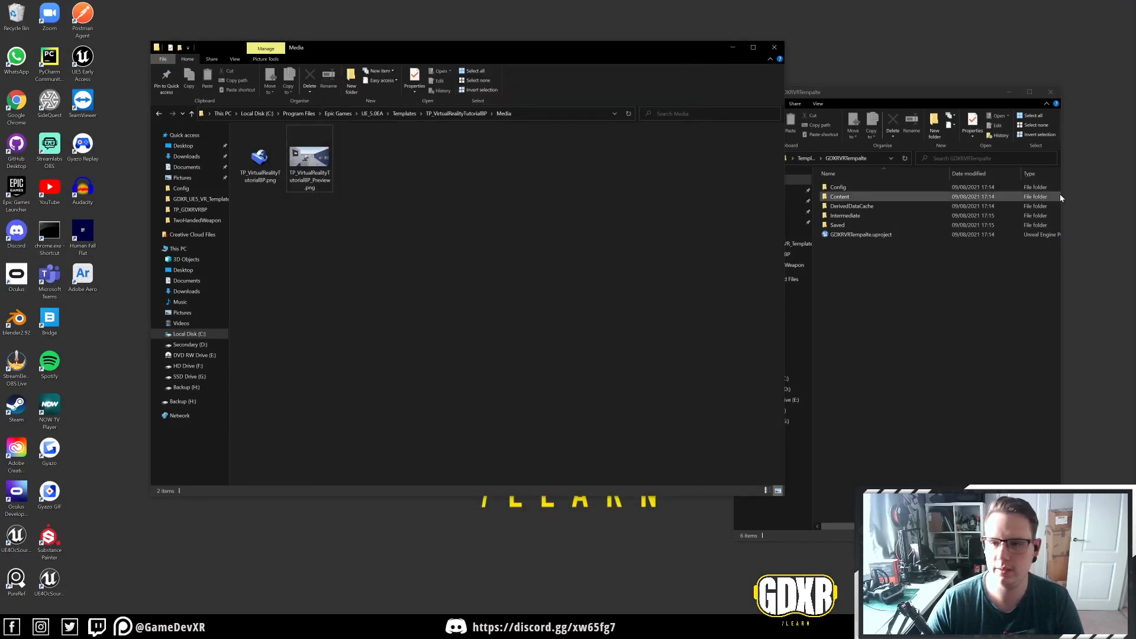
{"action": "left_click", "coordinate": [1029, 204]}
{"action": "left_click", "coordinate": [1052, 91]}
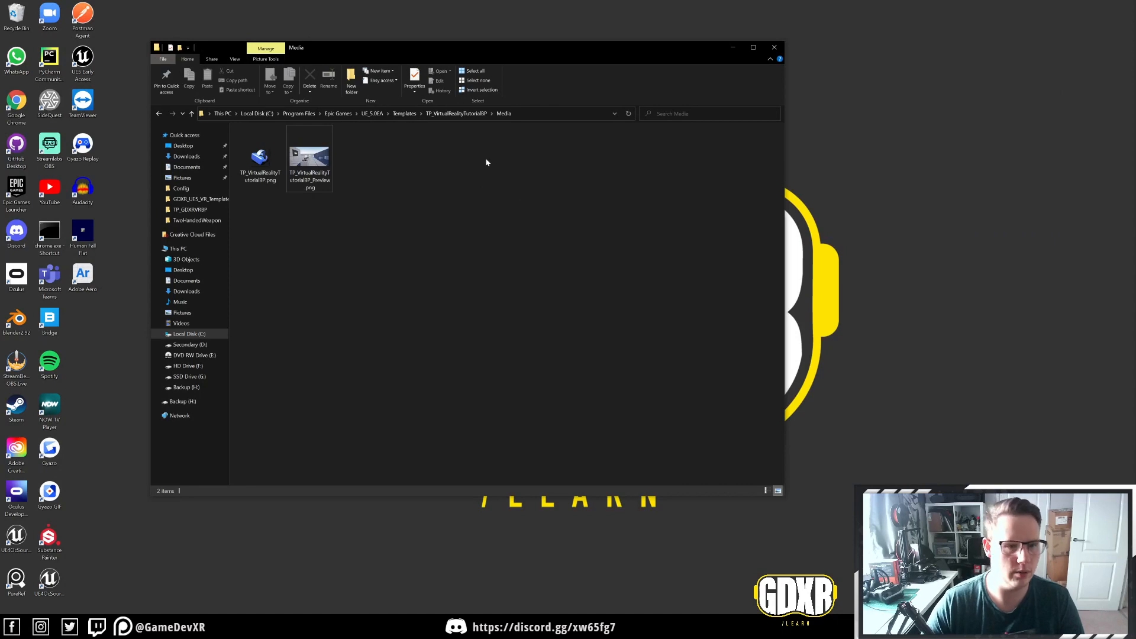
Step: Launch TP_VirtualRealityTutorialBP.uproject from the template's main folder
{"action": "left_click", "coordinate": [458, 114]}
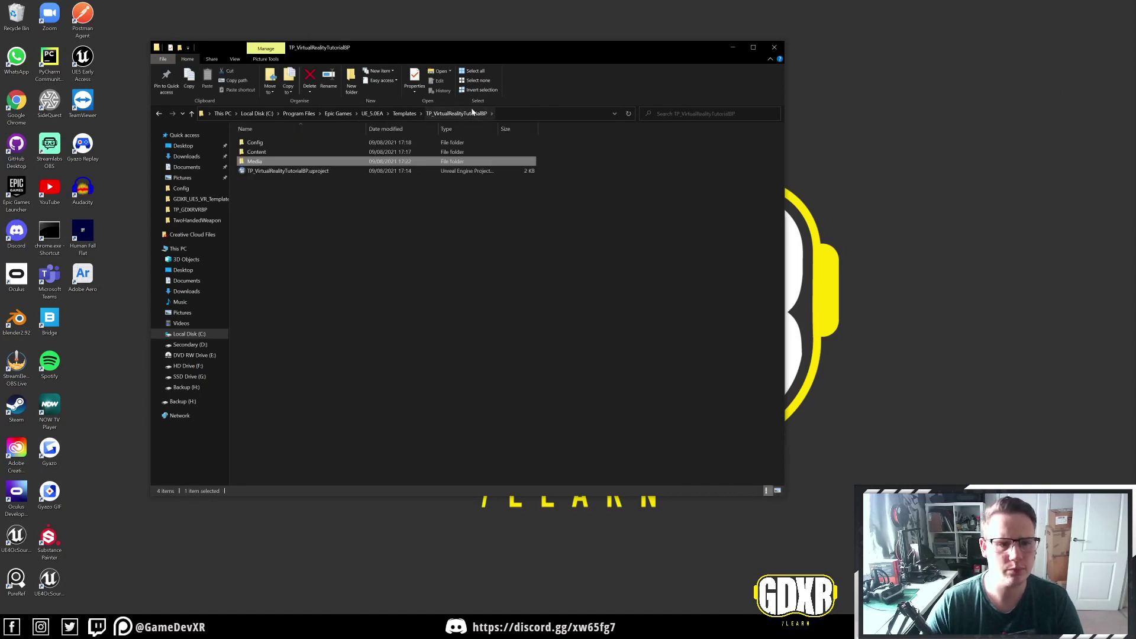
{"action": "left_click", "coordinate": [299, 221]}
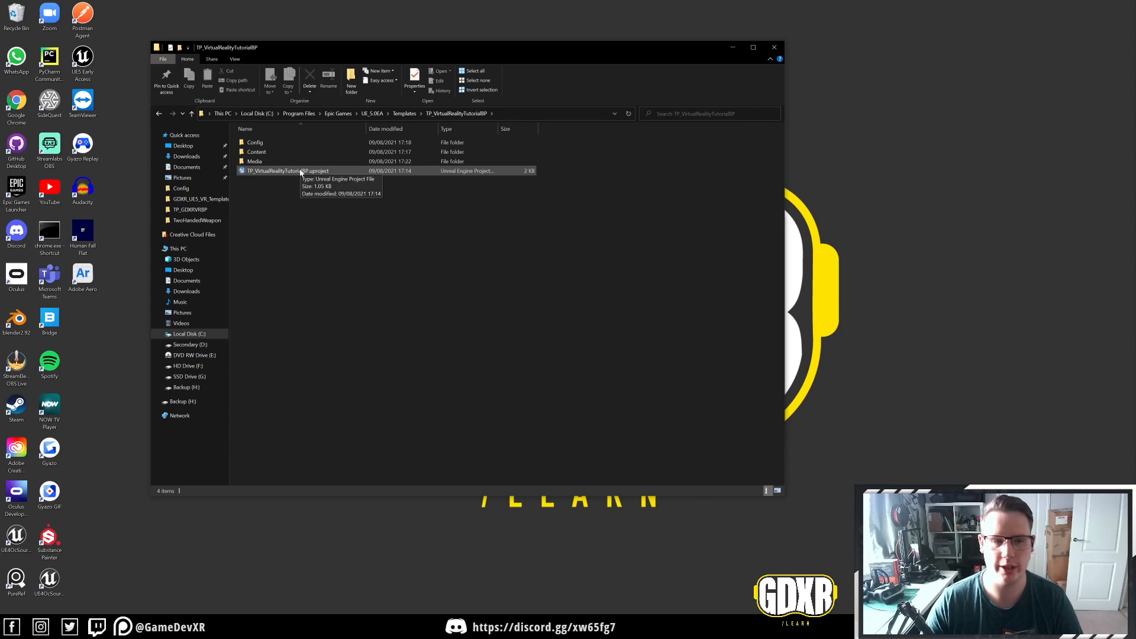
{"action": "double_click", "coordinate": [283, 172]}
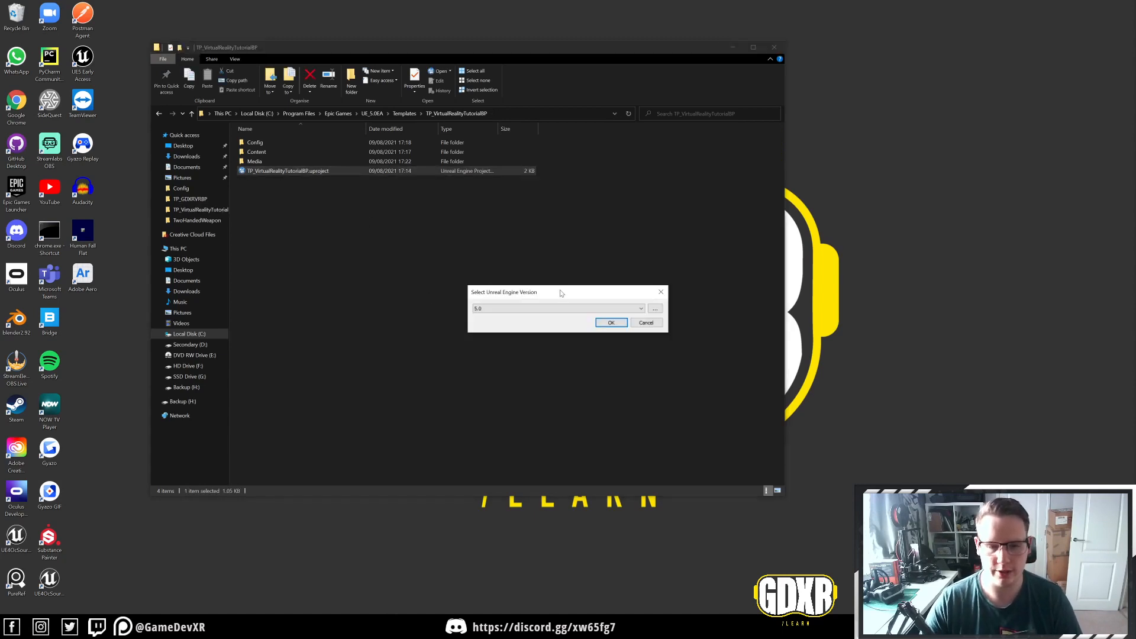
Step: Open the project with engine version 5.0 and run Build All Levels
{"action": "left_click", "coordinate": [609, 323]}
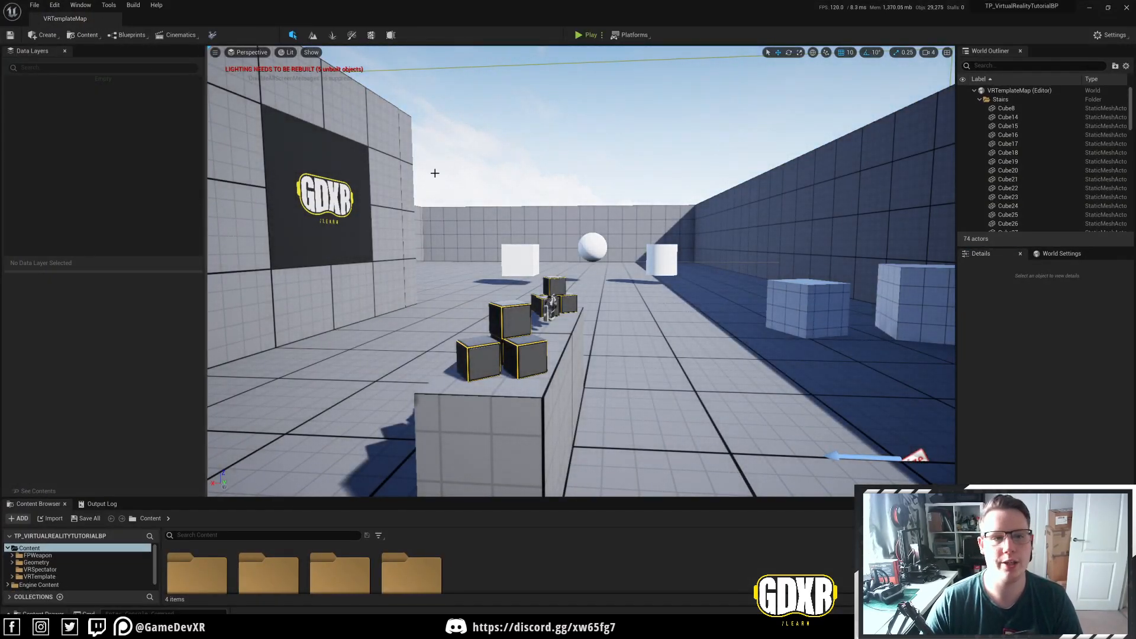
{"action": "left_click", "coordinate": [134, 4]}
{"action": "left_click", "coordinate": [158, 28]}
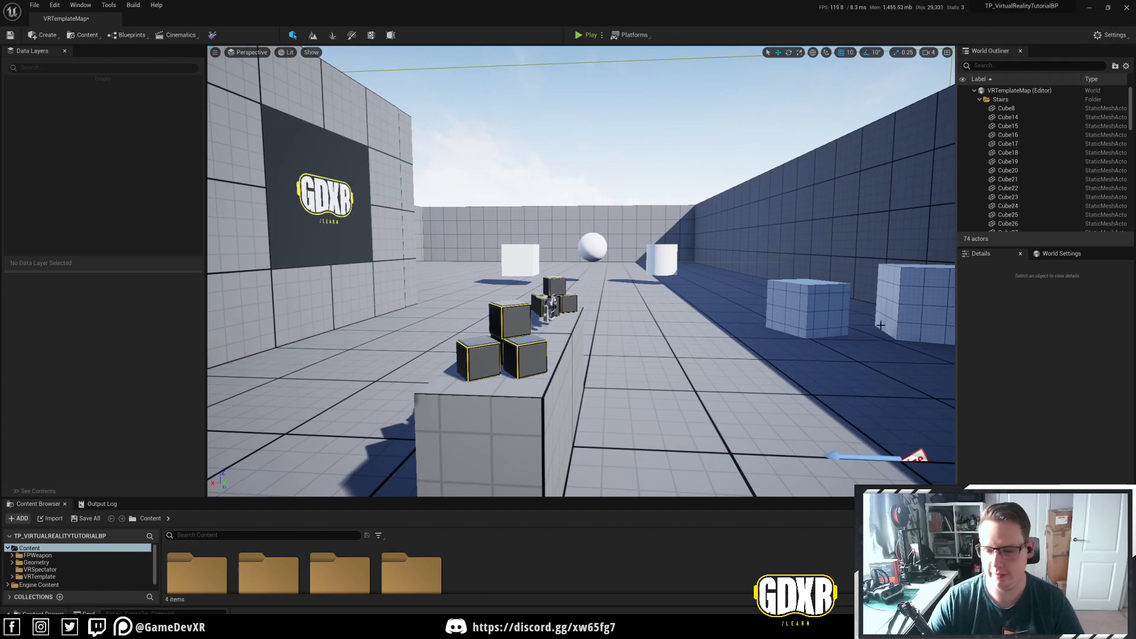
Step: Close the editor with Save Selected, then close the template folder and Properties windows
{"action": "left_click", "coordinate": [1124, 7]}
{"action": "left_click", "coordinate": [574, 412]}
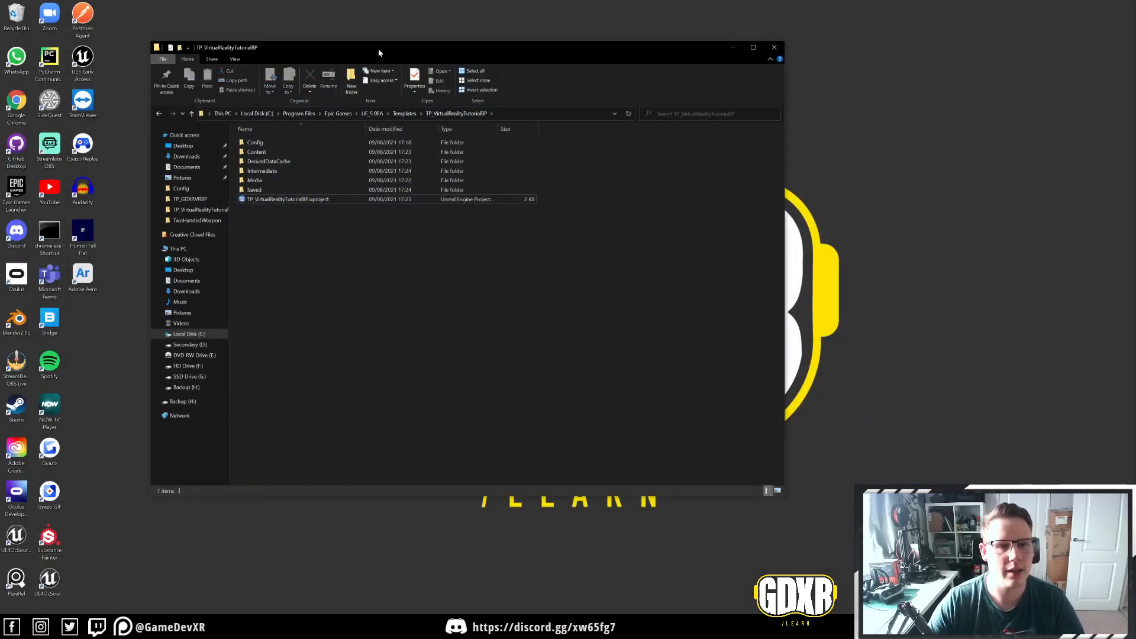
{"action": "left_click_drag", "start_coordinate": [378, 49], "coordinate": [500, 57]}
{"action": "left_click", "coordinate": [896, 55]}
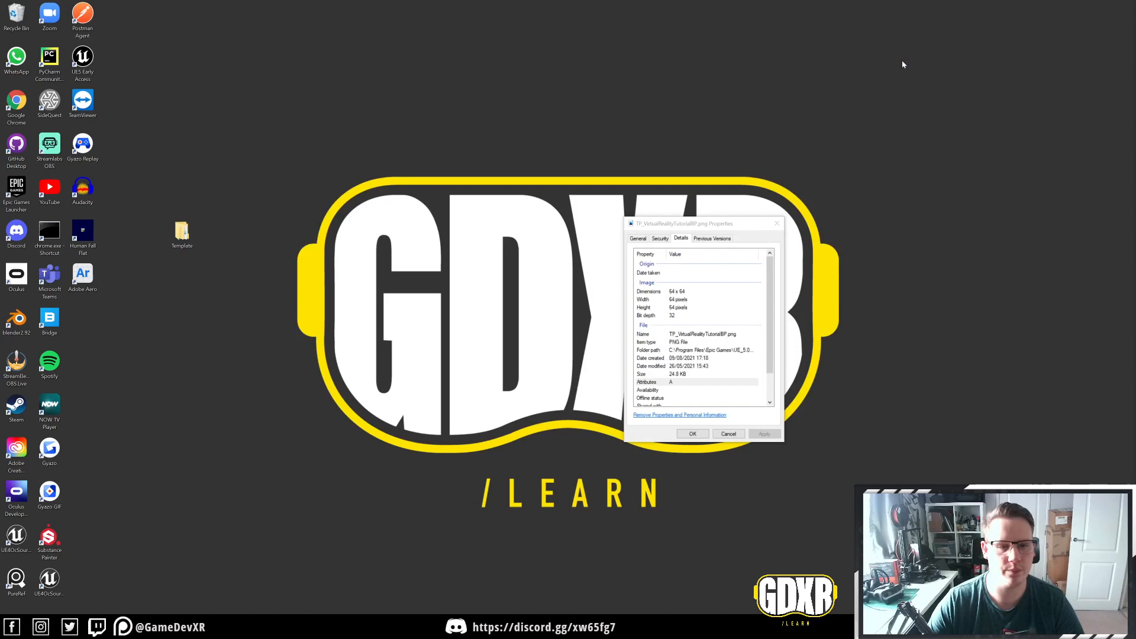
{"action": "left_click", "coordinate": [778, 224]}
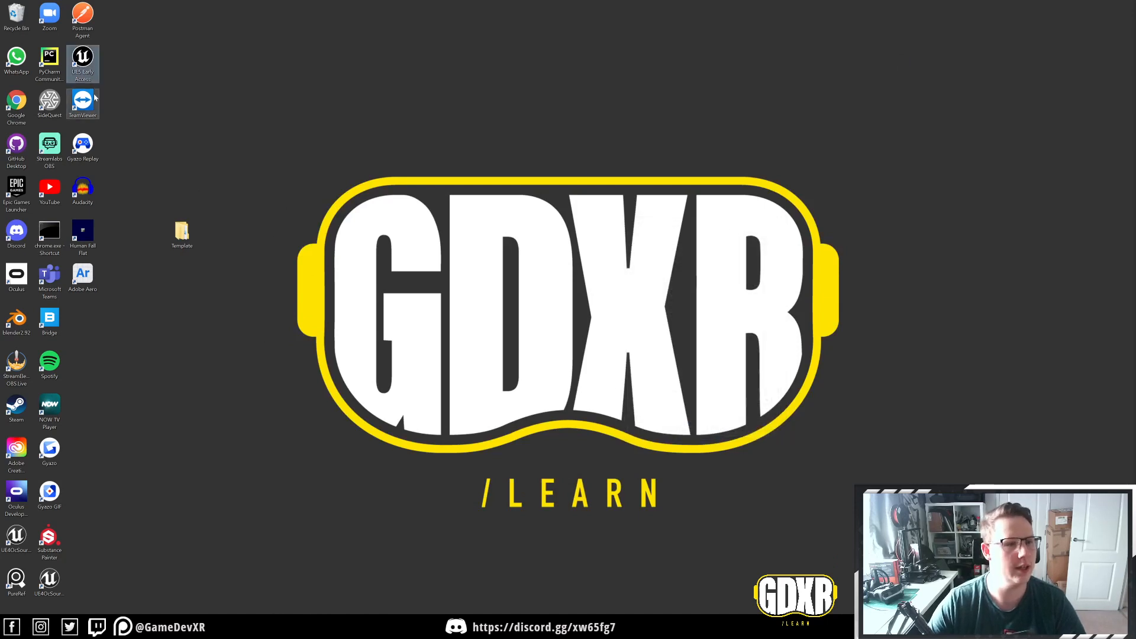
Step: Launch UE5 Early Access and select the Virtual Reality Tutorial template under Games
{"action": "double_click", "coordinate": [86, 57]}
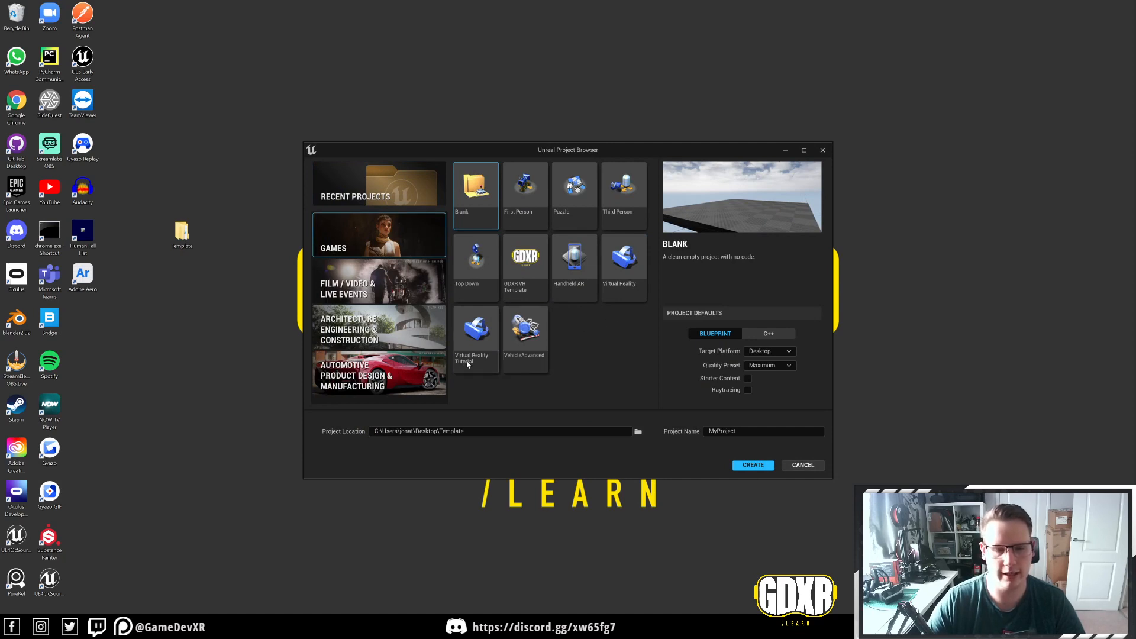
{"action": "left_click", "coordinate": [477, 330]}
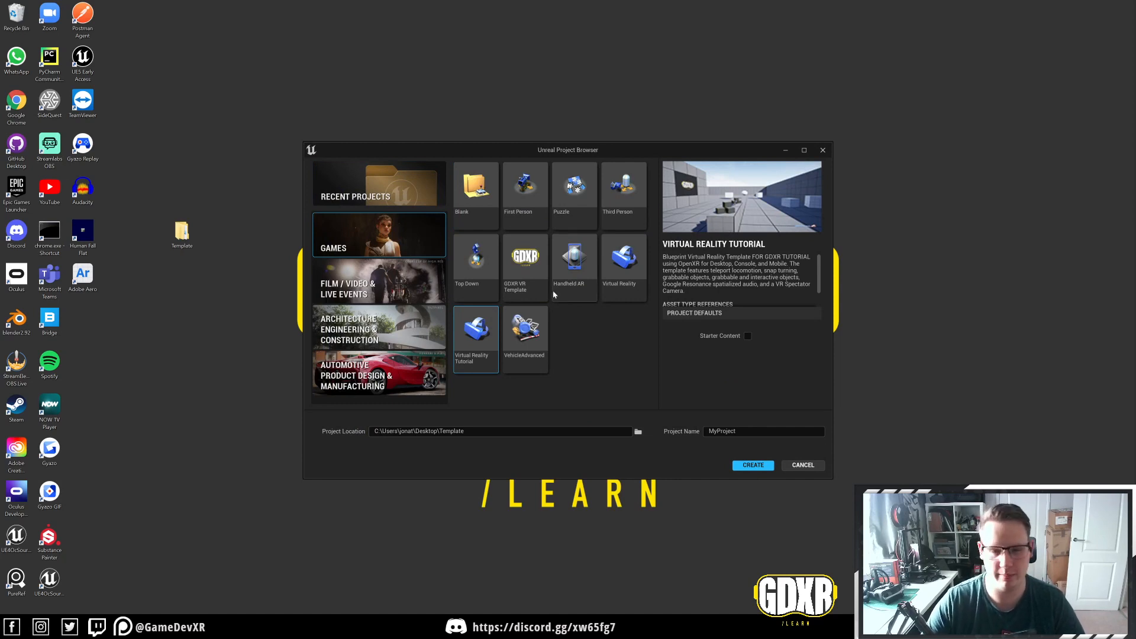
{"action": "left_click", "coordinate": [526, 269]}
{"action": "left_click", "coordinate": [489, 335]}
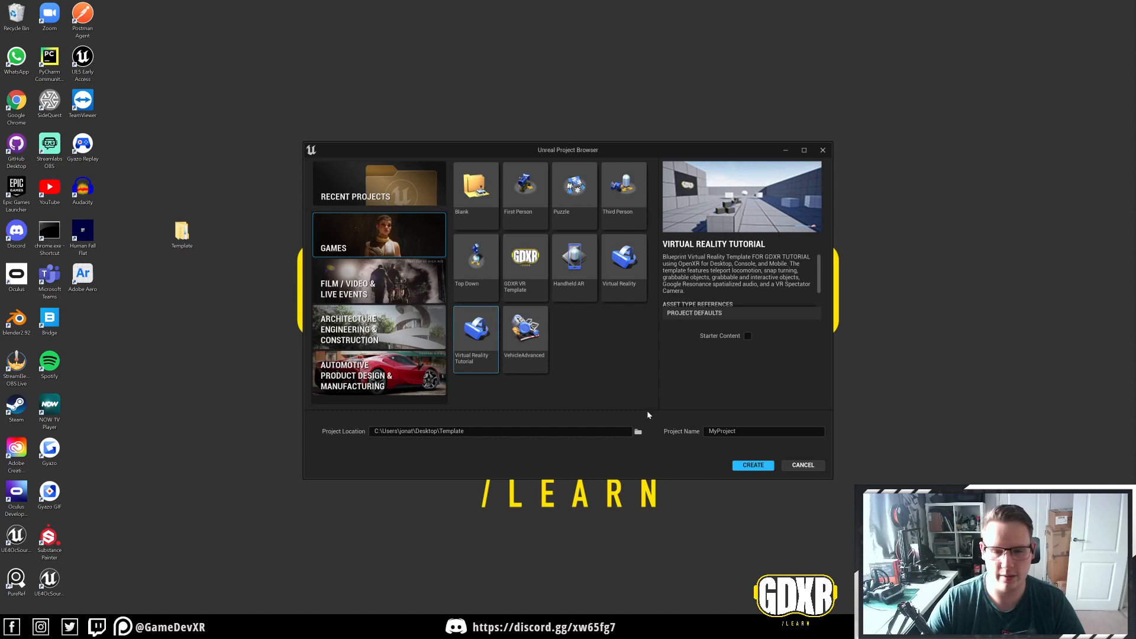
Step: Name the project TestProjectVR, create it, and minimize the new editor
{"action": "left_click", "coordinate": [745, 430]}
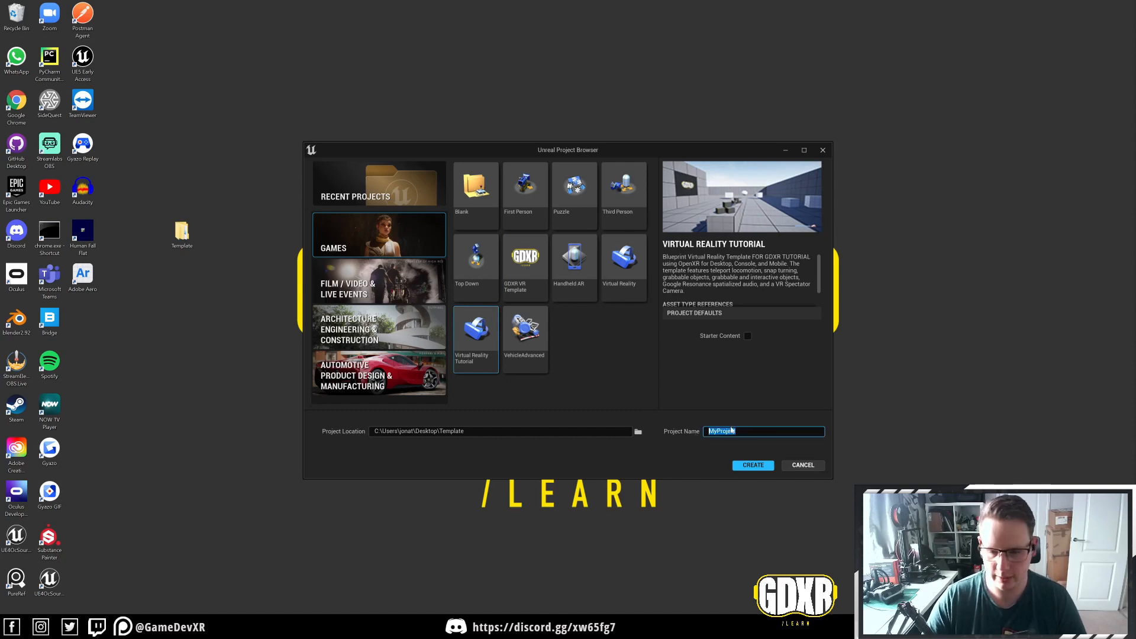
{"action": "key", "text": "Right"}
{"action": "left_click_drag", "start_coordinate": [737, 432], "coordinate": [705, 432]}
{"action": "type", "text": "T"}
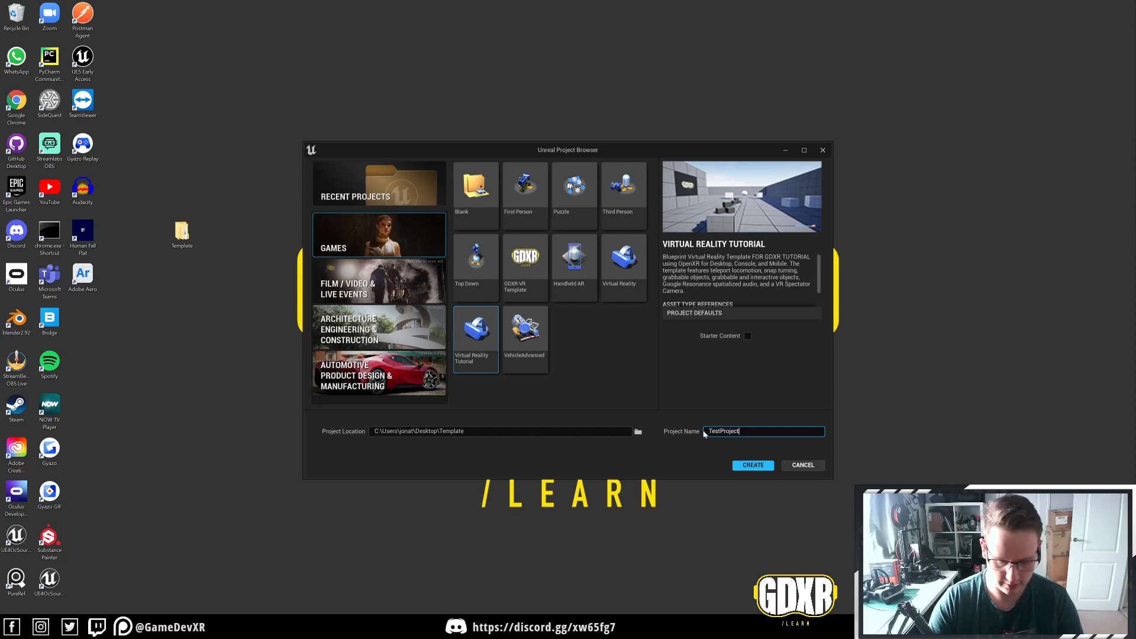
{"action": "left_click", "coordinate": [757, 465]}
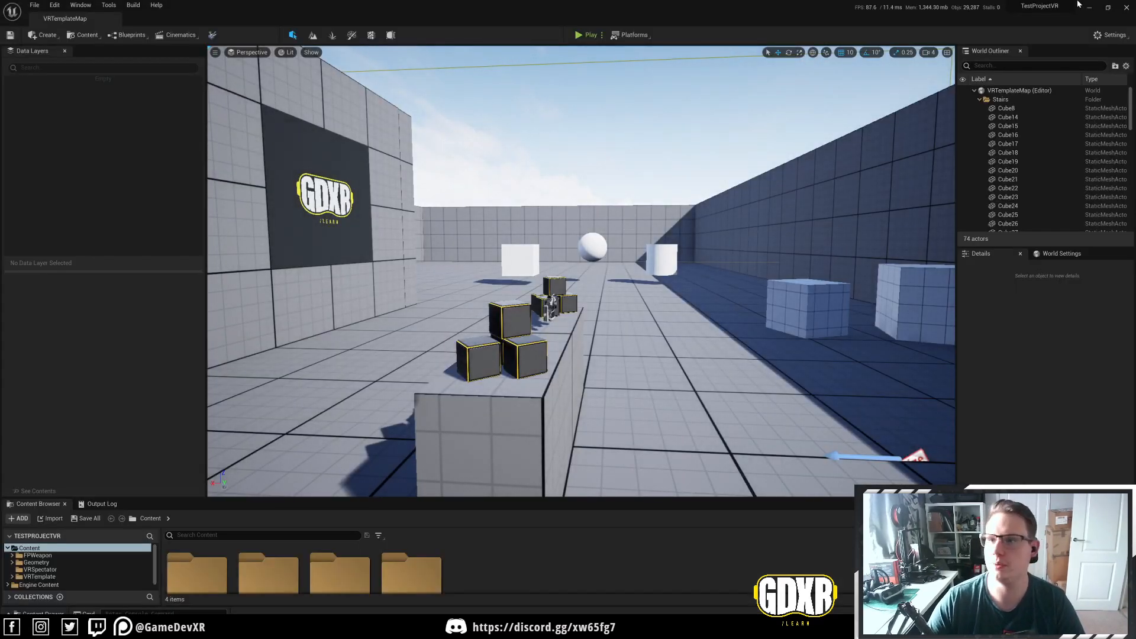
{"action": "left_click", "coordinate": [1091, 9]}
Step: Check the generated files in the desktop Template/TestProjectVR folder
{"action": "double_click", "coordinate": [182, 233]}
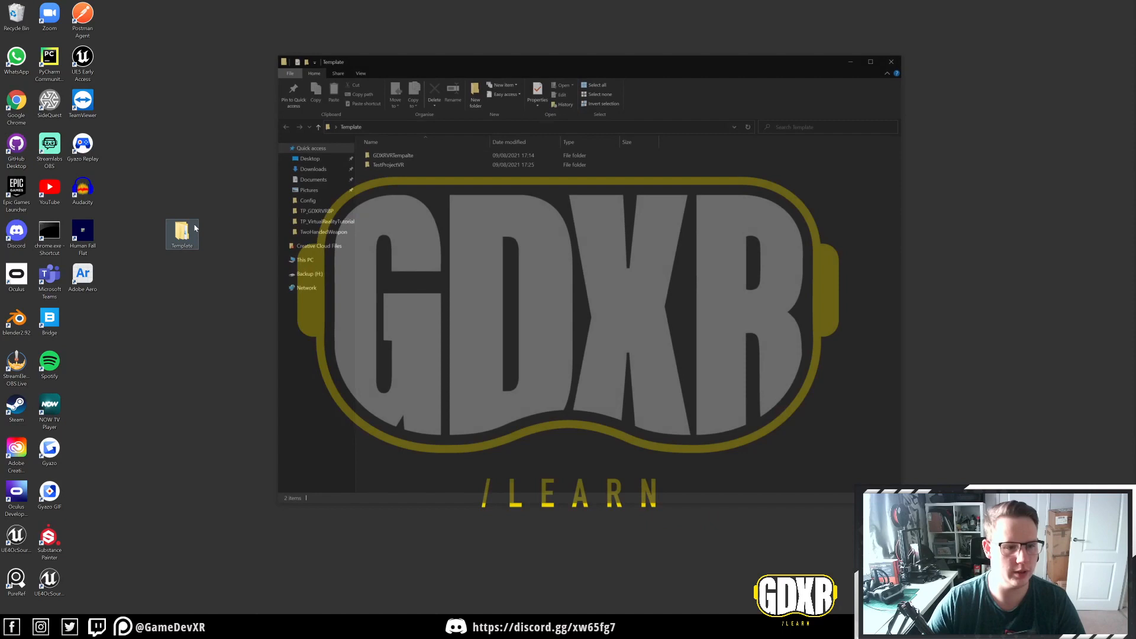
{"action": "double_click", "coordinate": [378, 165]}
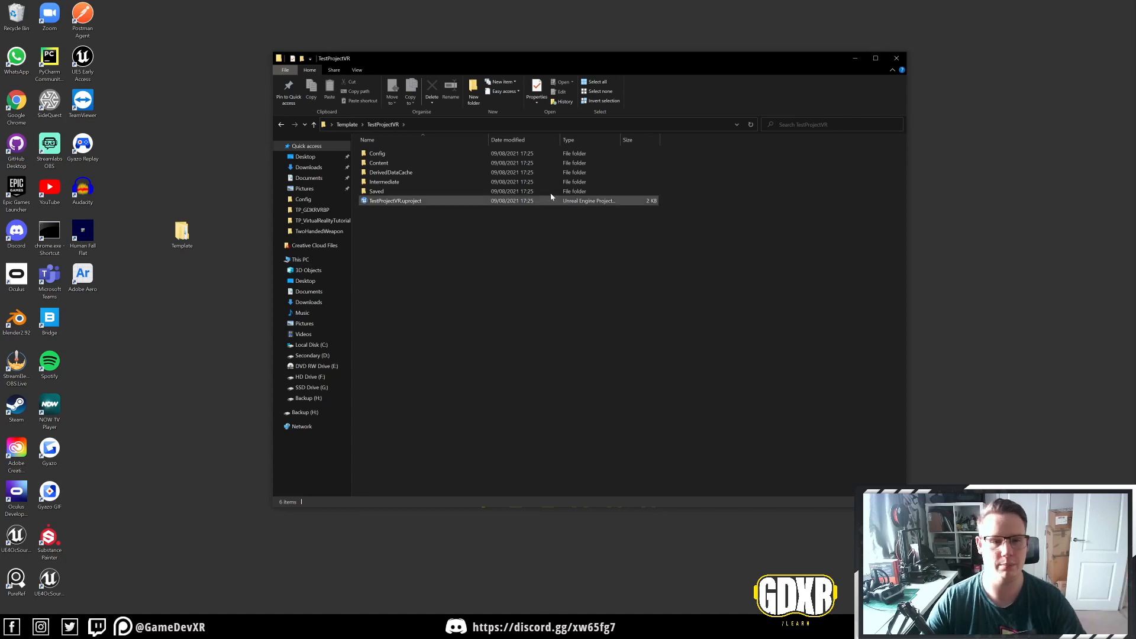
{"action": "left_click", "coordinate": [897, 58]}
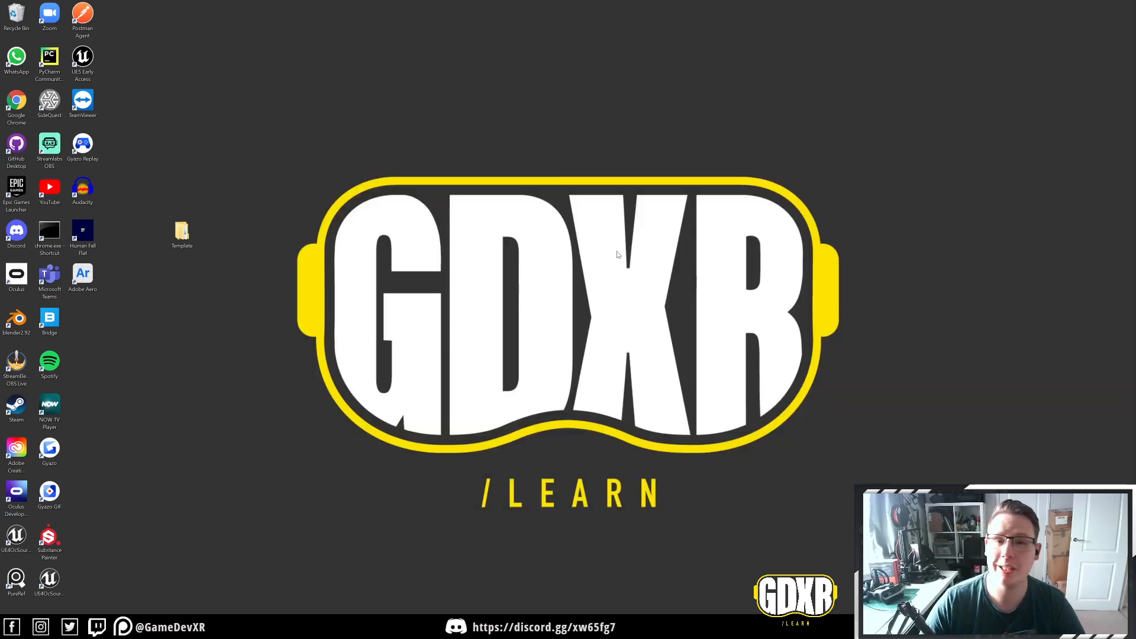